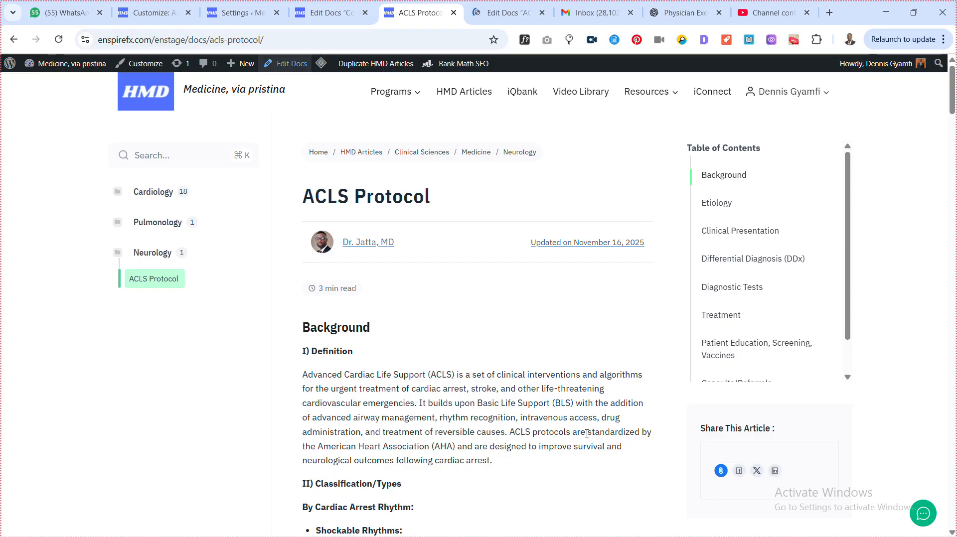
Look through the published ACLS Protocol article and switch to the page where it is edited.
scroll(556, 261, "down", 8)
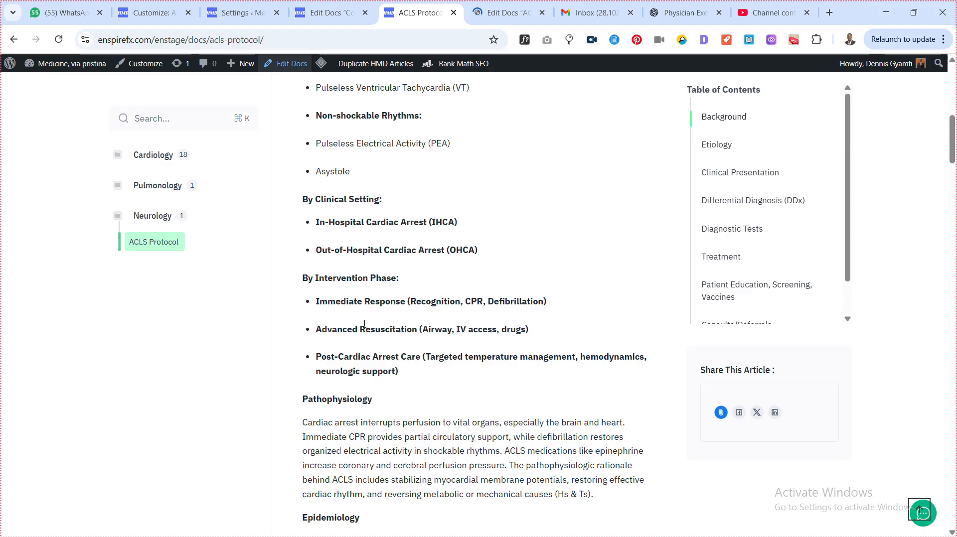
scroll(364, 324, "down", 8)
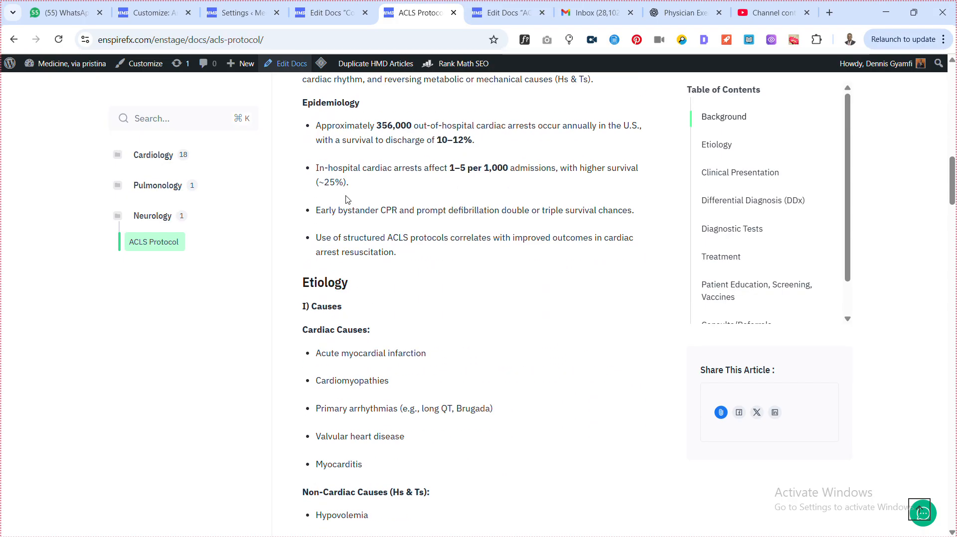
scroll(347, 200, "down", 10)
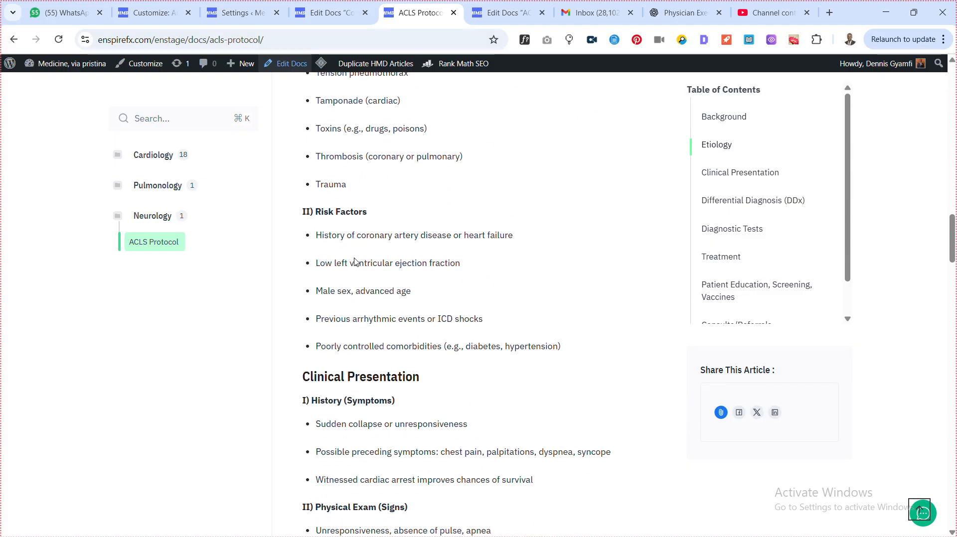
scroll(355, 261, "down", 19)
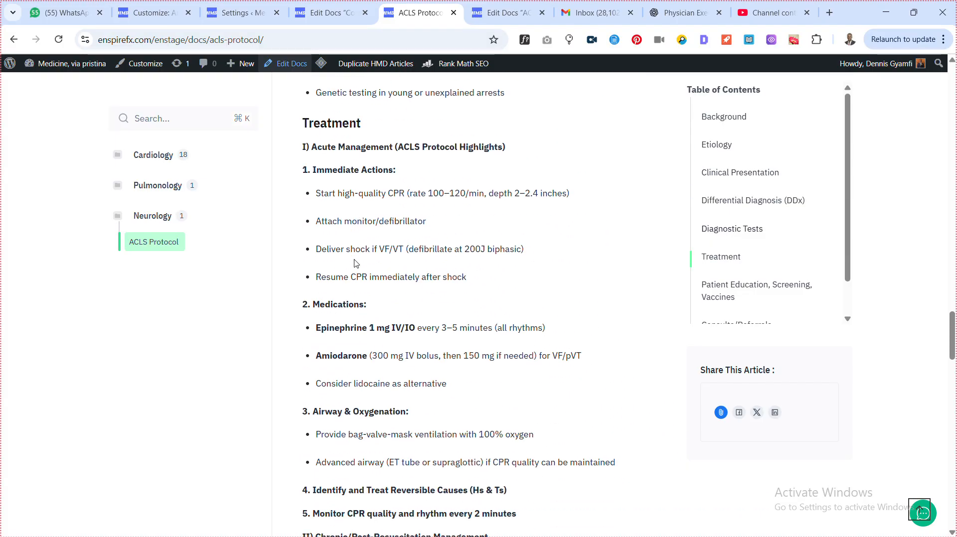
left_click(914, 19)
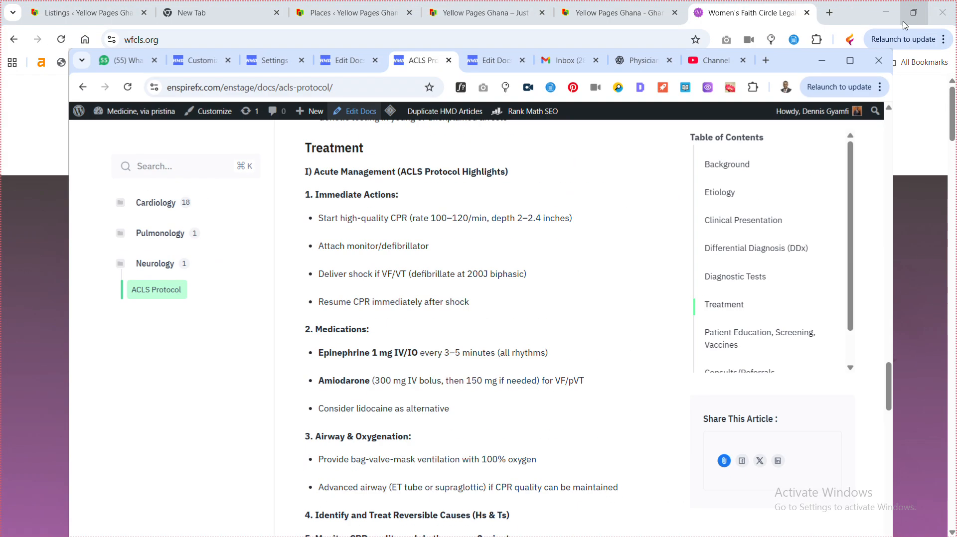
left_click(498, 61)
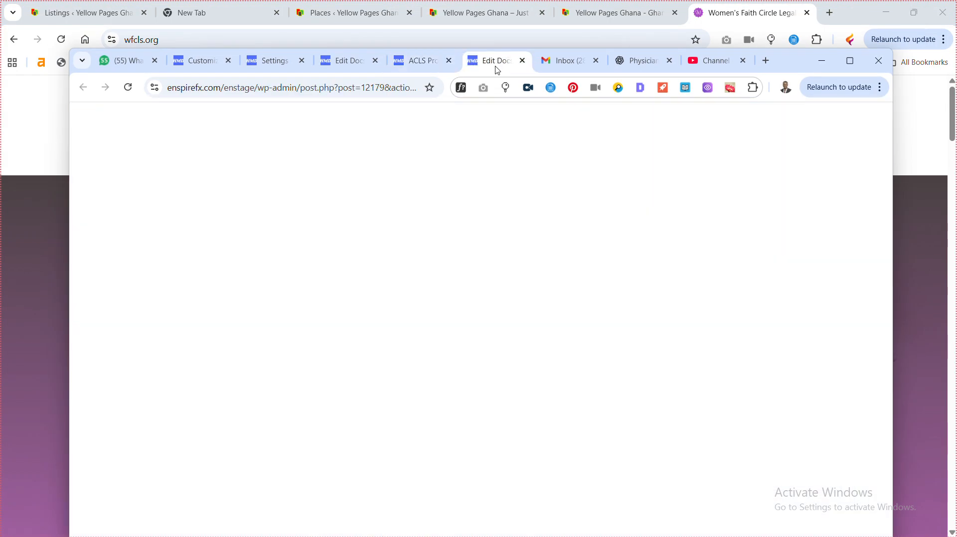
left_click(850, 61)
Remove the bold formatting from the Background heading in the ACLS Protocol article.
scroll(116, 321, "down", 5)
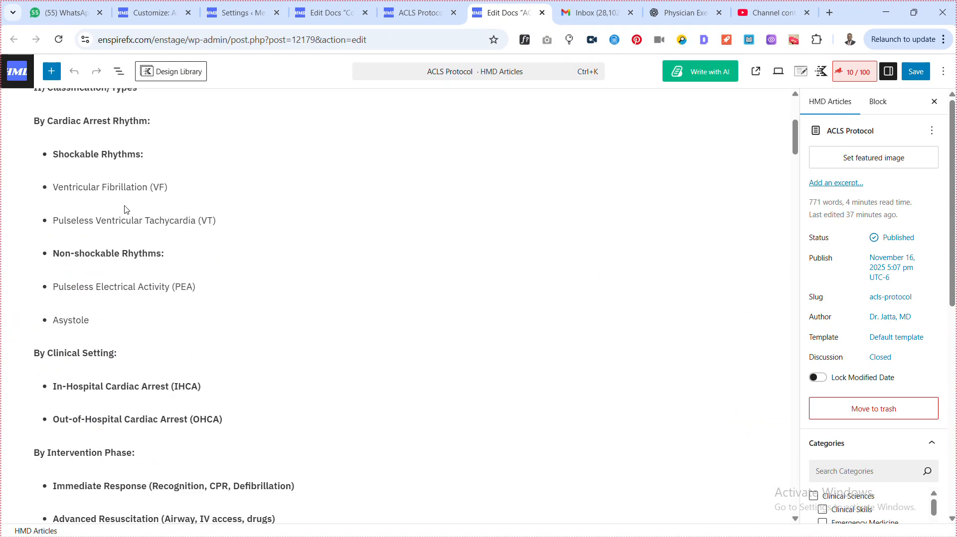
left_click(104, 121)
scroll(199, 184, "up", 5)
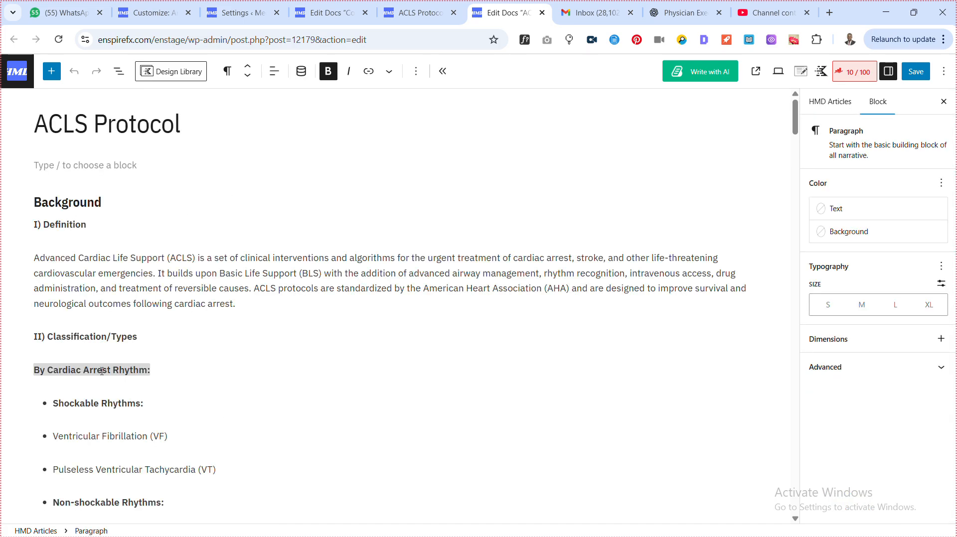
left_click(95, 340)
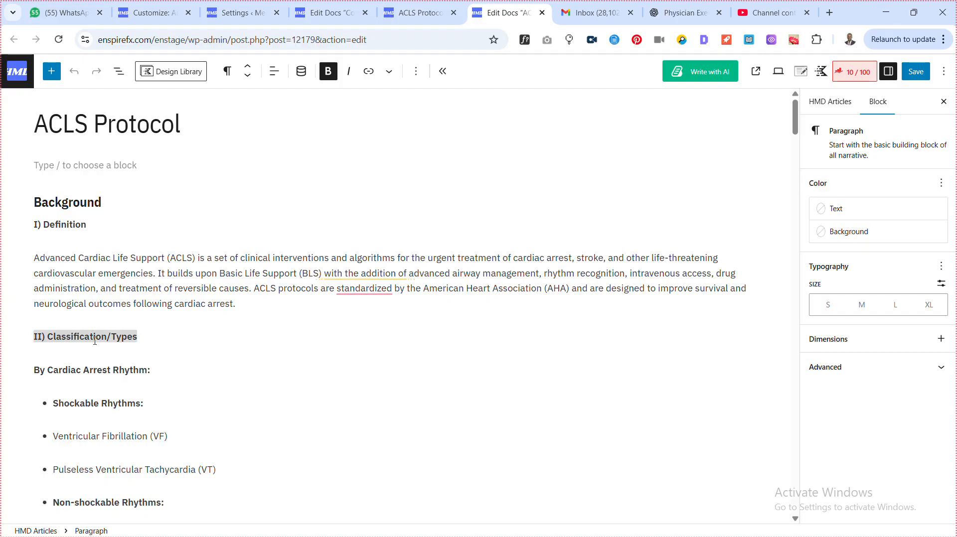
left_click(72, 205)
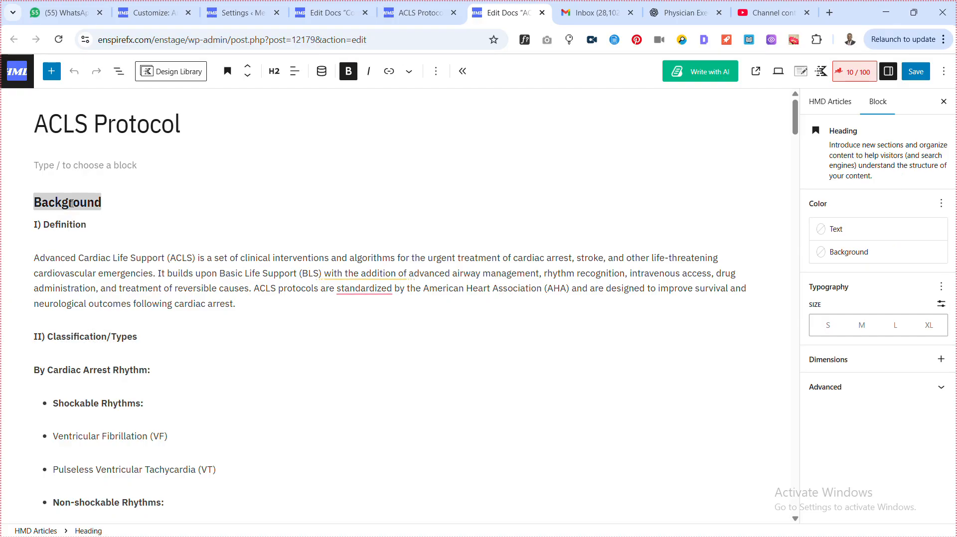
left_click(349, 74)
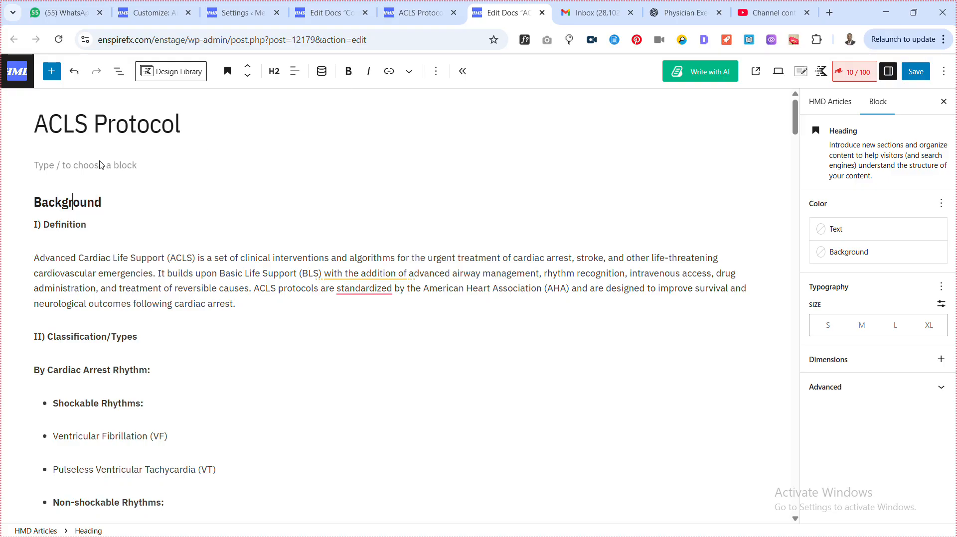
Convert the "I) Definition" paragraph into an H3 heading without bold formatting.
left_click(54, 226)
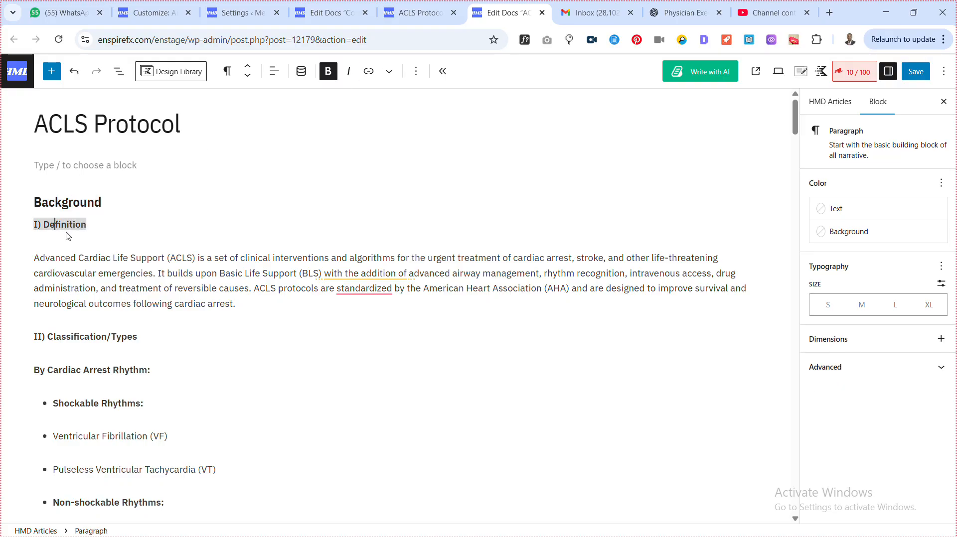
key("Escape")
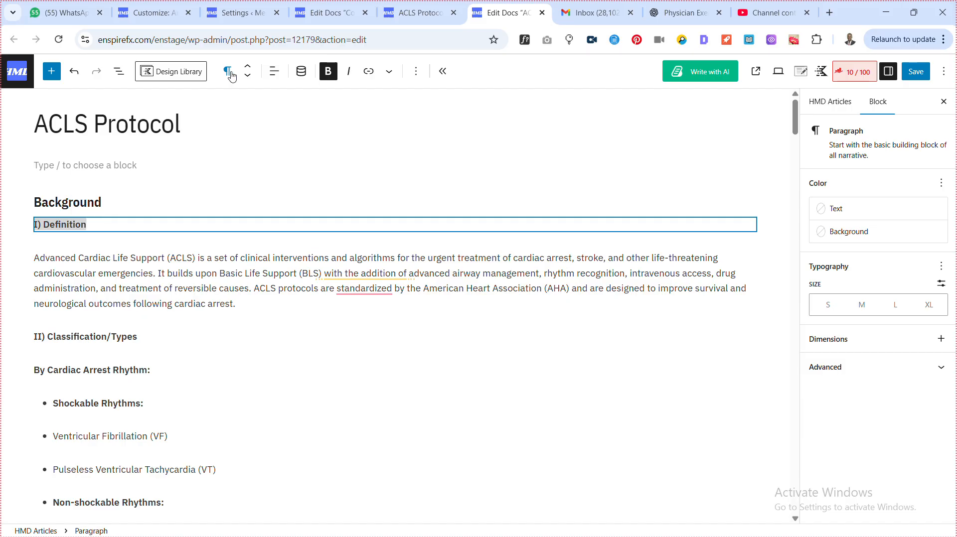
left_click(72, 222)
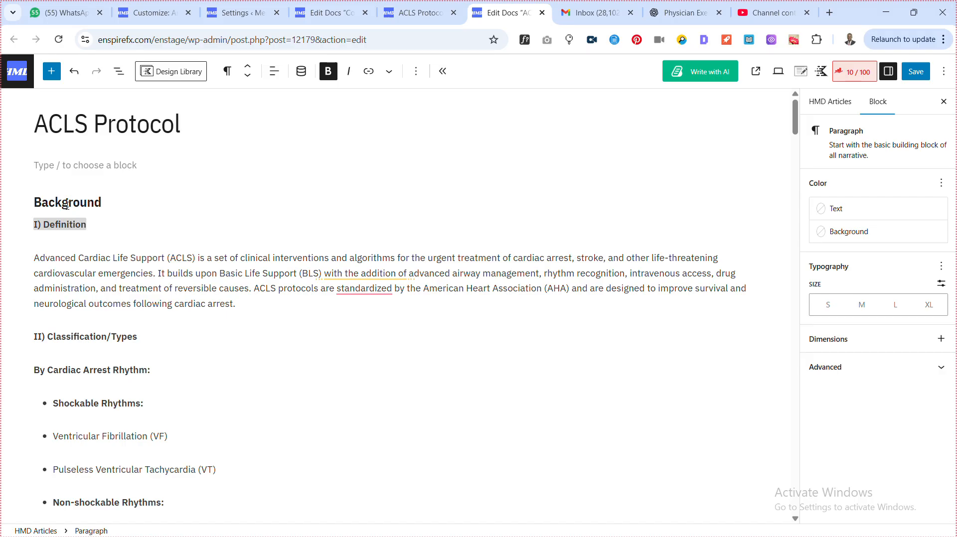
left_click(69, 201)
triple_click(67, 222)
left_click(328, 71)
left_click(227, 72)
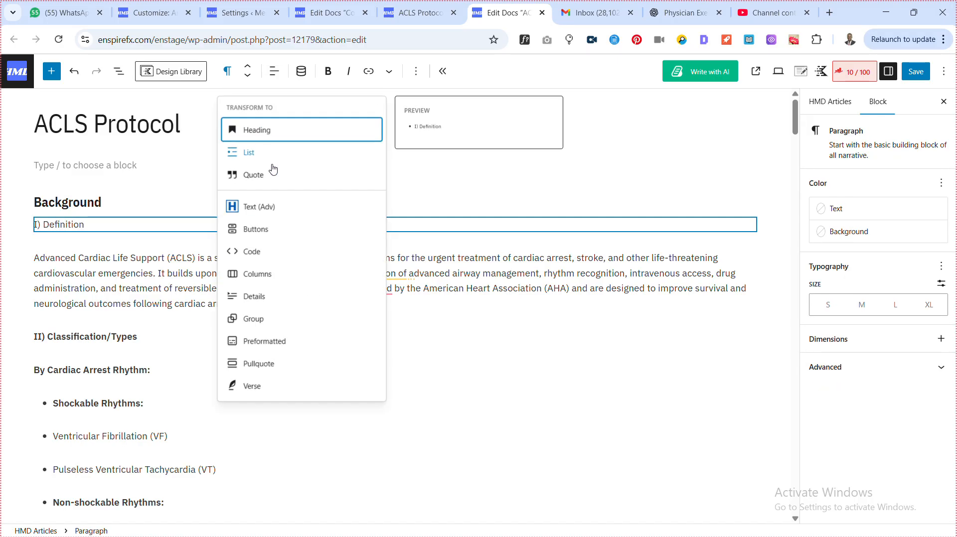
left_click(265, 130)
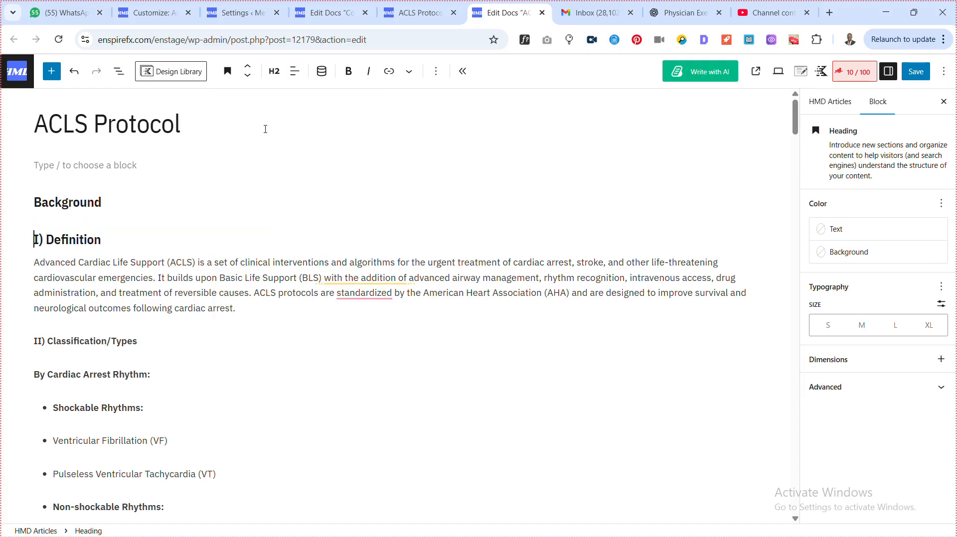
left_click(274, 72)
left_click(297, 158)
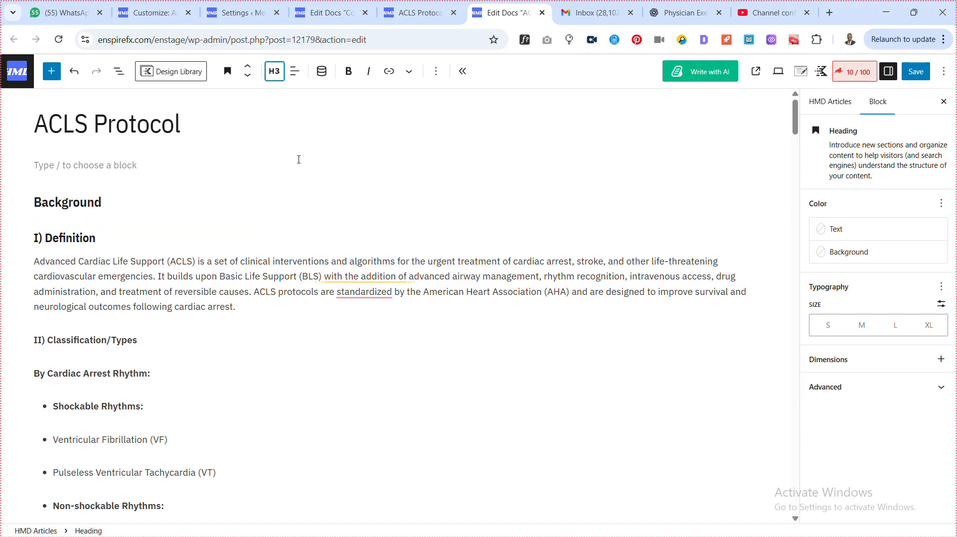
Convert the "II) Classification/Types" paragraph into an H3 heading without bold formatting.
scroll(168, 256, "down", 3)
scroll(173, 197, "up", 3)
scroll(173, 198, "down", 7)
scroll(235, 170, "up", 1)
scroll(133, 206, "down", 4)
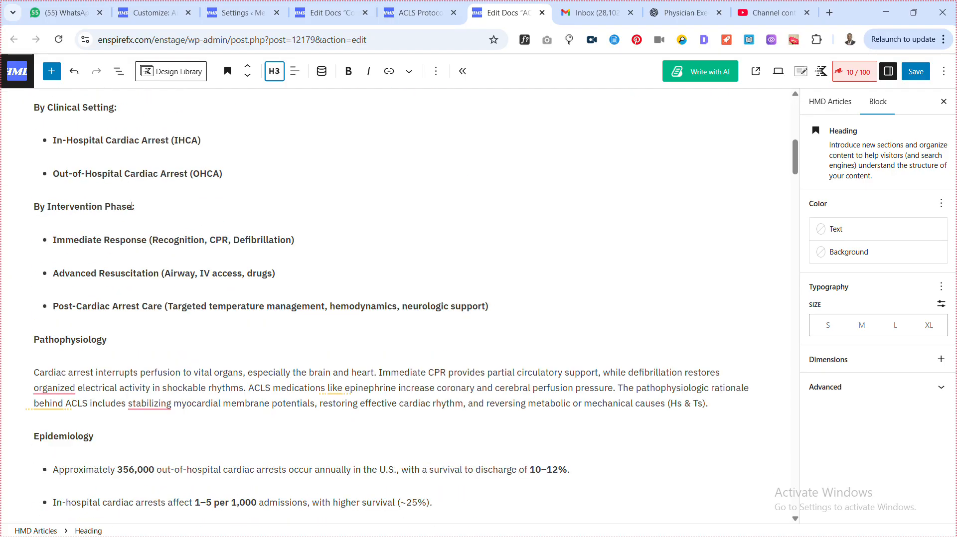
scroll(132, 206, "up", 10)
scroll(132, 206, "down", 2)
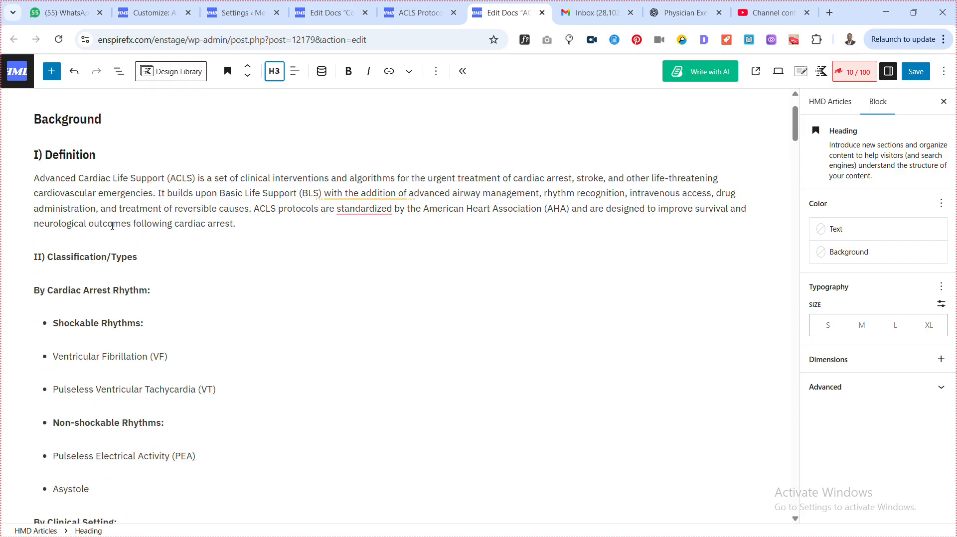
left_click(93, 257)
left_click(328, 72)
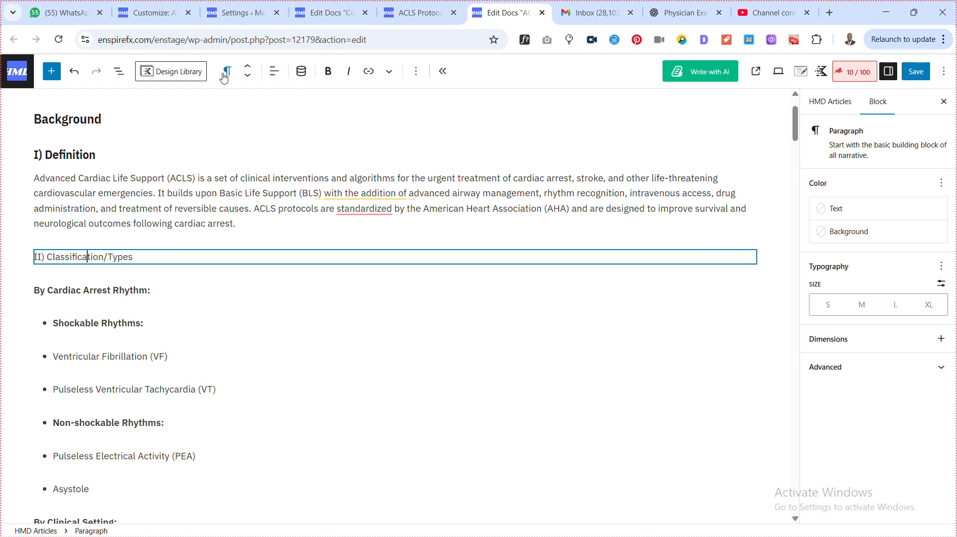
left_click(225, 74)
left_click(265, 131)
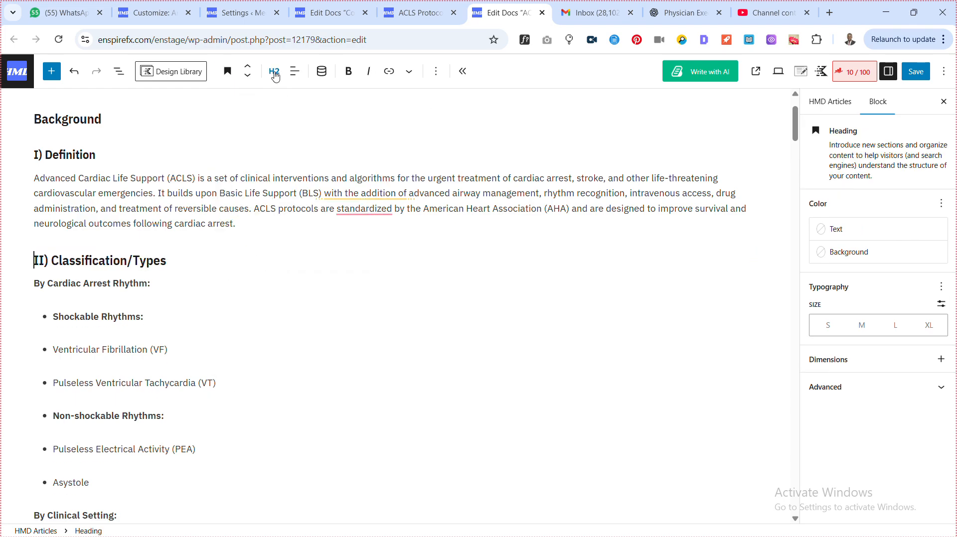
left_click(275, 75)
left_click(300, 156)
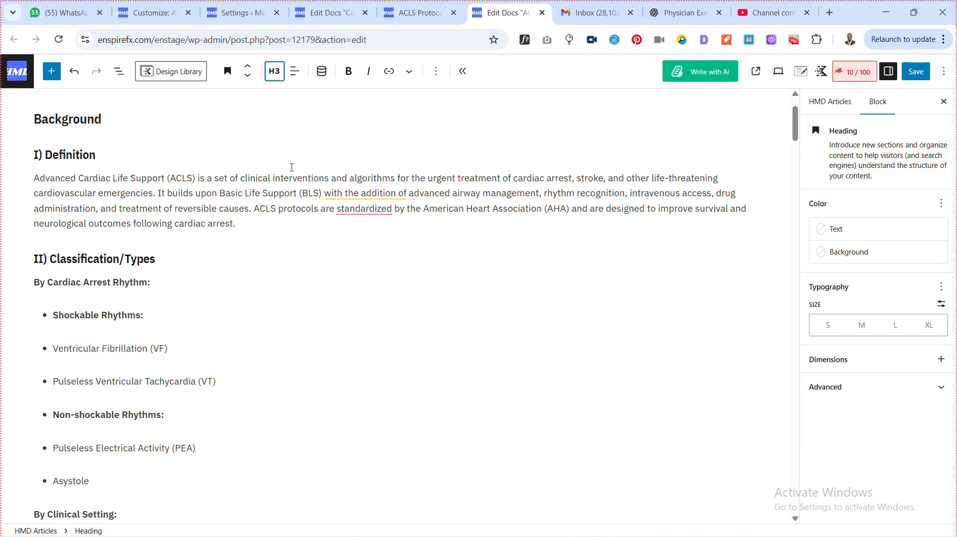
left_click(96, 282)
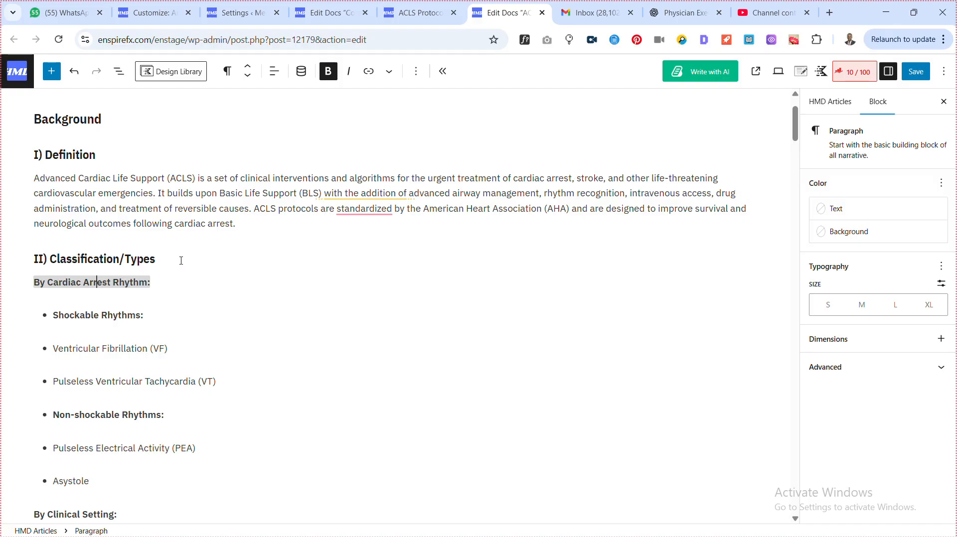
left_click(329, 74)
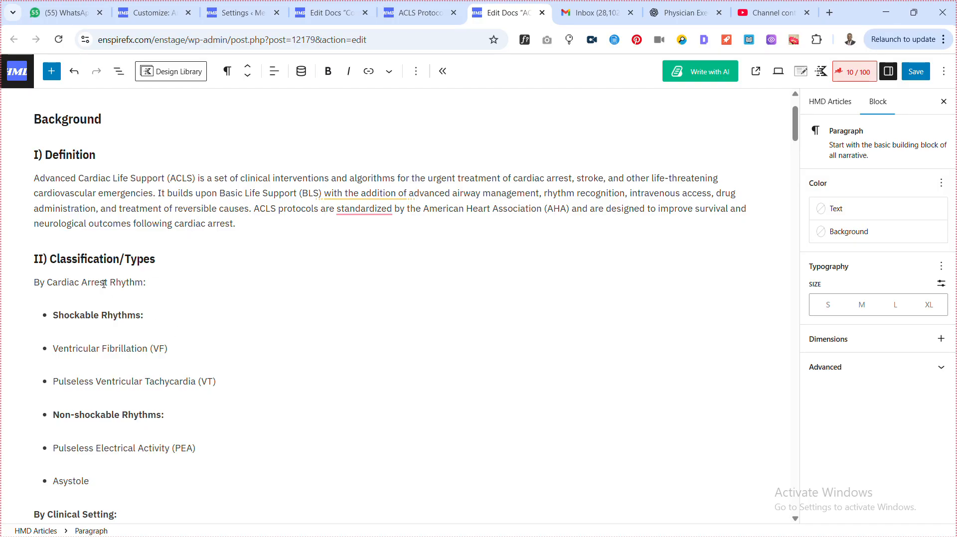
triple_click(124, 280)
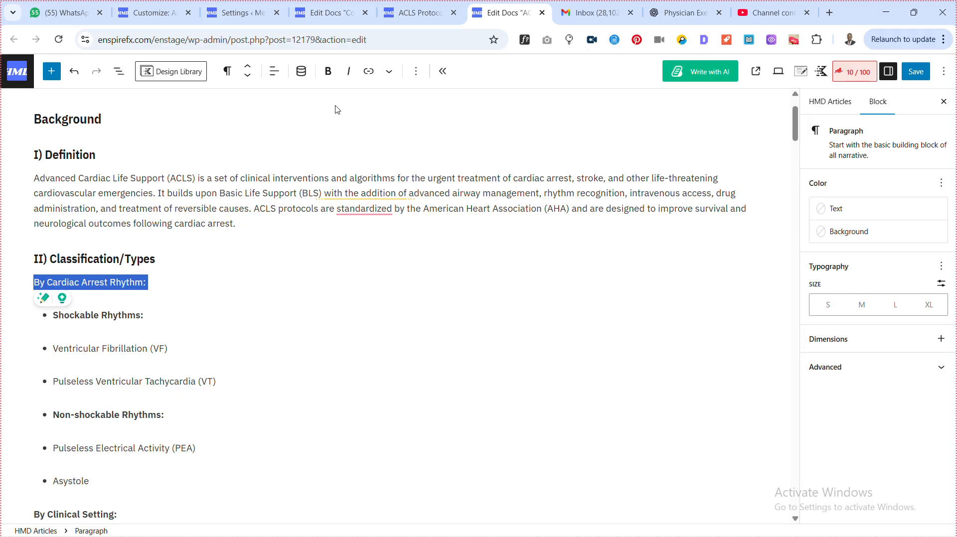
left_click(328, 71)
left_click(177, 252)
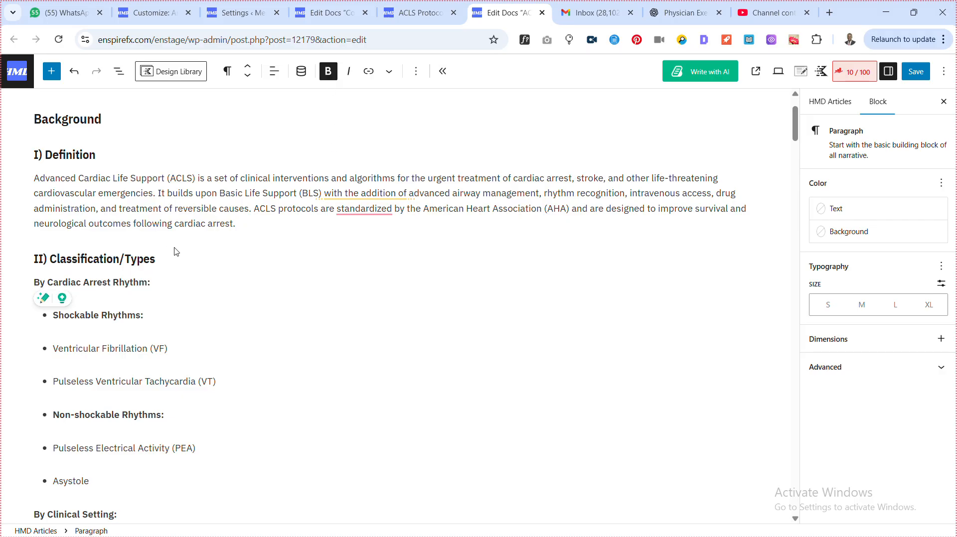
Merge the Ventricular Fibrillation (VF) item into the Shockable Rhythms list and nest it as a sub-item of Shockable Rhythms.
left_click(66, 340)
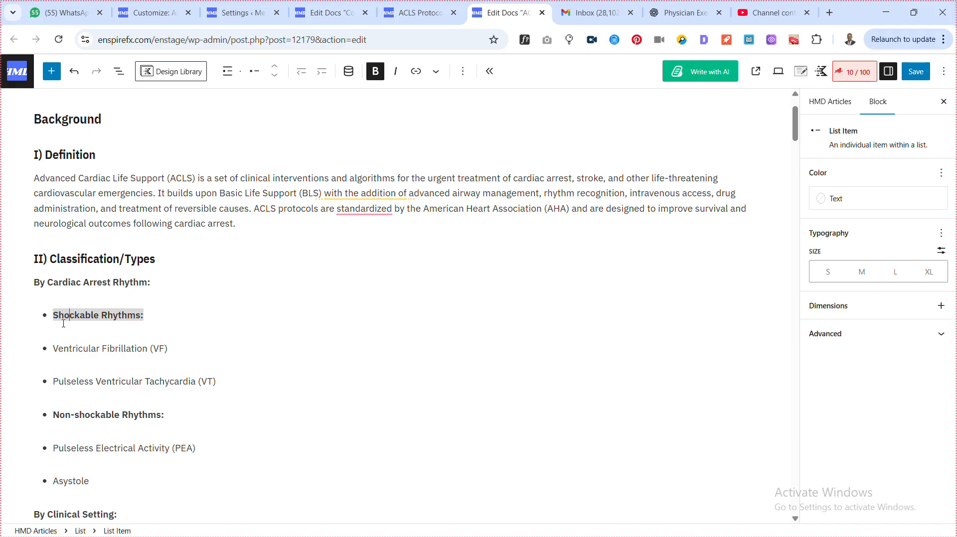
left_click(80, 350)
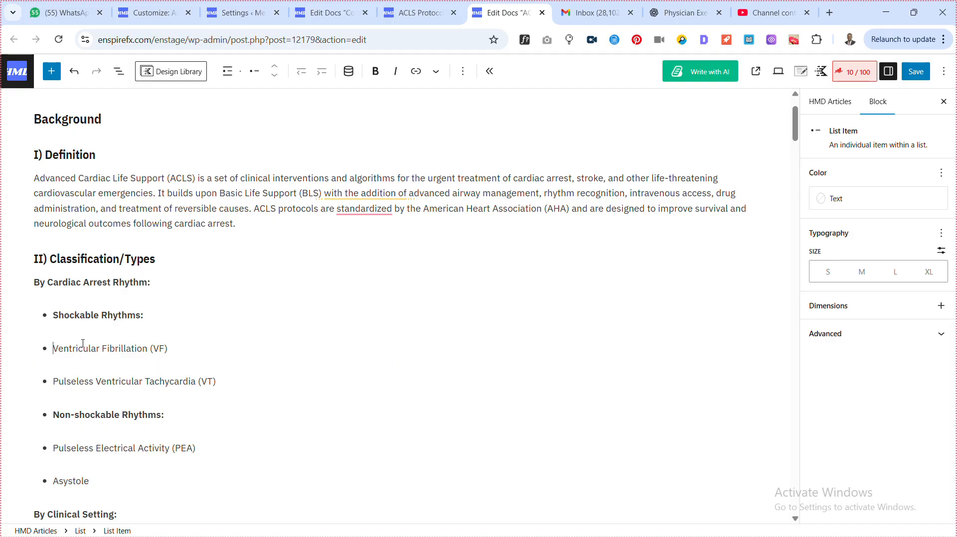
scroll(91, 333, "down", 5)
scroll(119, 167, "up", 5)
scroll(113, 167, "down", 5)
scroll(109, 160, "up", 3)
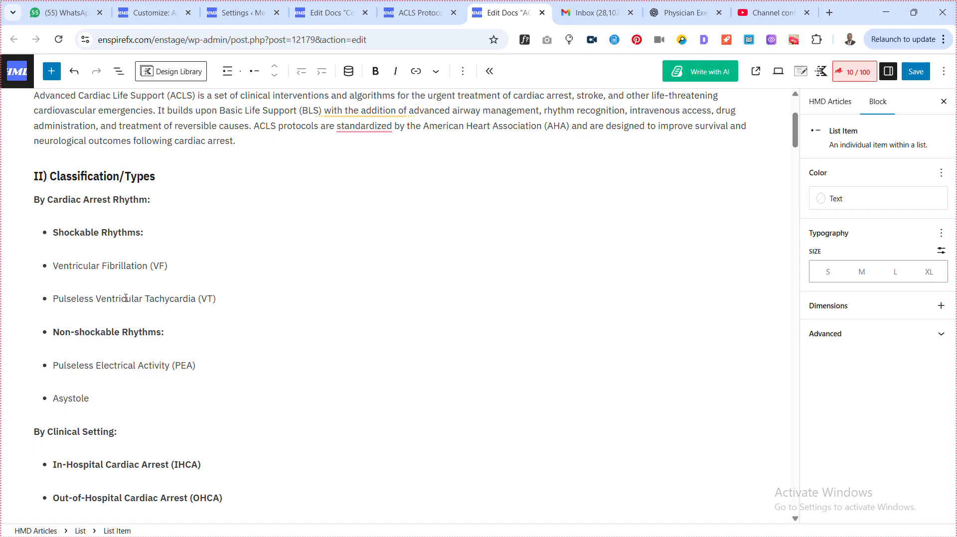
key("BackSpace")
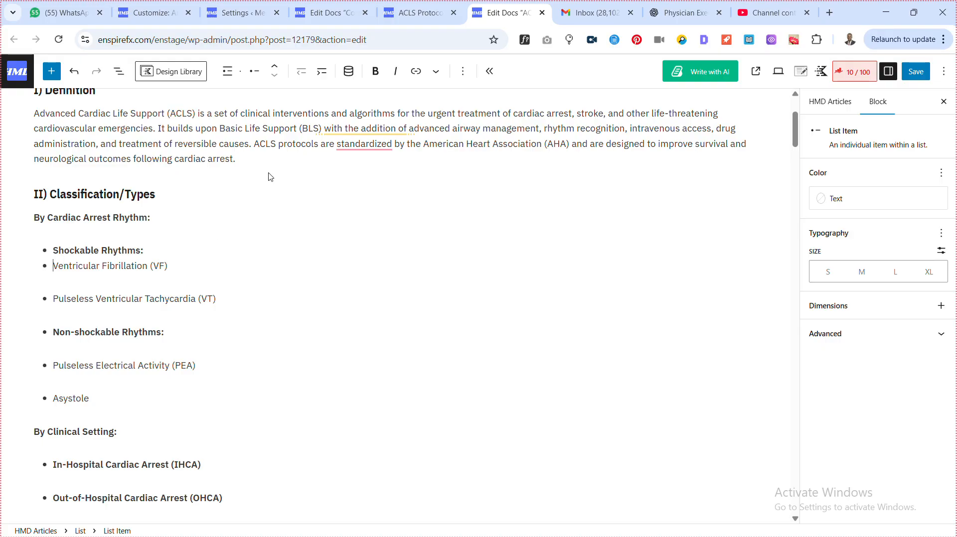
left_click(322, 71)
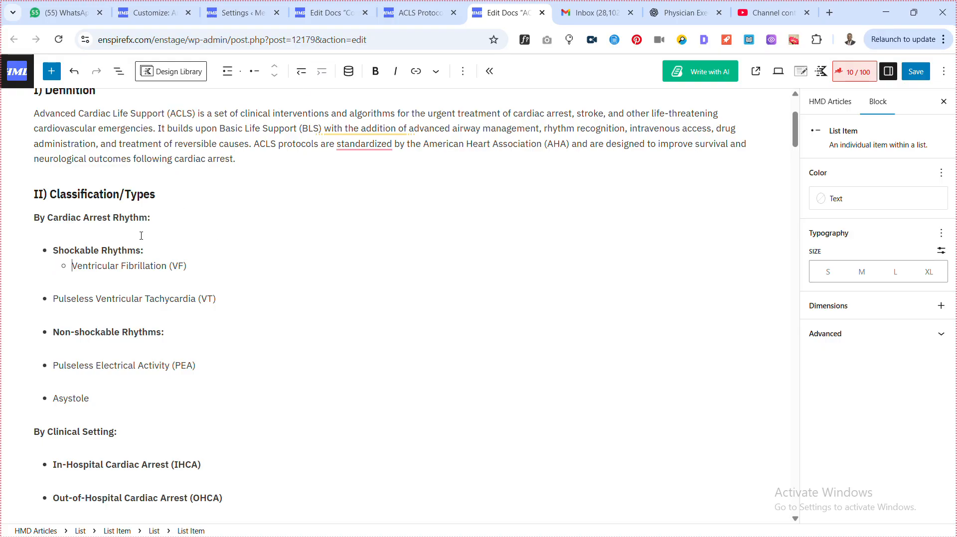
Make Pulseless Ventricular Tachycardia (VT) a separate sub-item of Shockable Rhythms, directly below Ventricular Fibrillation (VF).
left_click(57, 299)
key("BackSpace")
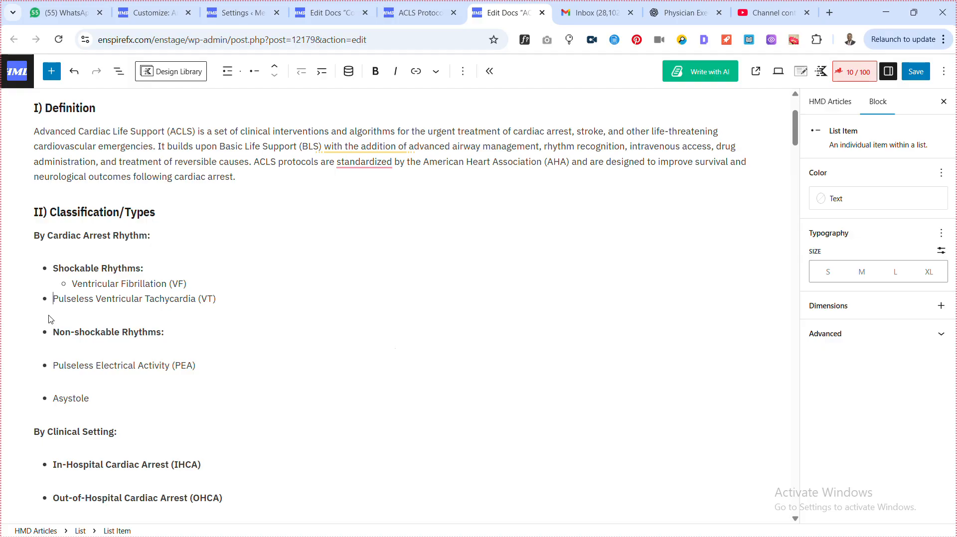
key("BackSpace")
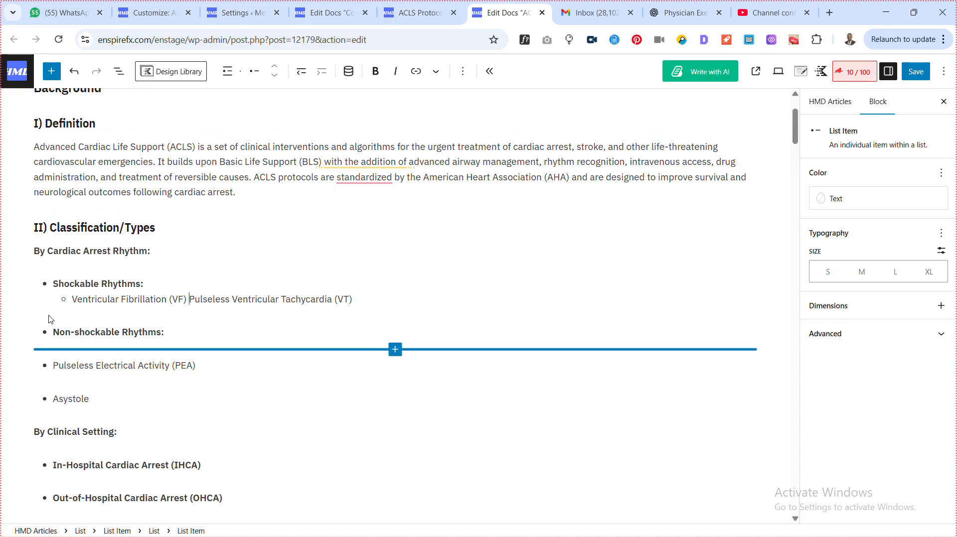
key("shift+Return")
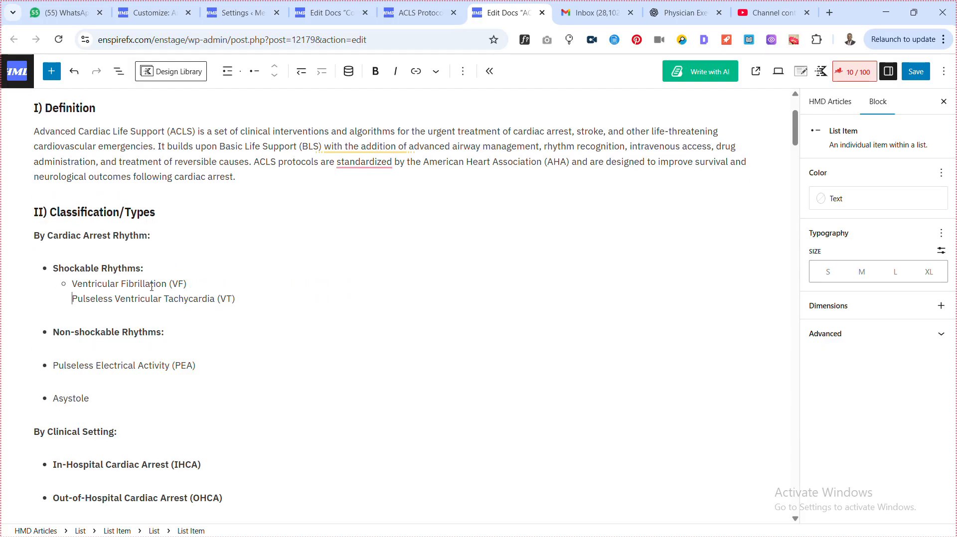
key("BackSpace")
key("Return")
Merge Non-shockable Rhythms into the Shockable Rhythms list and nest Pulseless Electrical Activity (PEA) and Asystole beneath it as sub-items.
left_click(53, 335)
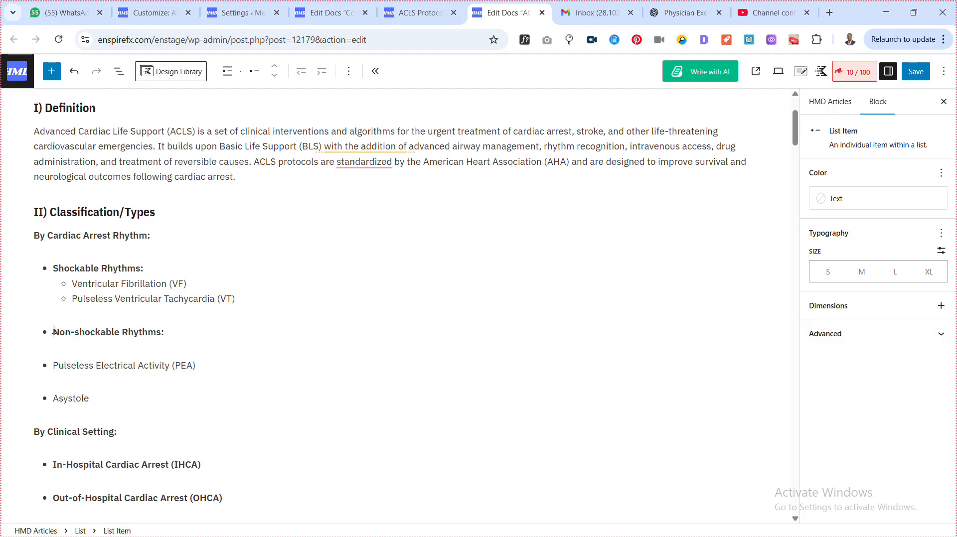
left_click(55, 365)
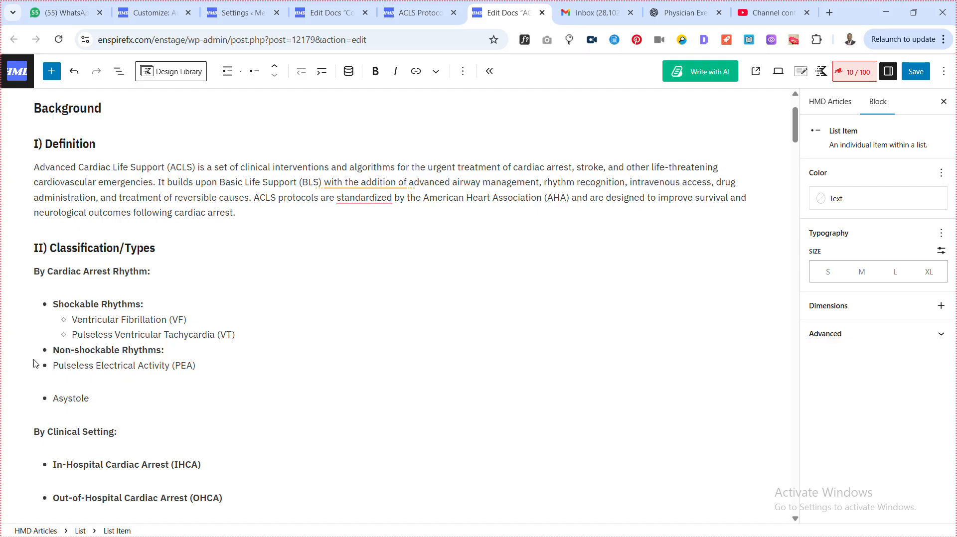
left_click(321, 71)
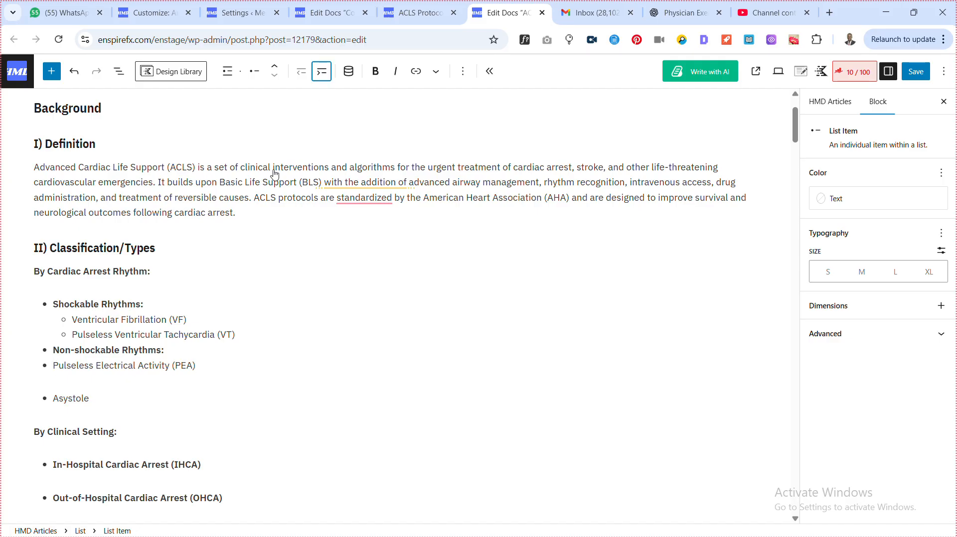
left_click(56, 398)
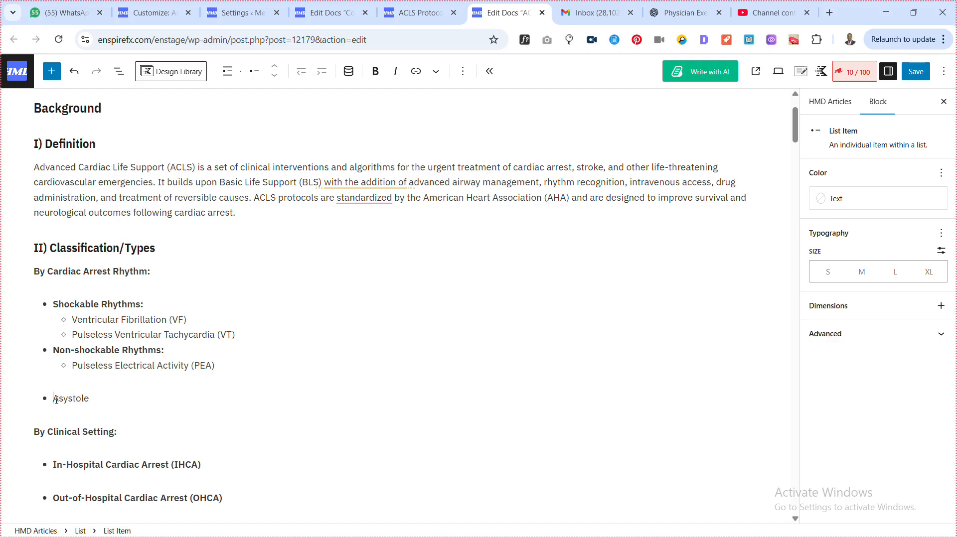
key("BackSpace")
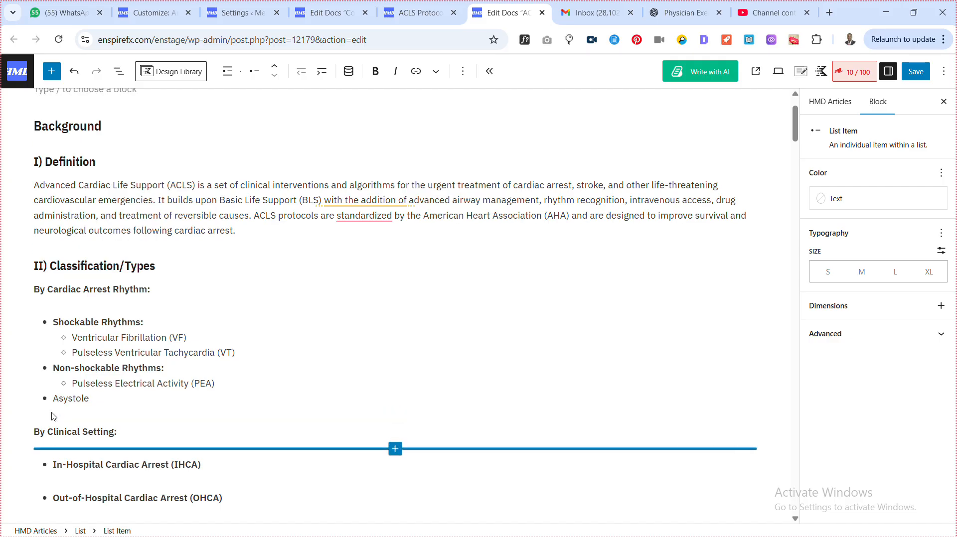
left_click(322, 71)
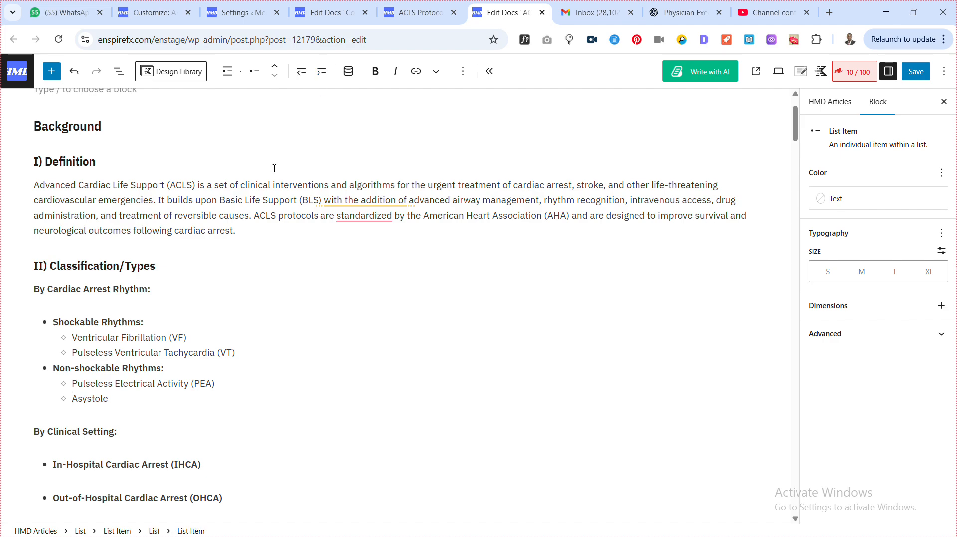
Convert the "By Cardiac Arrest Rhythm:" paragraph into an H4 heading without bold formatting.
scroll(215, 291, "down", 2)
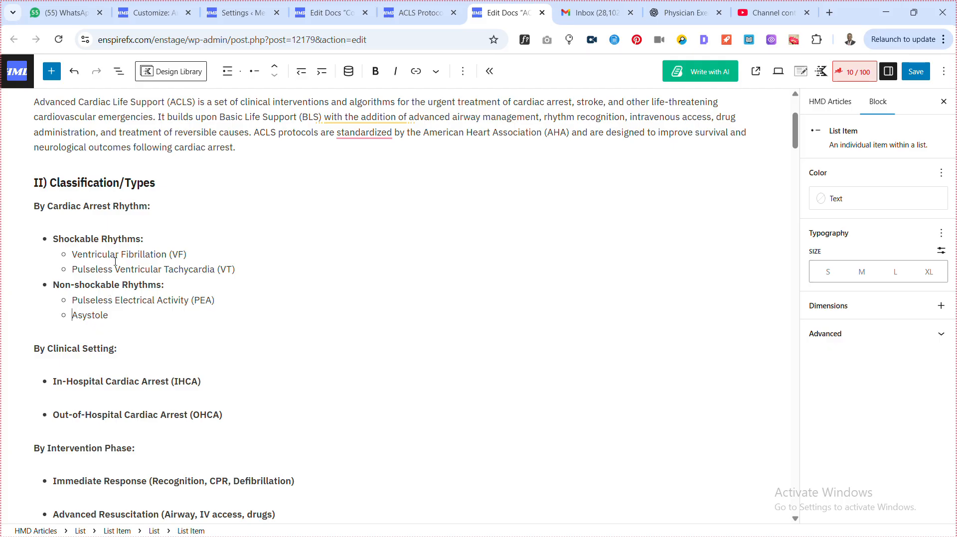
triple_click(85, 350)
left_click(86, 350)
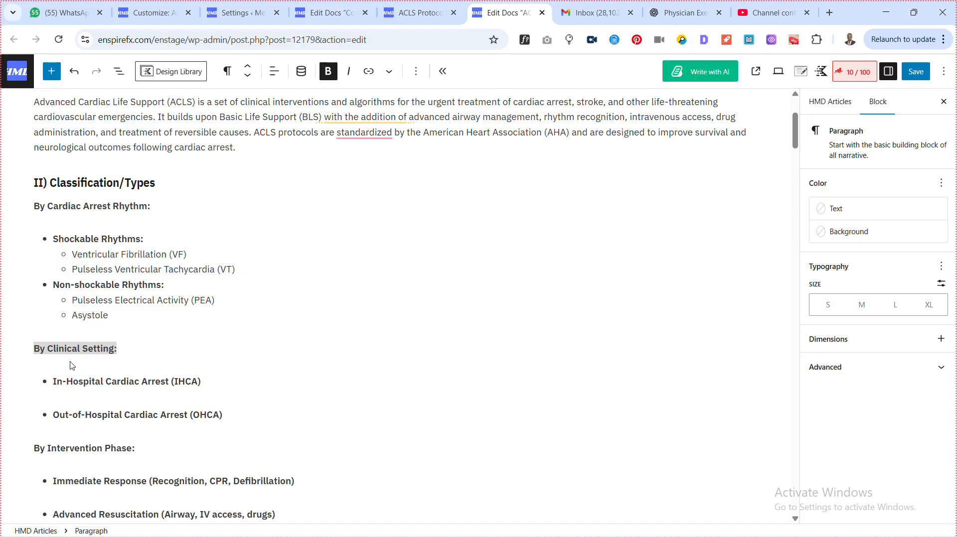
triple_click(104, 209)
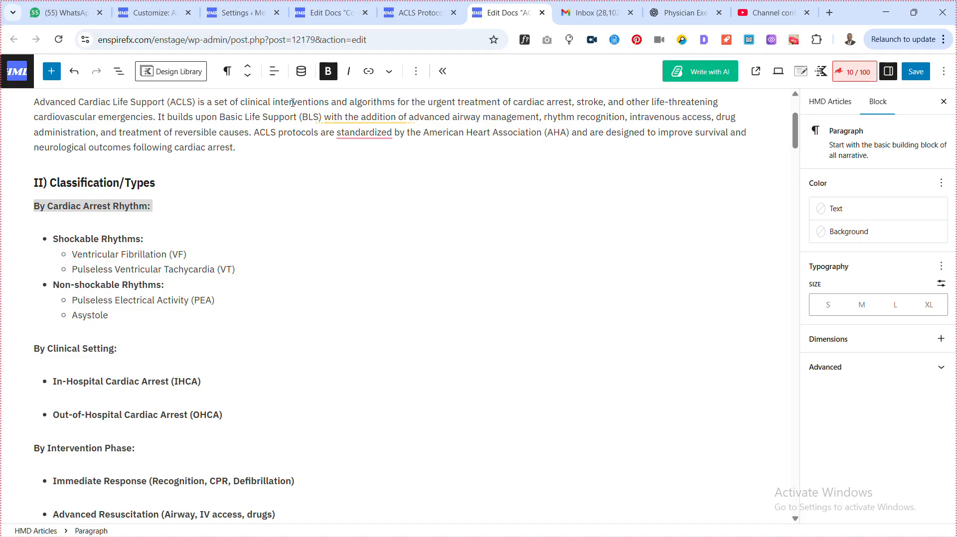
left_click(328, 72)
left_click(227, 71)
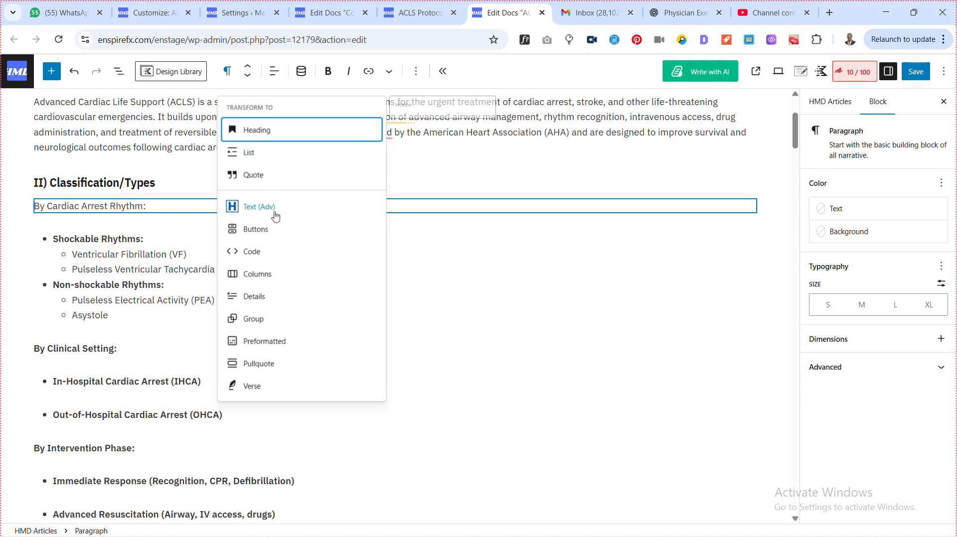
left_click(257, 130)
left_click(274, 71)
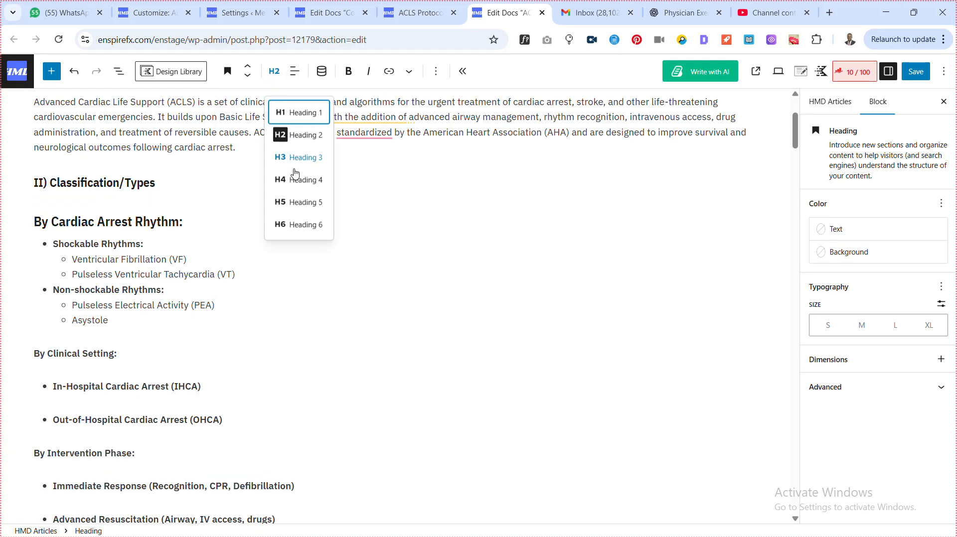
left_click(298, 180)
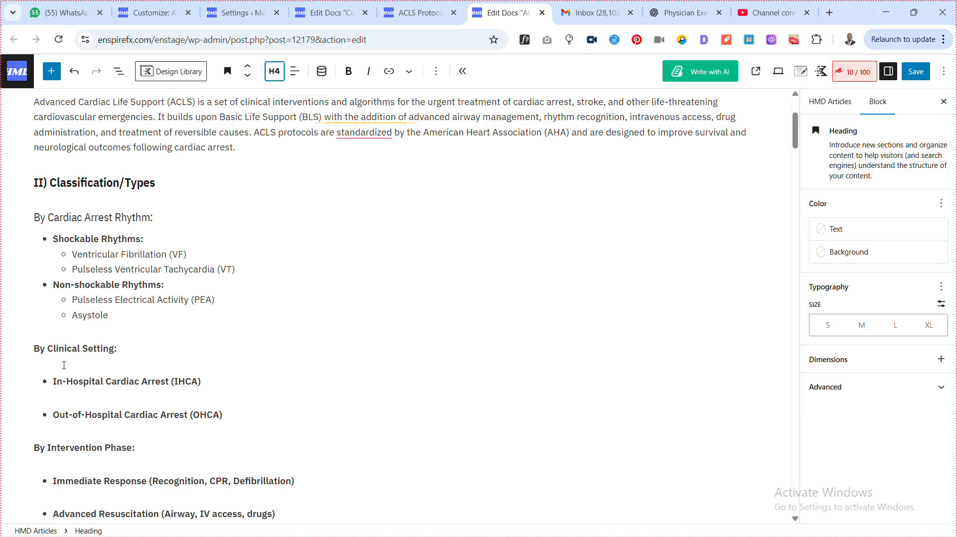
Convert the "By Clinical Setting:" paragraph into an H4 heading without bold formatting.
triple_click(74, 348)
left_click(328, 71)
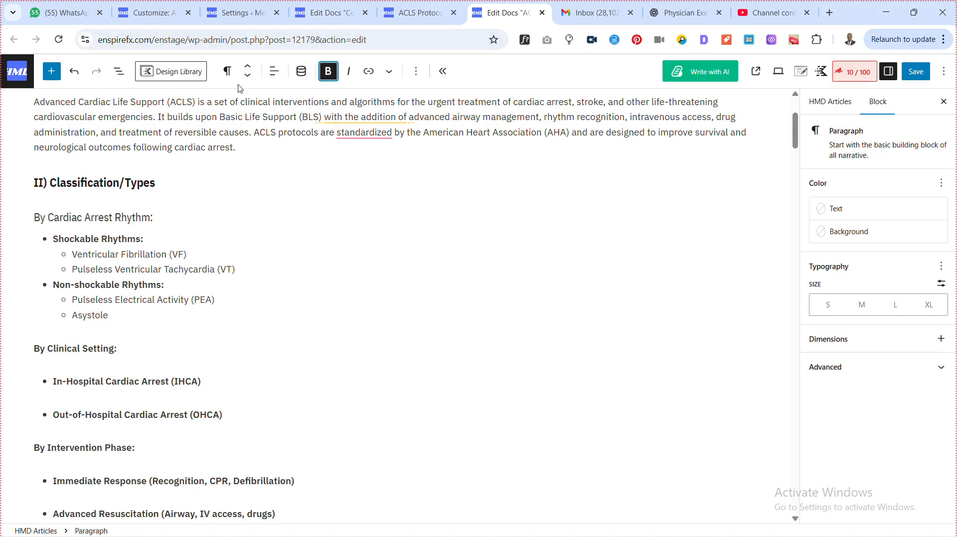
left_click(228, 71)
left_click(257, 129)
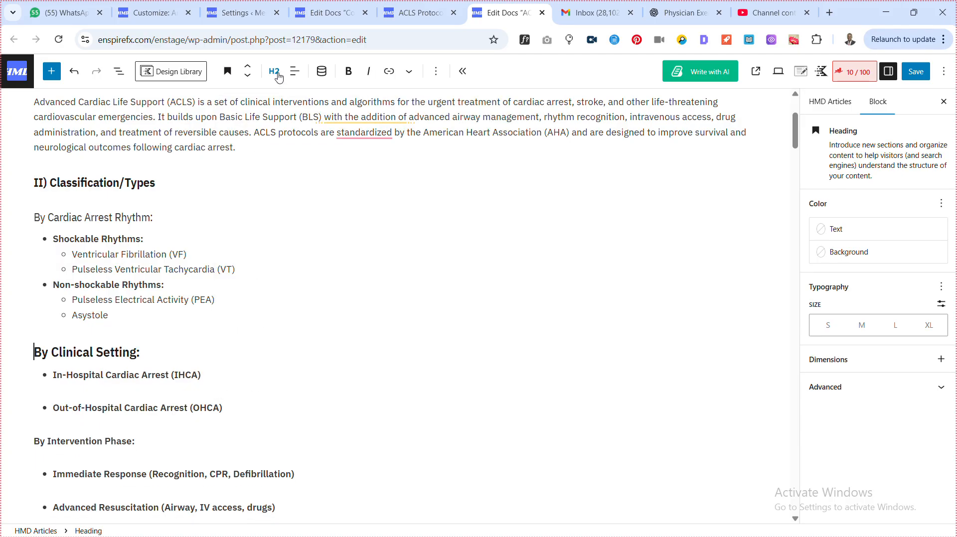
left_click(278, 75)
left_click(299, 180)
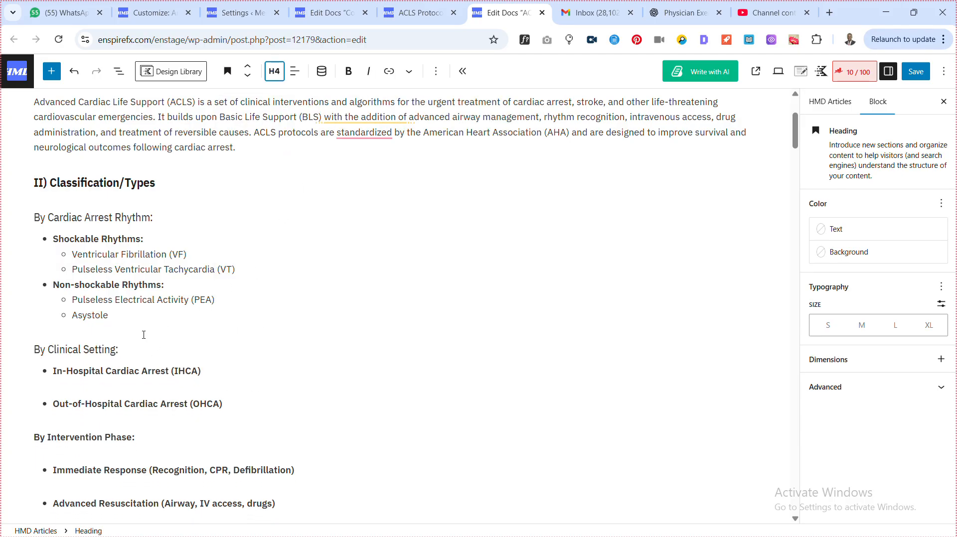
Remove the bold from the In-Hospital (IHCA) and Out-of-Hospital (OHCA) Cardiac Arrest items and merge them into one list.
scroll(144, 335, "down", 6)
scroll(120, 172, "up", 5)
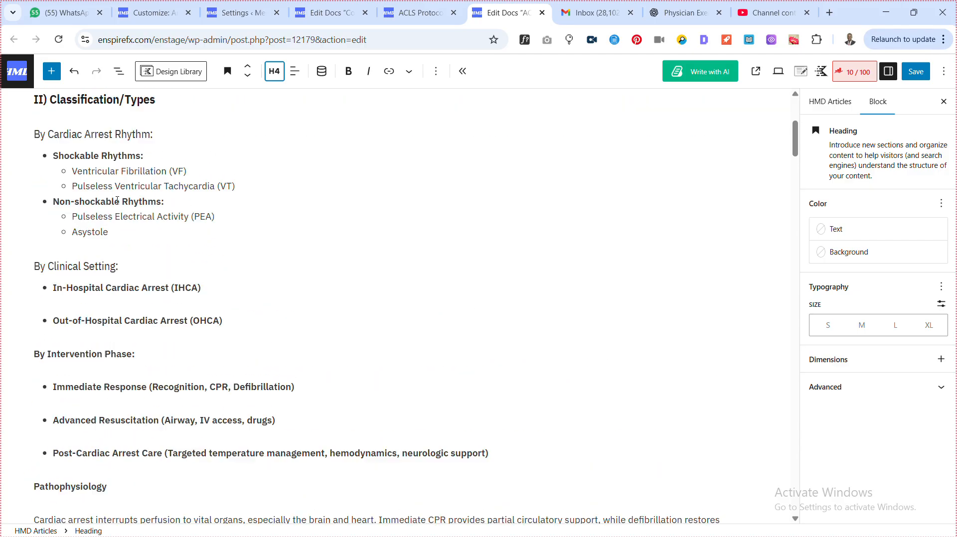
scroll(118, 204, "down", 3)
left_click(90, 124)
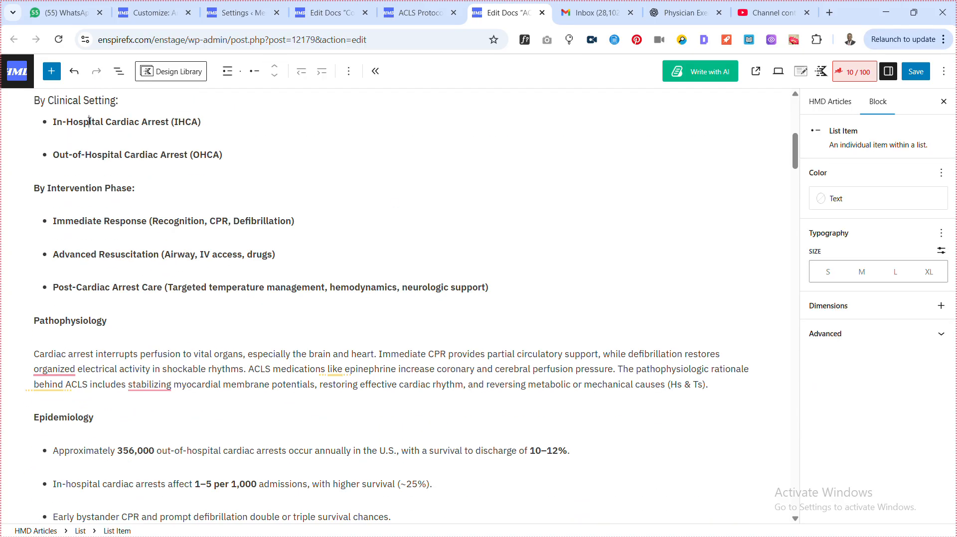
scroll(269, 162, "up", 2)
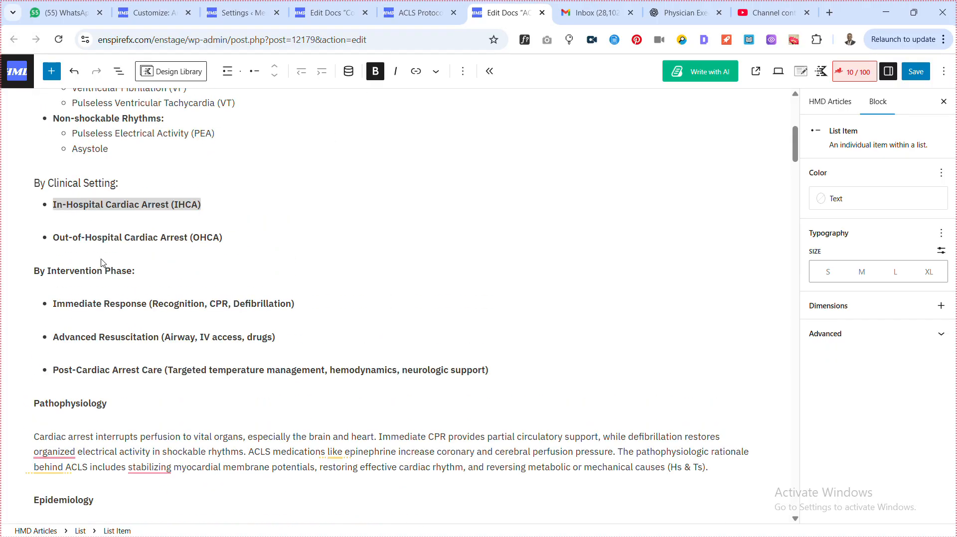
left_click(375, 77)
left_click(78, 237)
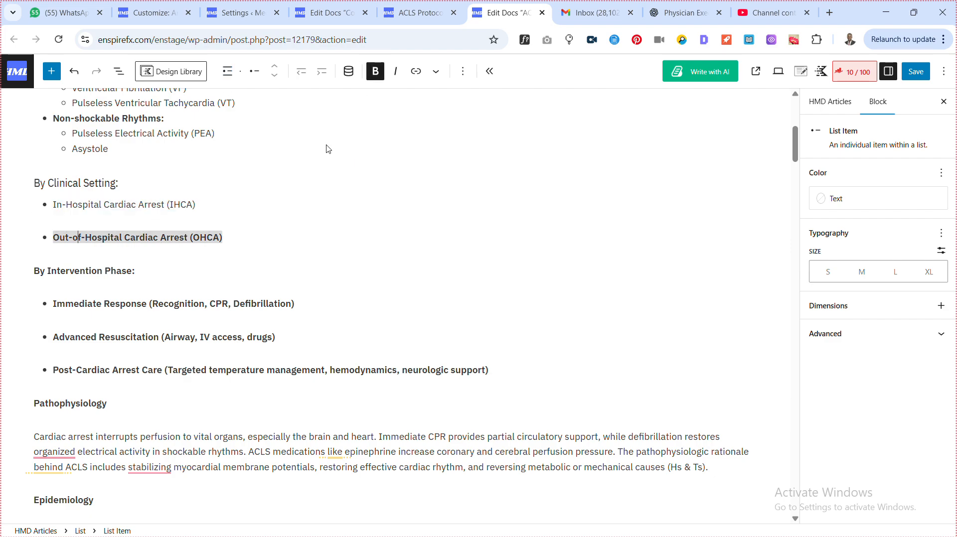
left_click(375, 71)
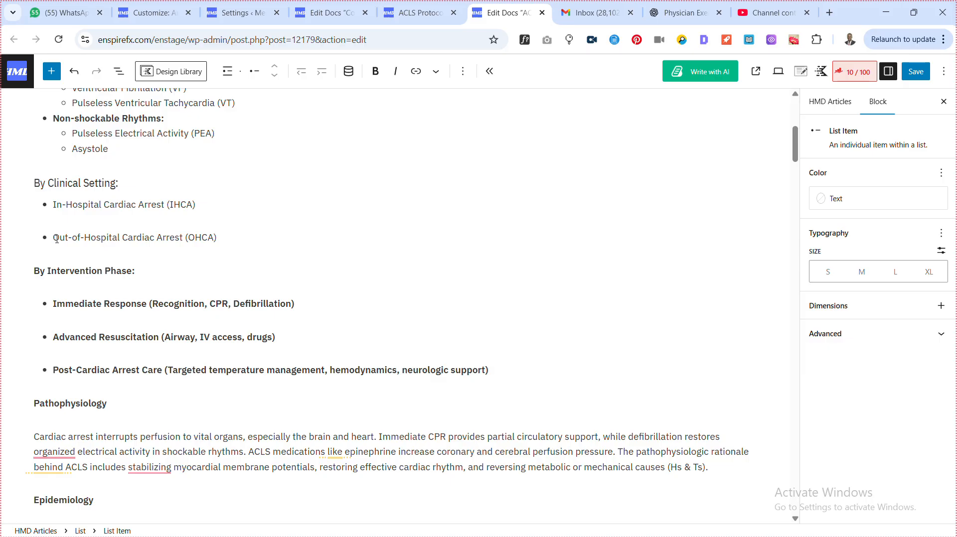
key("BackSpace")
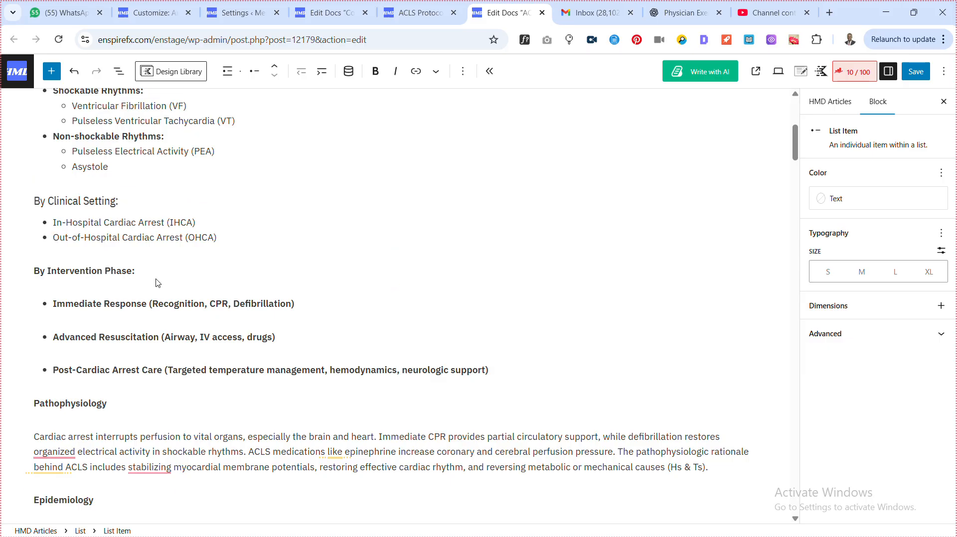
Convert the "By Intervention Phase:" paragraph into an H4 heading without bold formatting.
triple_click(70, 266)
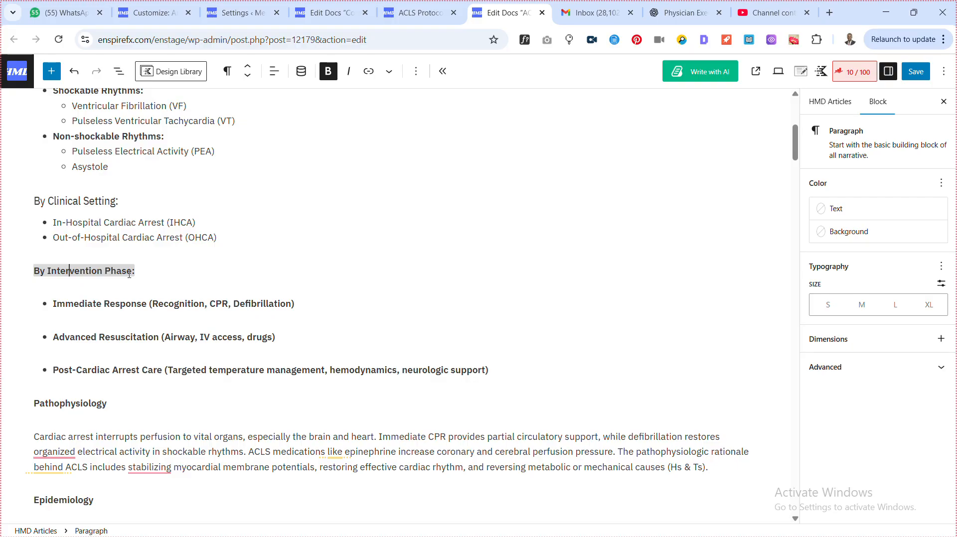
left_click(328, 71)
left_click(227, 71)
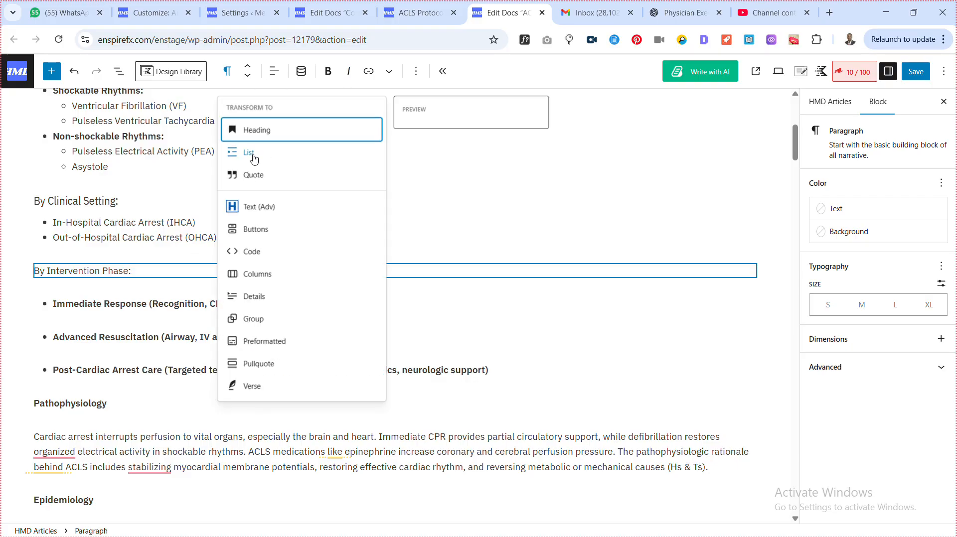
left_click(255, 130)
left_click(274, 71)
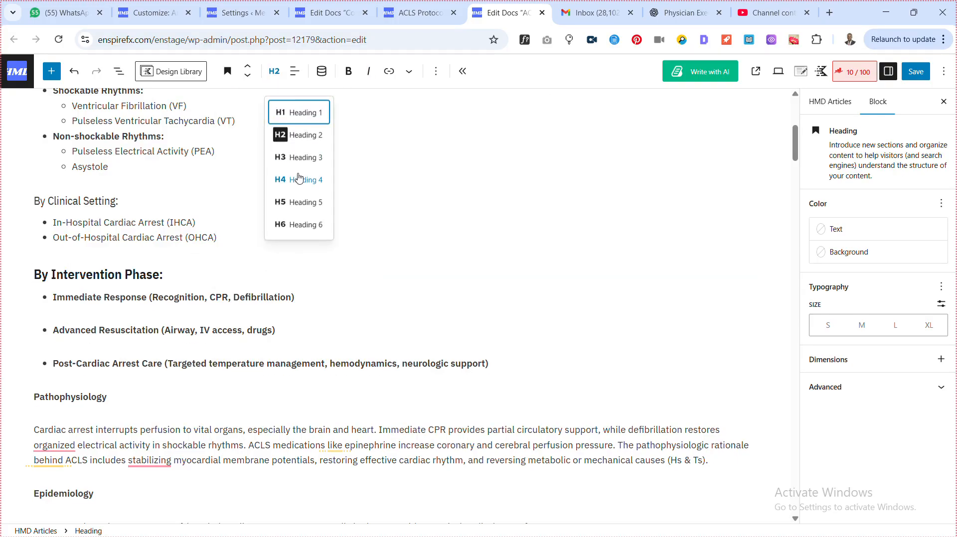
left_click(299, 179)
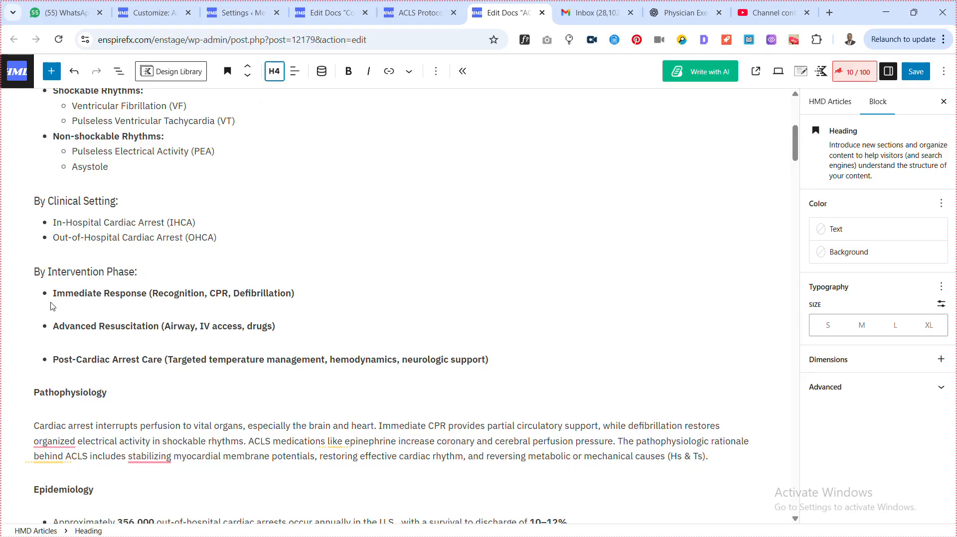
Remove the bold from the Immediate Response, Advanced Resuscitation and Post-Cardiac Arrest Care items under By Intervention Phase.
triple_click(78, 294)
left_click(377, 73)
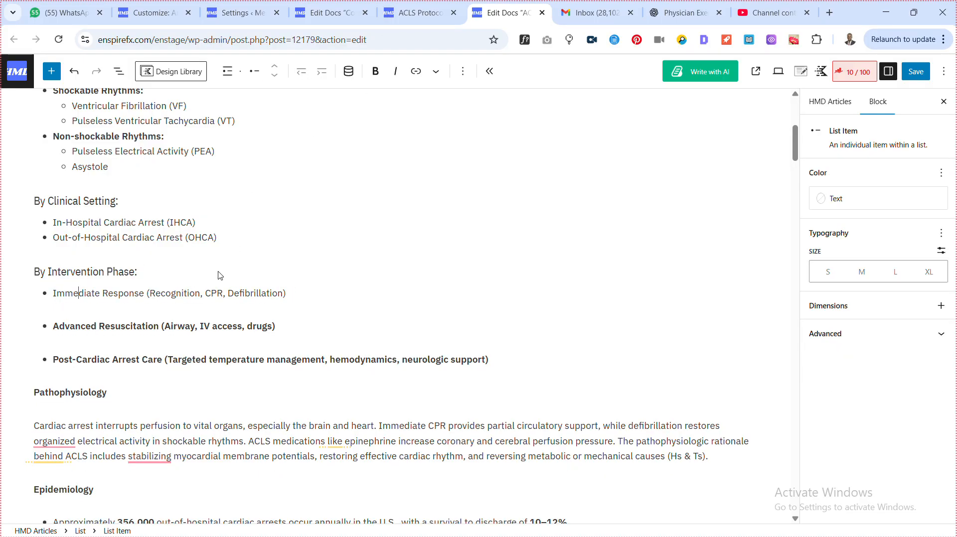
triple_click(152, 325)
left_click(375, 71)
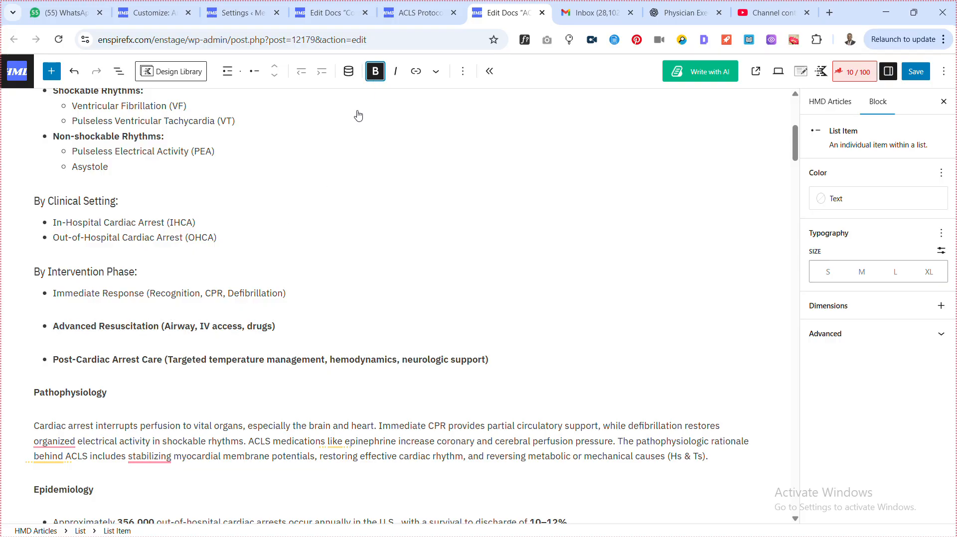
triple_click(160, 360)
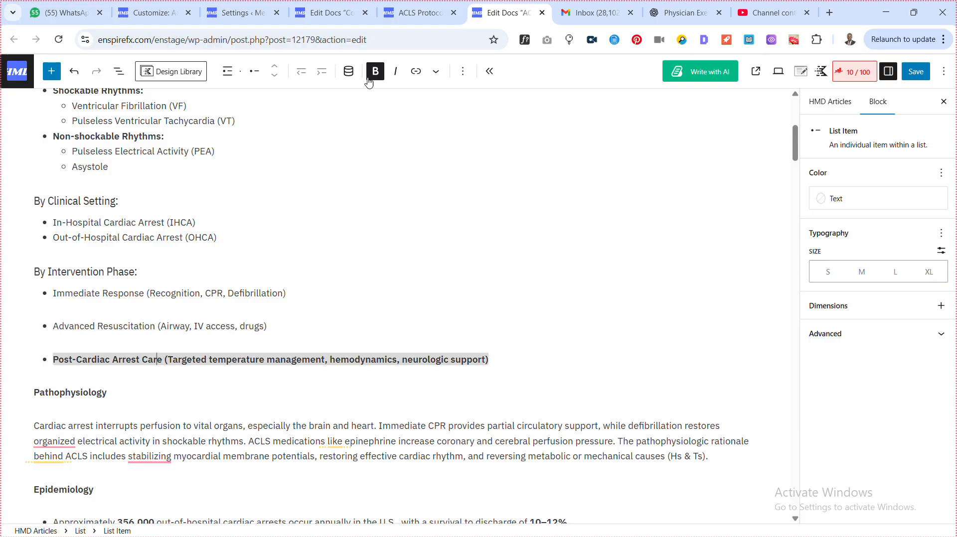
left_click(375, 72)
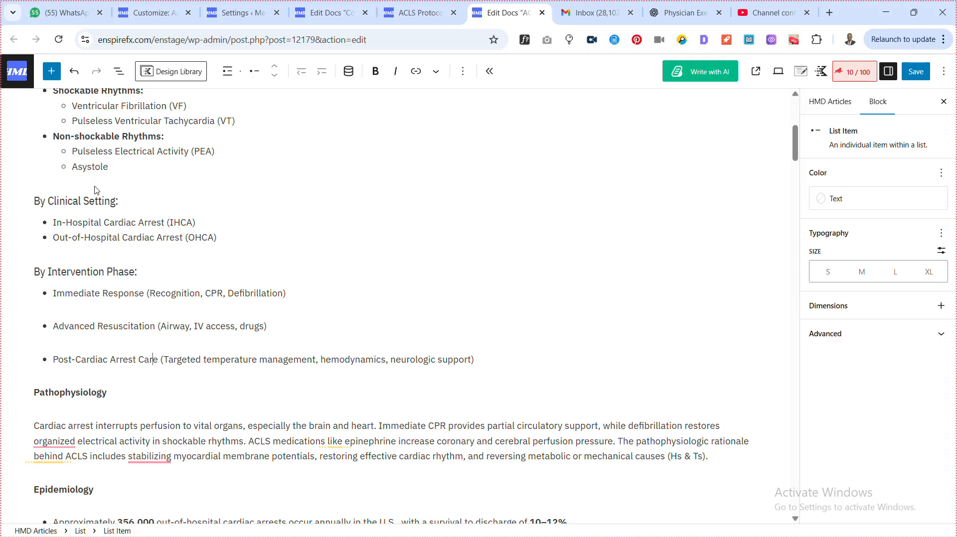
Remove the bold from the Shockable Rhythms and Non-shockable Rhythms list items.
scroll(95, 190, "up", 3)
triple_click(88, 258)
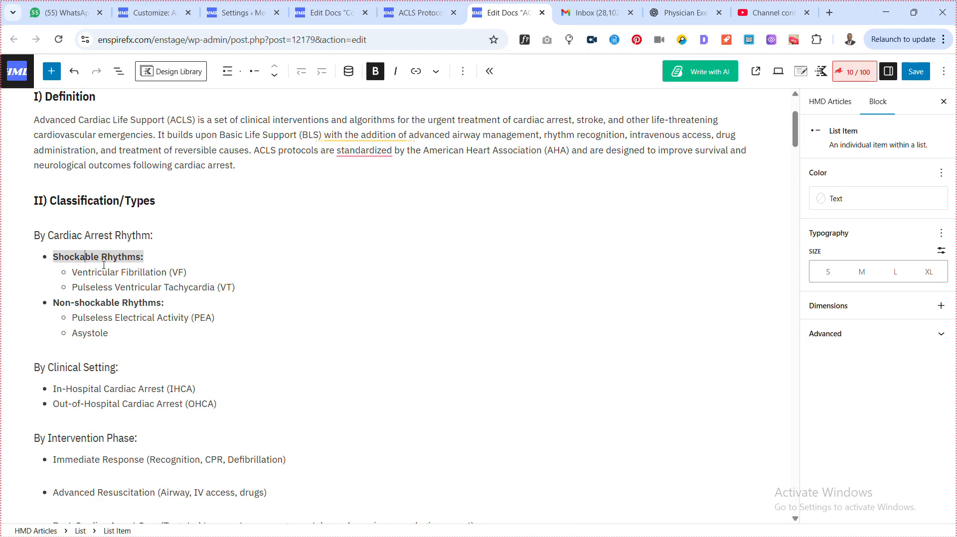
left_click(376, 72)
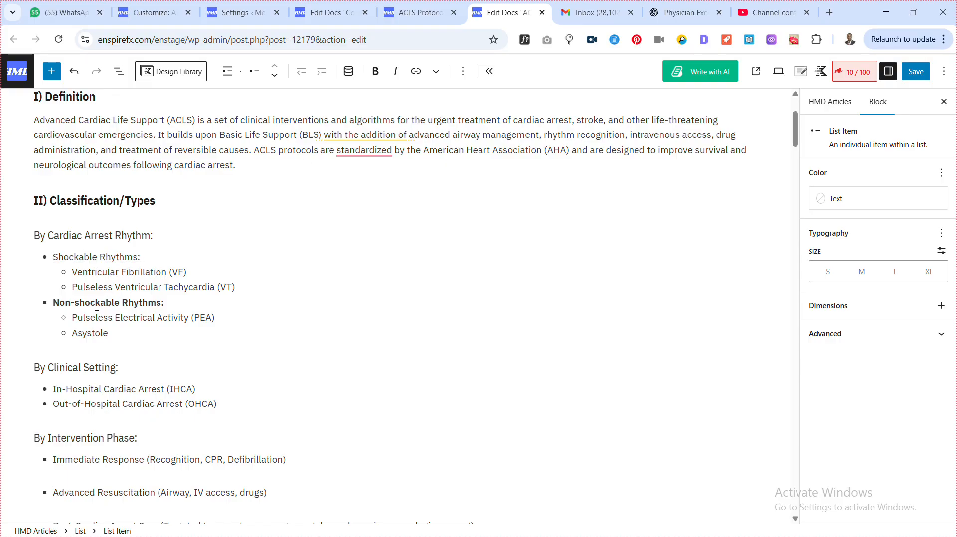
triple_click(97, 305)
left_click(376, 72)
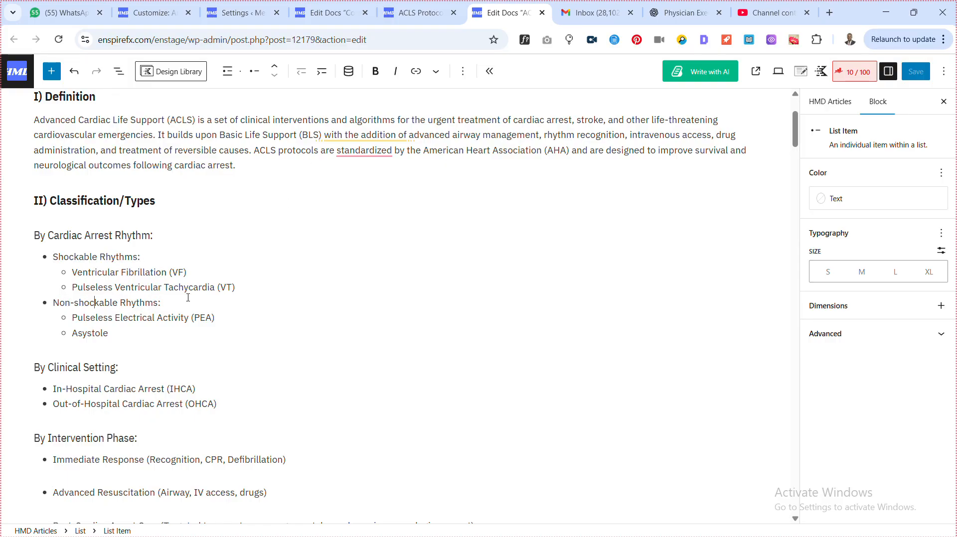
Merge the Immediate Response, Advanced Resuscitation and Post-Cardiac Arrest Care items into one continuous list.
scroll(188, 298, "down", 6)
scroll(159, 291, "up", 4)
scroll(137, 283, "down", 3)
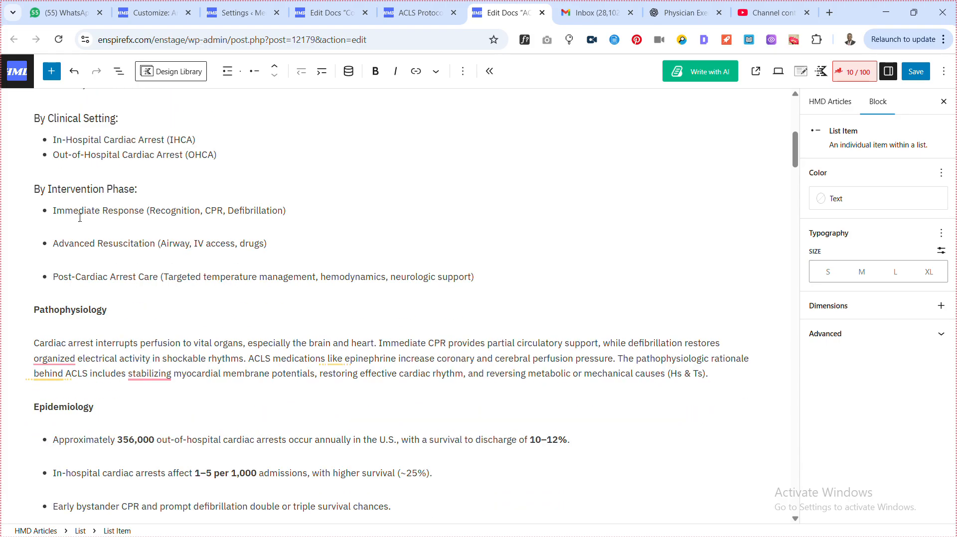
left_click(56, 263)
key("BackSpace")
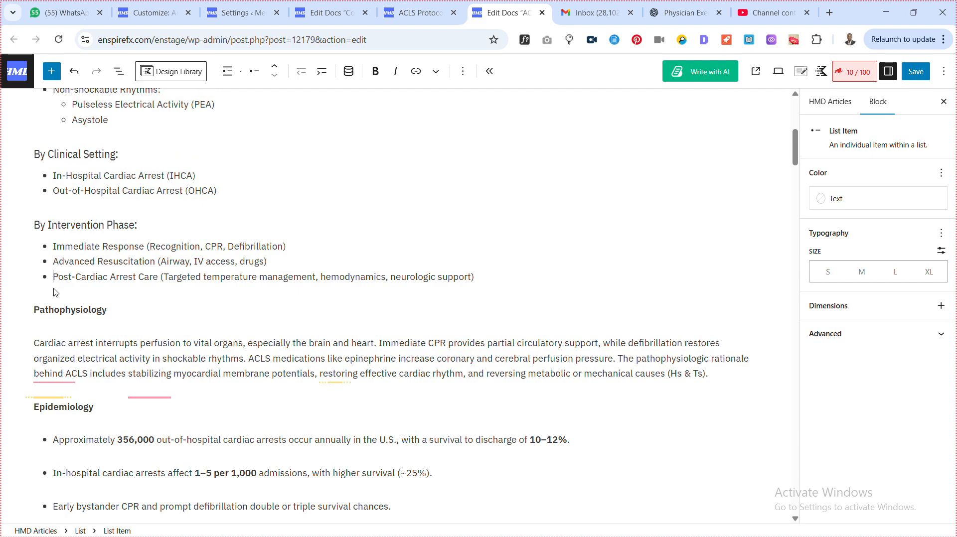
Review the article's heading hierarchy from Background to Etiology, checking the formatting of the Pathophysiology, Epidemiology and Etiology titles.
double_click(74, 306)
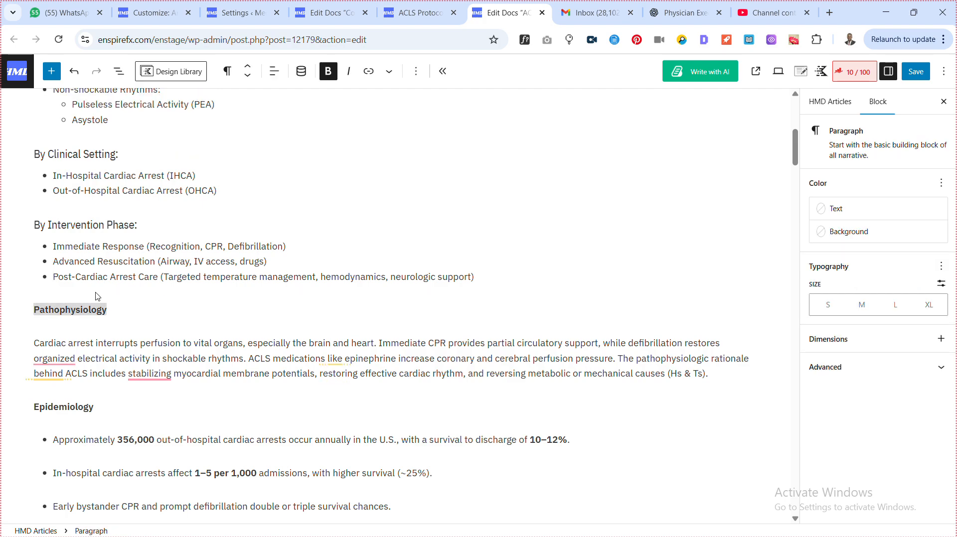
scroll(97, 289, "up", 3)
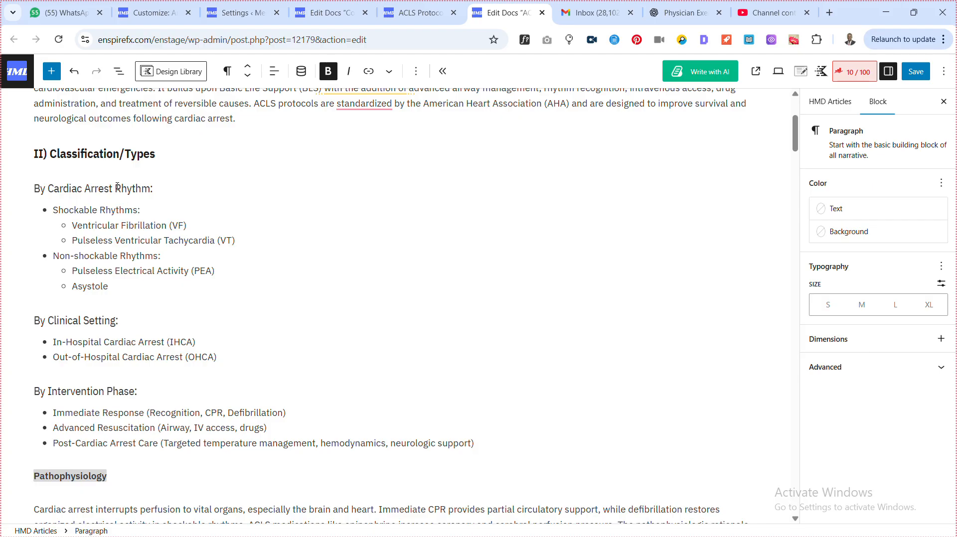
scroll(117, 187, "up", 4)
scroll(116, 189, "down", 4)
scroll(111, 231, "down", 1)
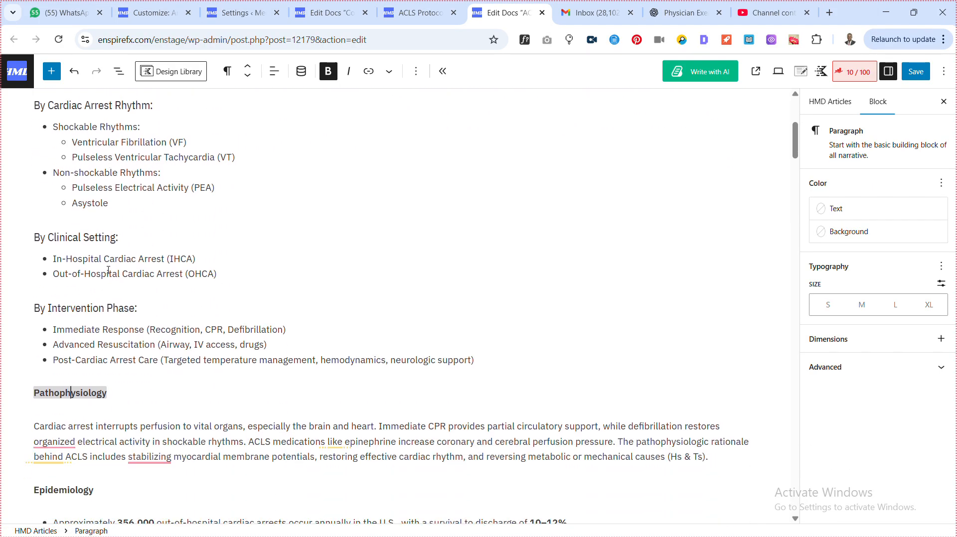
scroll(108, 270, "up", 3)
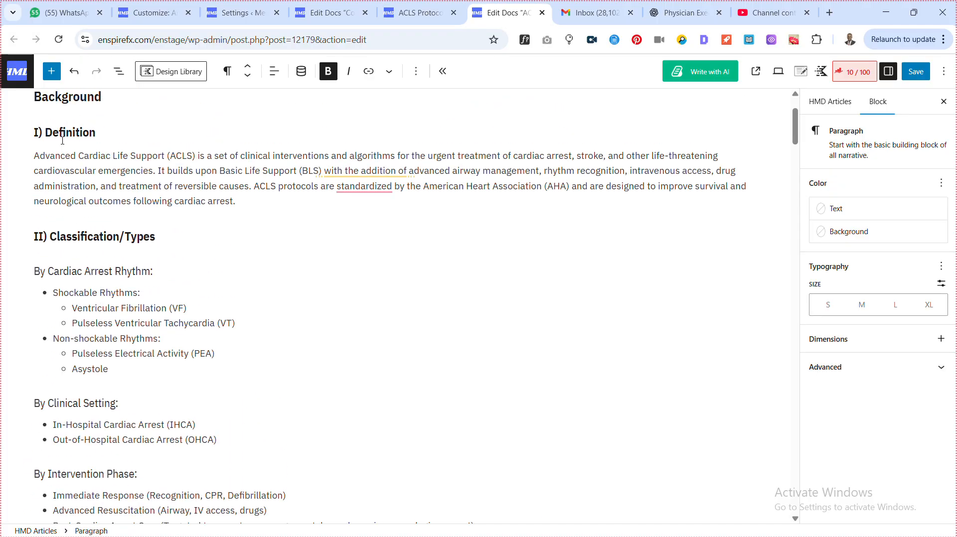
scroll(94, 241, "down", 2)
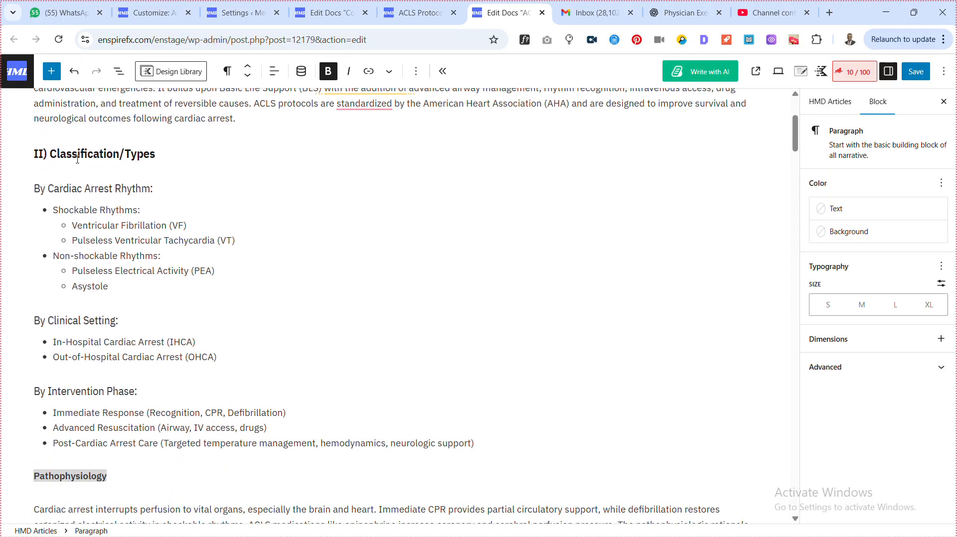
scroll(100, 388, "down", 3)
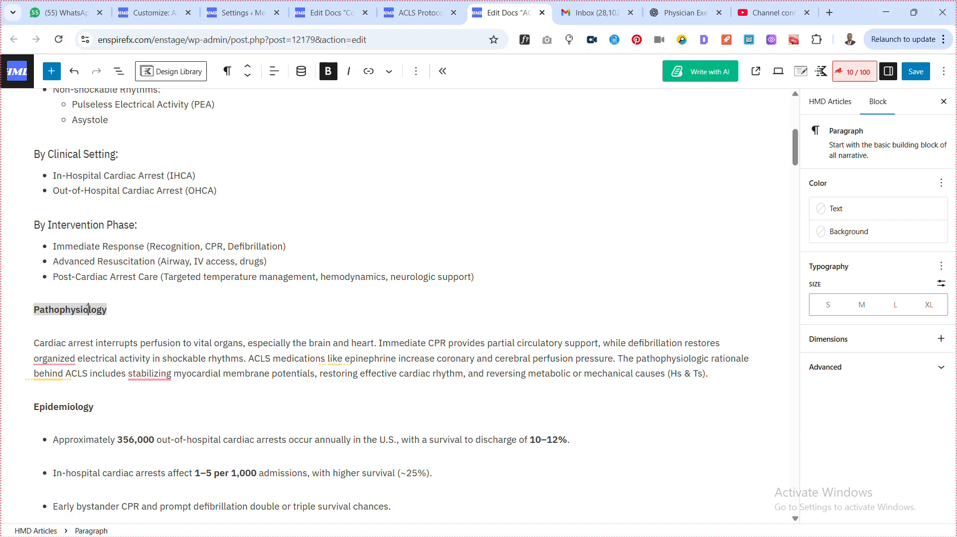
scroll(88, 309, "down", 3)
double_click(69, 236)
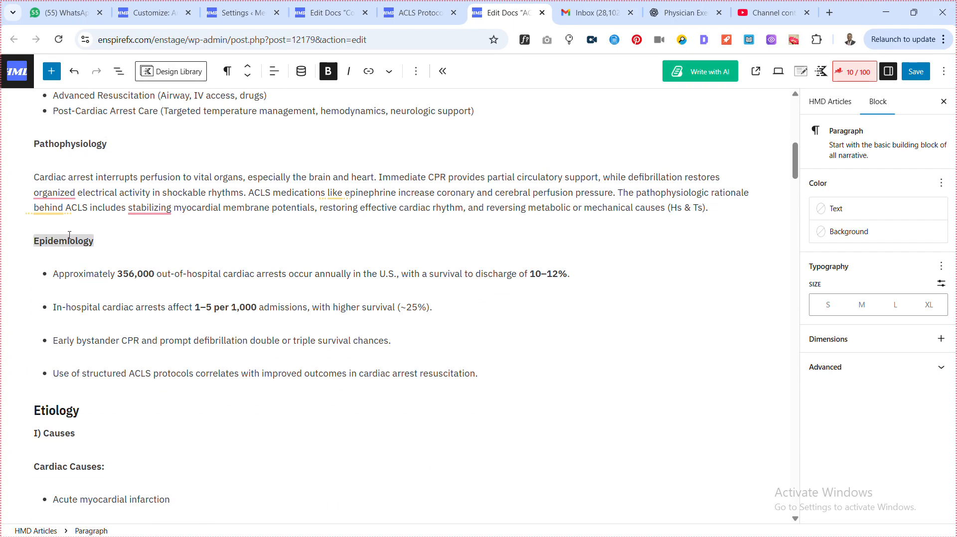
double_click(57, 410)
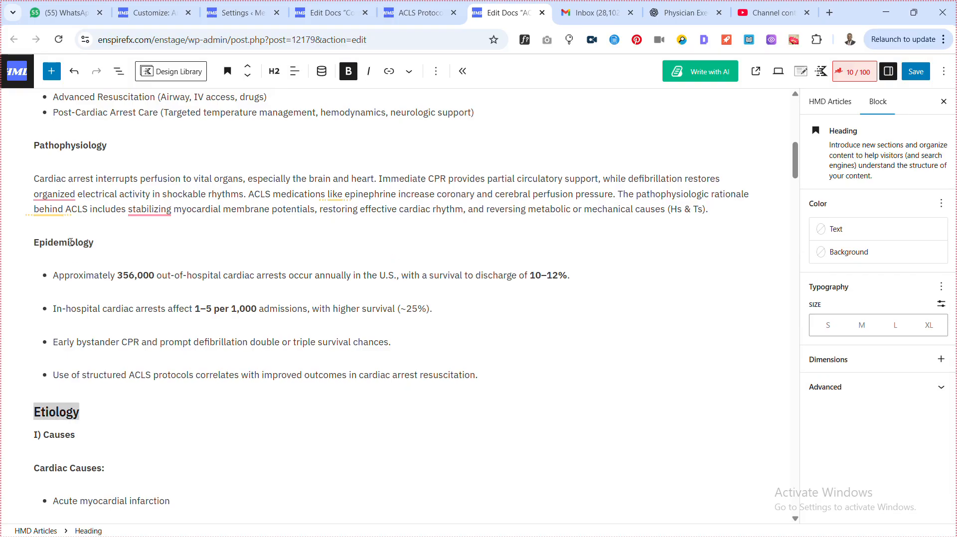
scroll(71, 243, "up", 3)
Convert the "Pathophysiology" paragraph into an H3 heading without bold formatting.
double_click(71, 310)
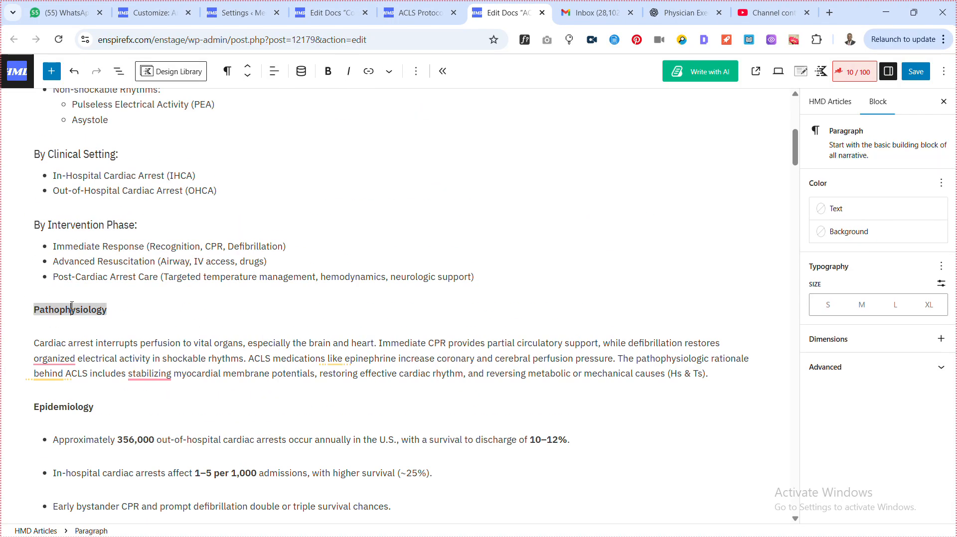
left_click(328, 71)
left_click(227, 71)
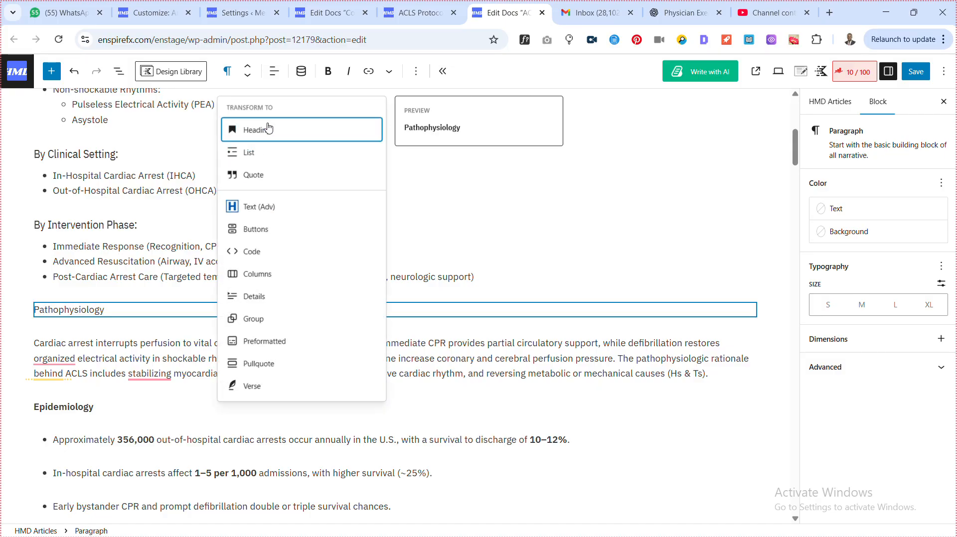
left_click(256, 130)
left_click(274, 71)
left_click(286, 158)
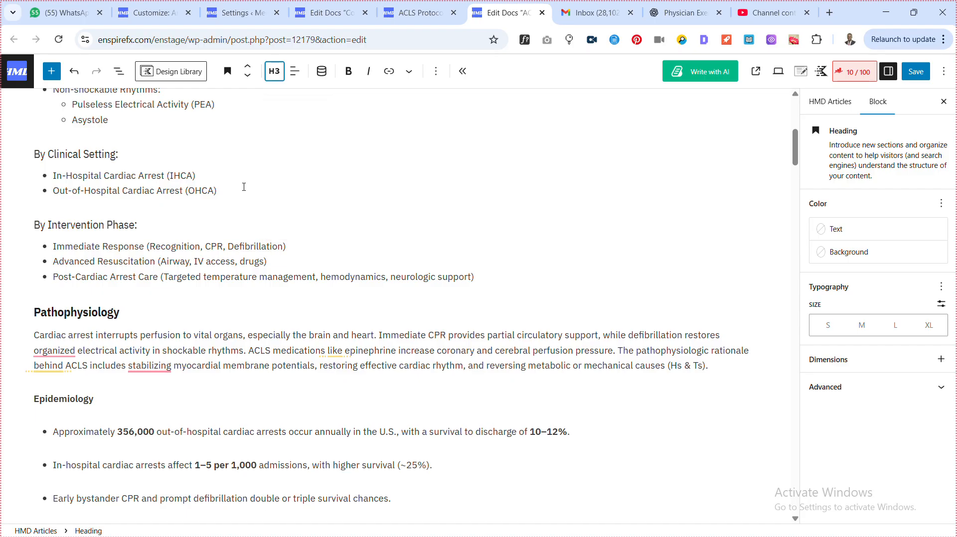
Compare the heading levels of the Background subsections and change the Pathophysiology heading to H4.
scroll(108, 249, "up", 3)
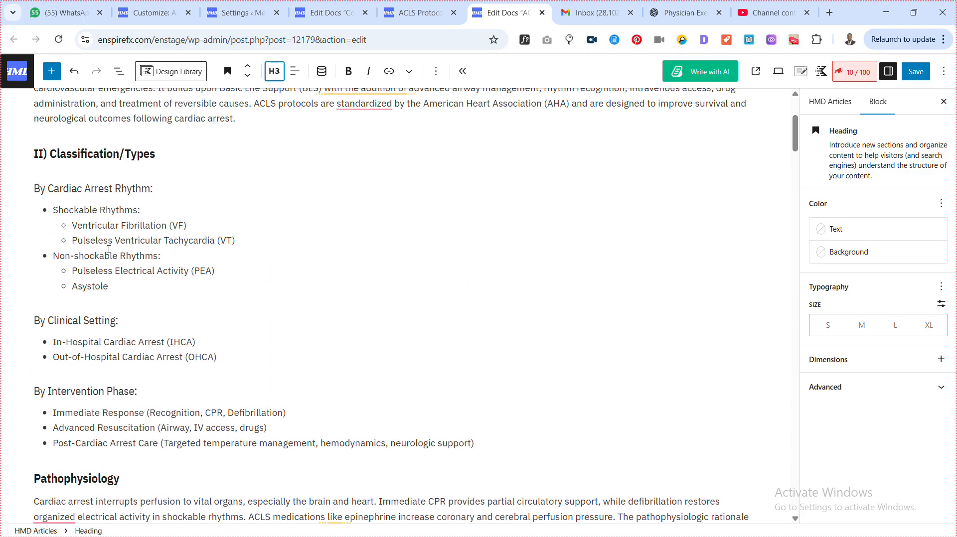
scroll(109, 249, "down", 2)
scroll(109, 252, "up", 3)
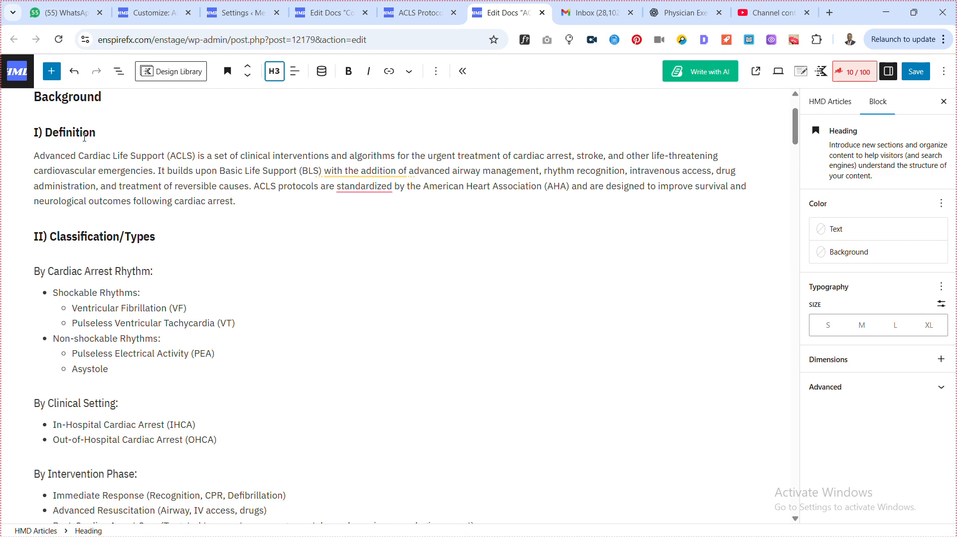
left_click(83, 133)
scroll(107, 251, "down", 3)
scroll(90, 235, "up", 3)
scroll(145, 238, "down", 3)
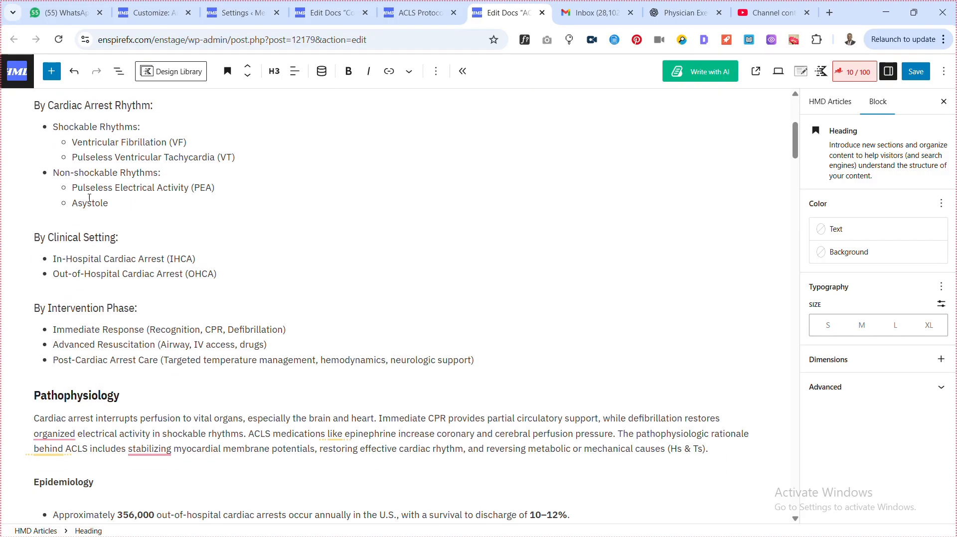
scroll(111, 322, "up", 2)
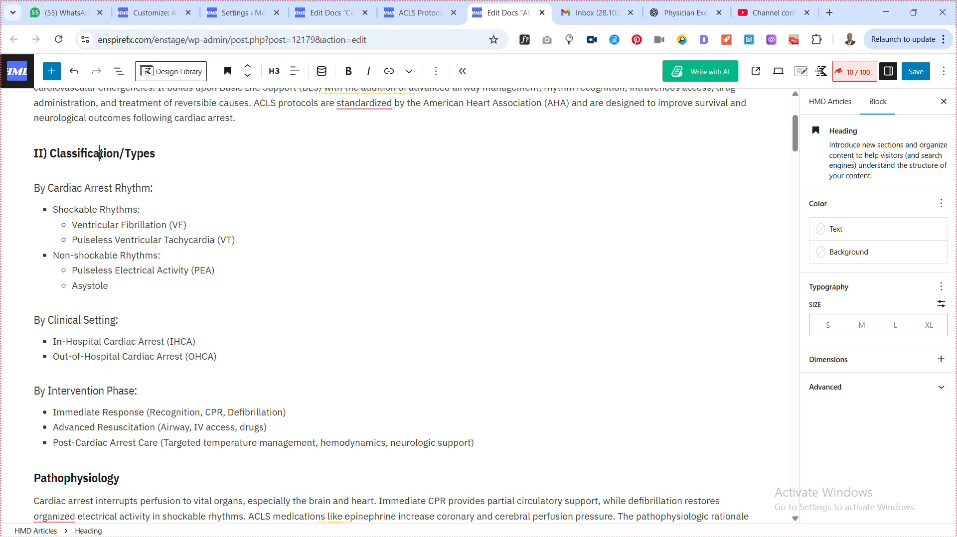
scroll(83, 199, "down", 2)
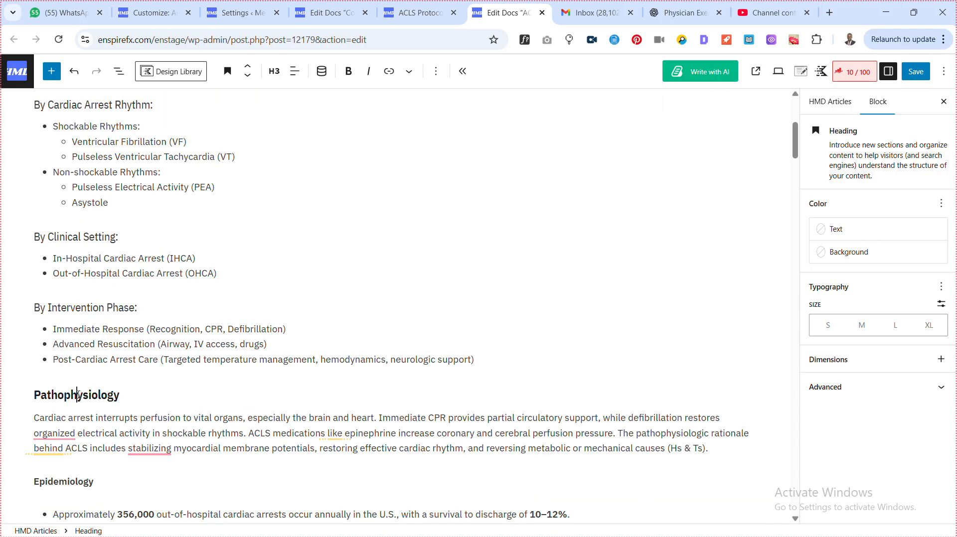
scroll(97, 368, "down", 3)
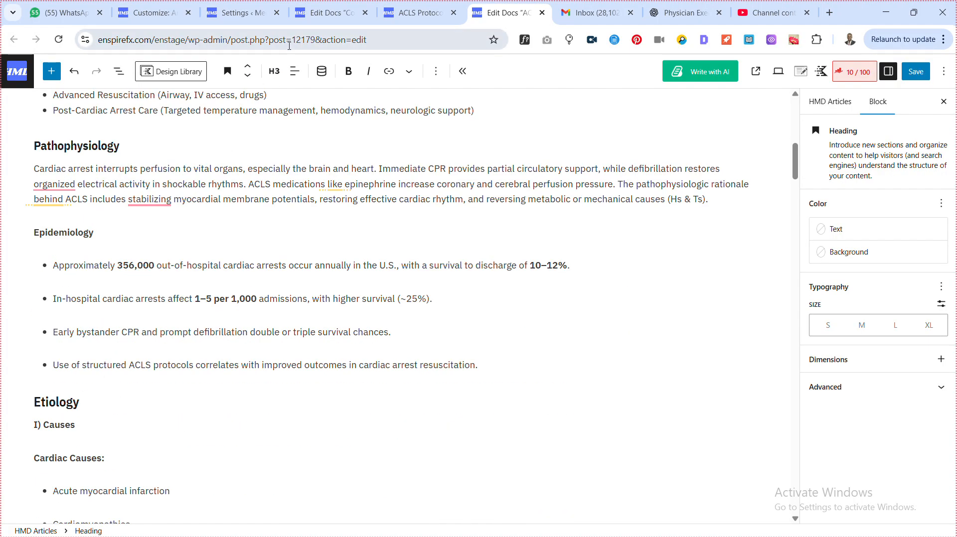
left_click(274, 72)
left_click(297, 178)
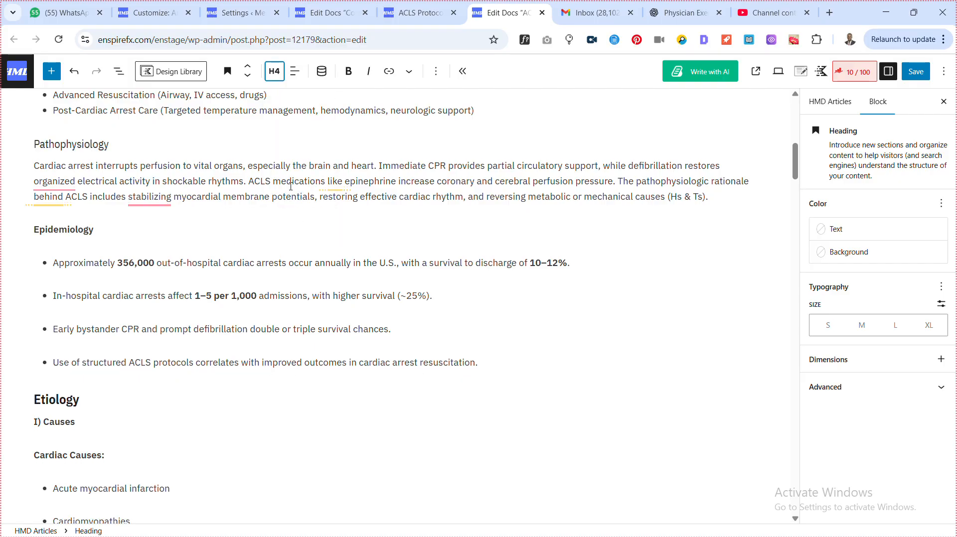
Convert the "Epidemiology" paragraph into an H4 heading without bold formatting.
left_click(71, 234)
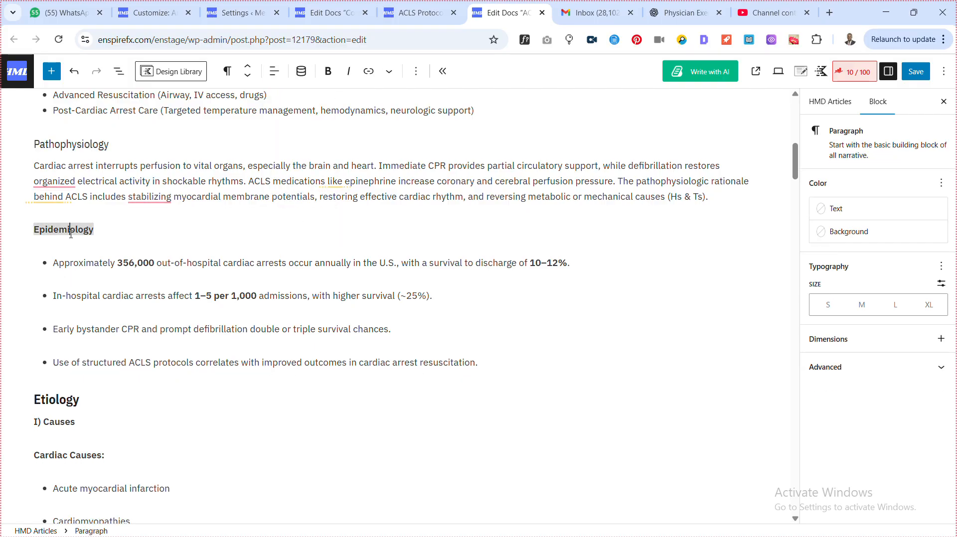
left_click(328, 71)
left_click(225, 72)
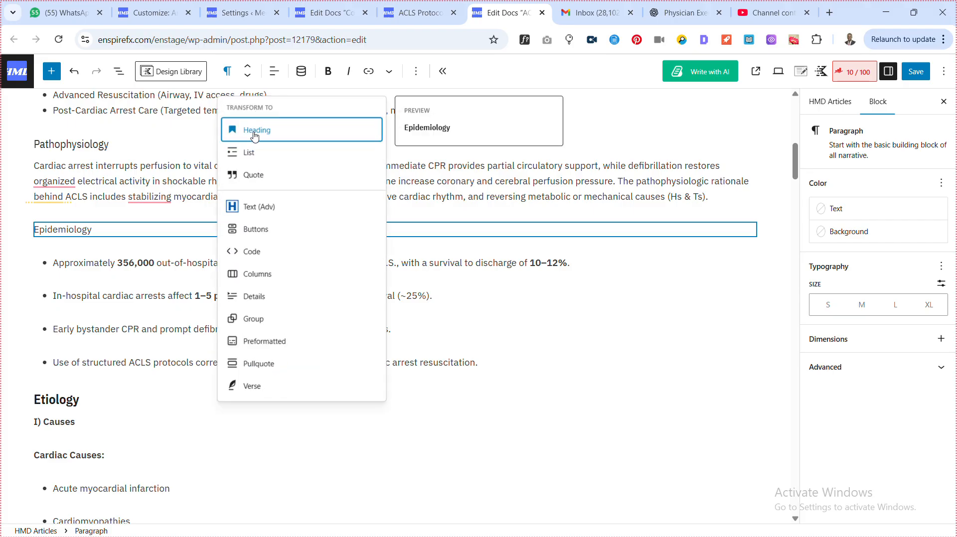
left_click(255, 131)
left_click(276, 72)
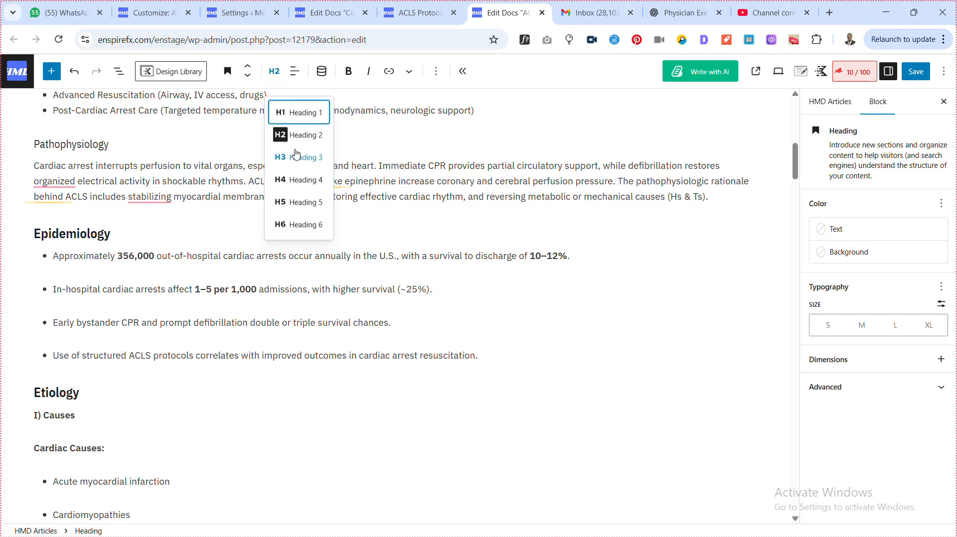
left_click(299, 178)
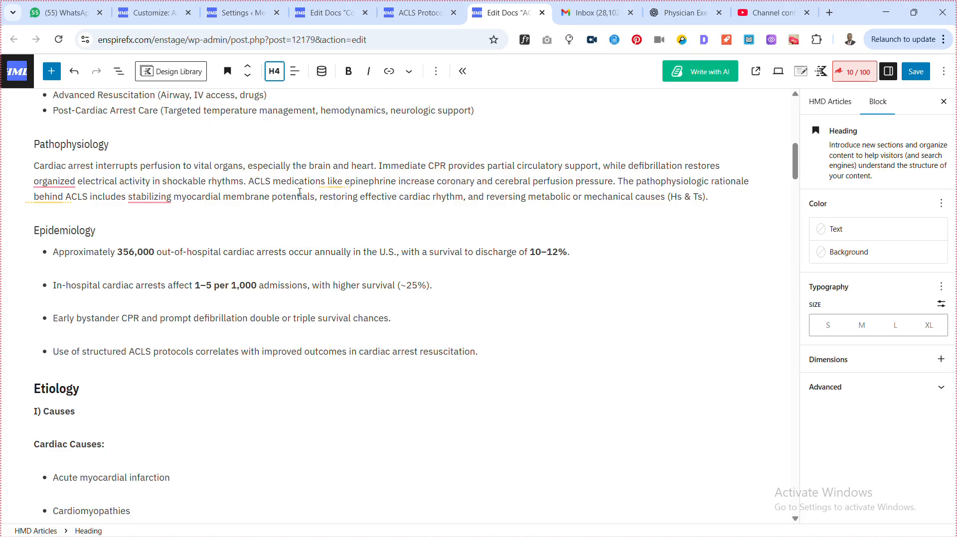
Merge the four separate bullet items under Epidemiology into one continuous compact list.
left_click(55, 280)
key("BackSpace")
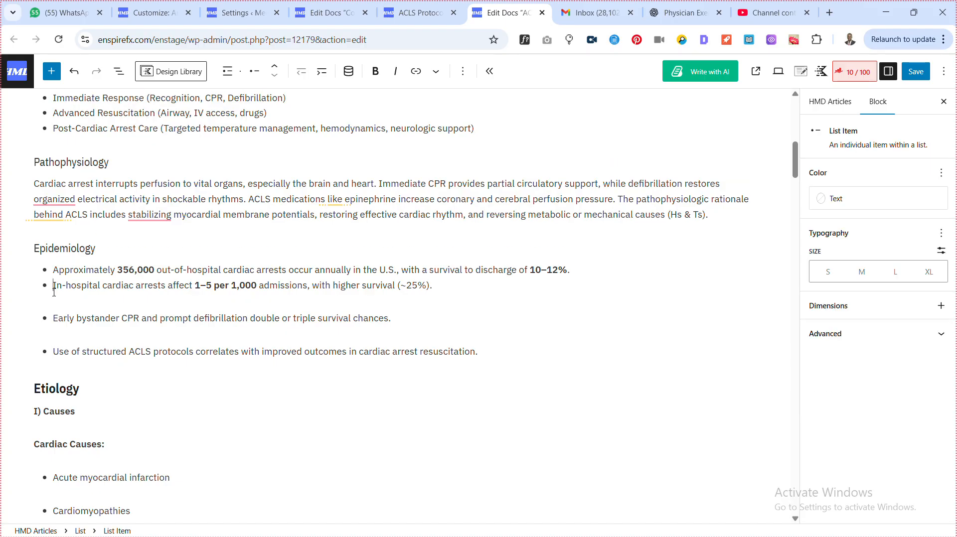
left_click(54, 319)
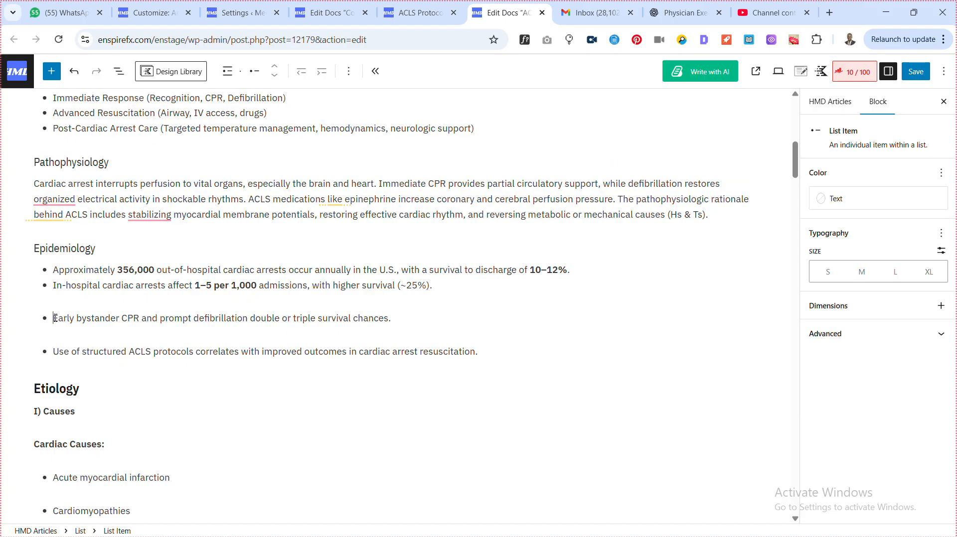
key("BackSpace")
left_click(54, 353)
key("BackSpace")
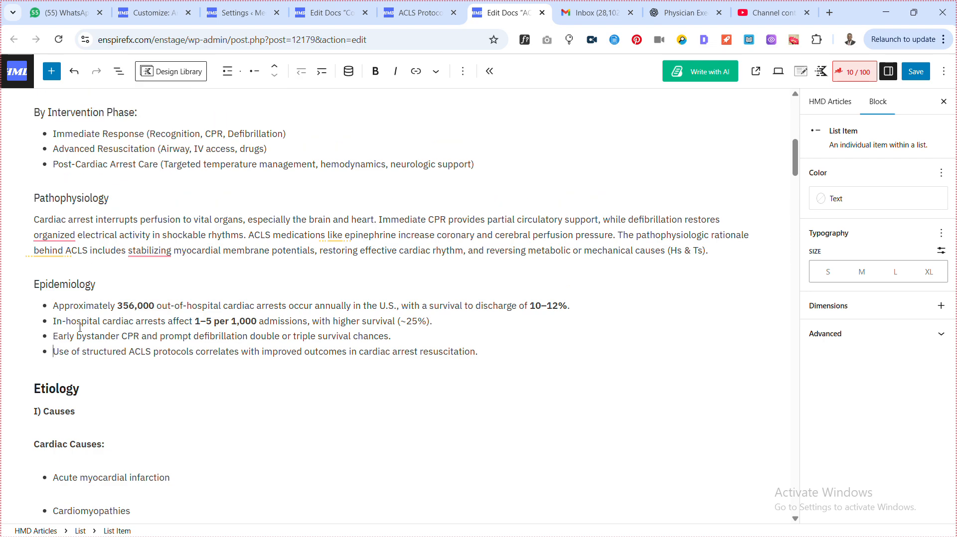
Check the Etiology heading and convert the "I) Causes" paragraph below it into an H3 heading without bold formatting.
scroll(63, 306, "down", 1)
double_click(64, 306)
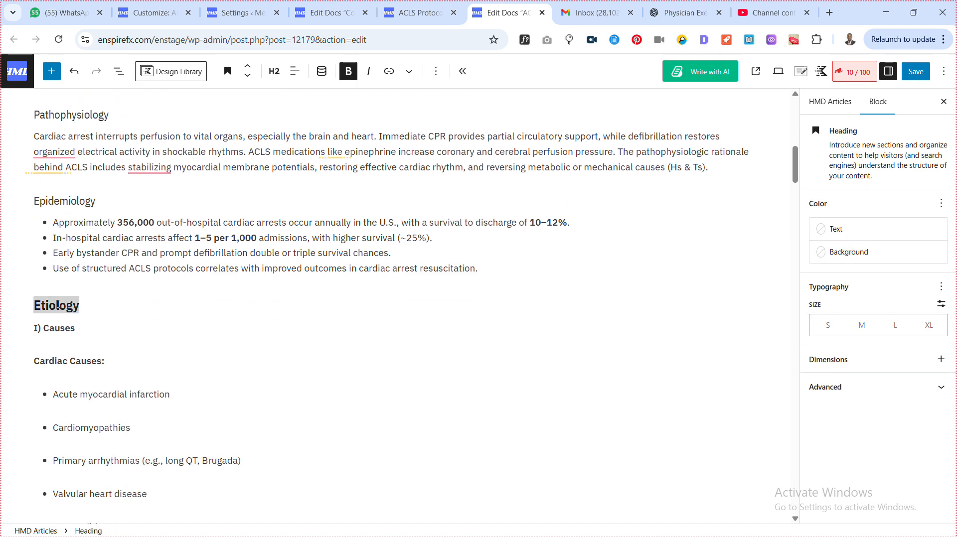
left_click(56, 306)
scroll(63, 165, "down", 3)
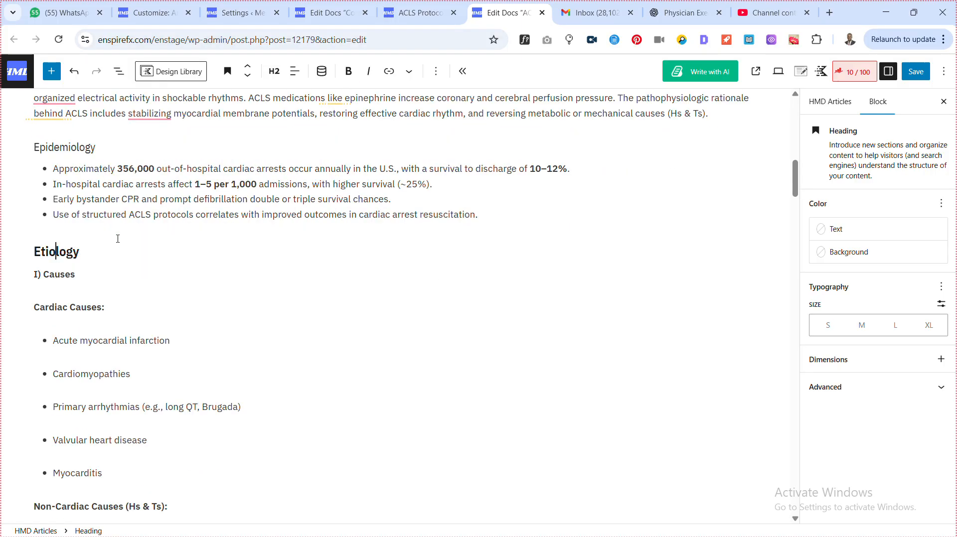
triple_click(50, 164)
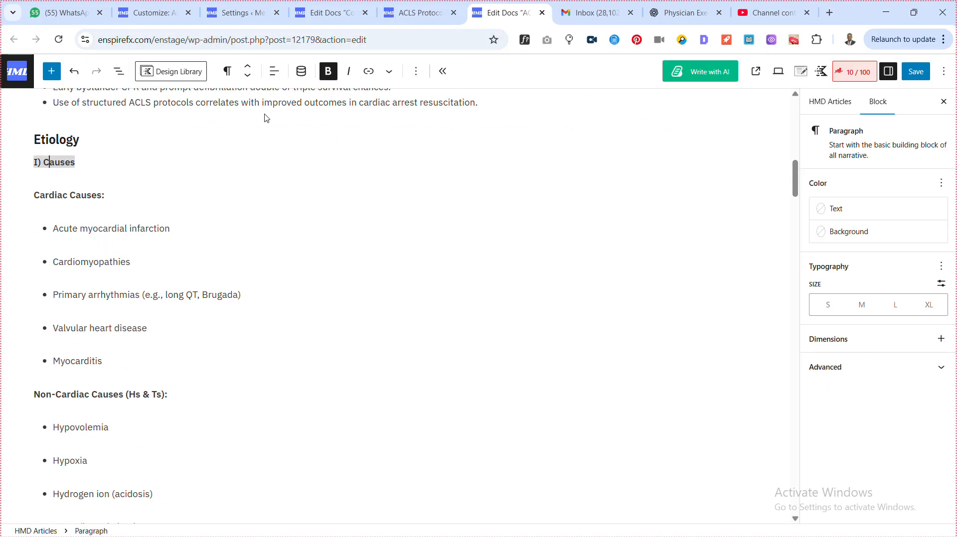
left_click(329, 73)
left_click(229, 74)
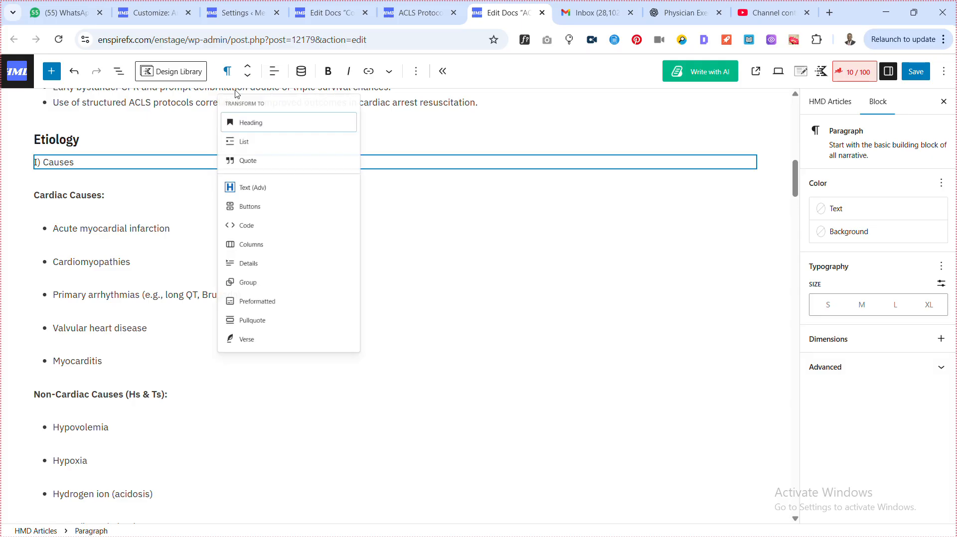
left_click(251, 126)
left_click(269, 79)
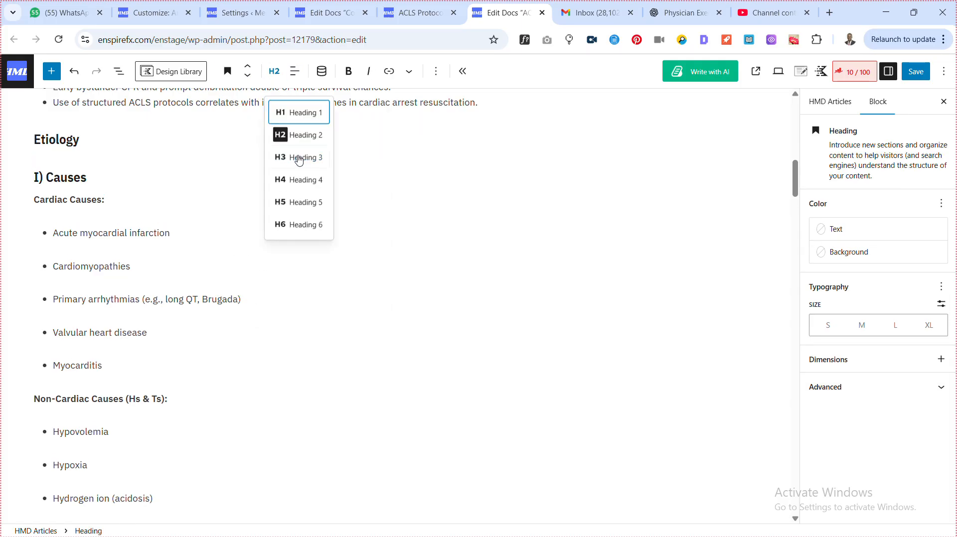
left_click(297, 159)
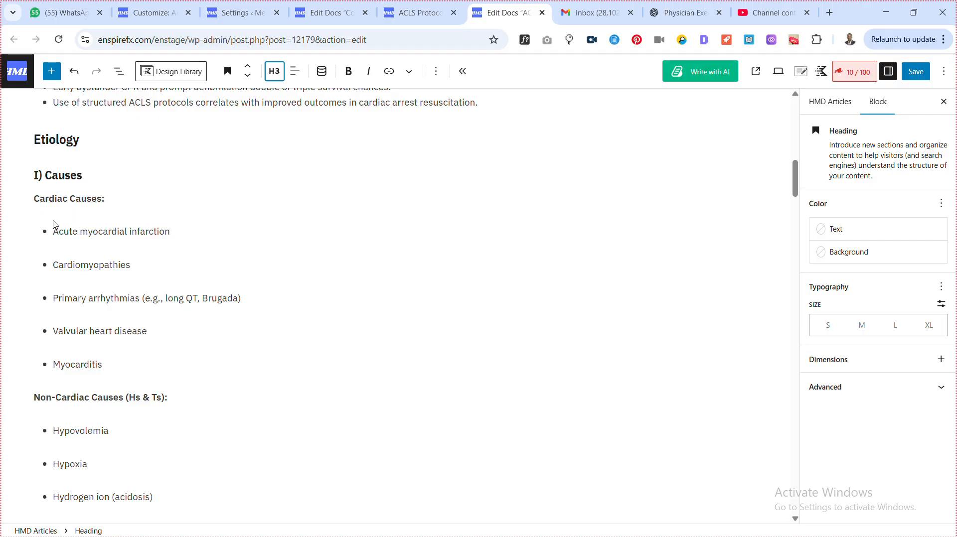
Convert the "Cardiac Causes:" paragraph into an H4 heading without bold formatting.
triple_click(62, 198)
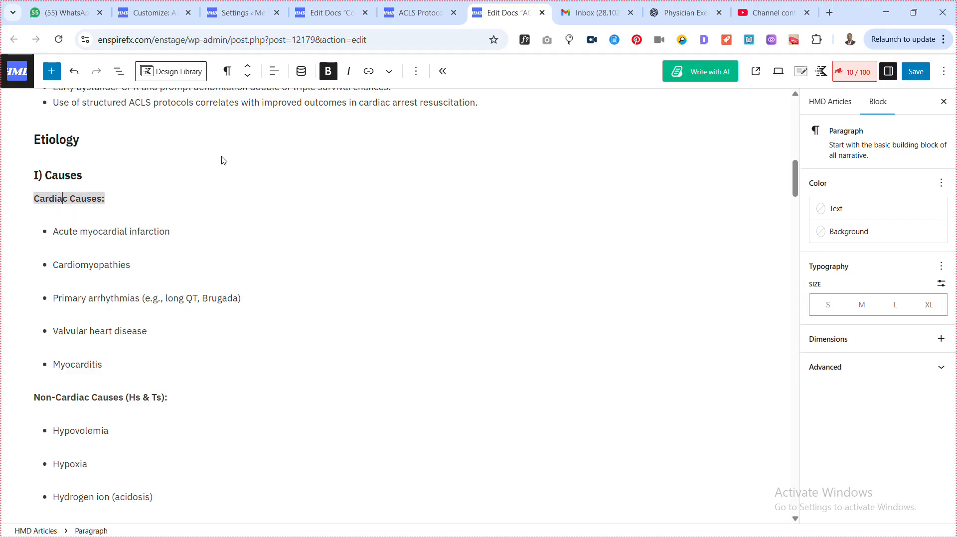
left_click(328, 71)
left_click(227, 72)
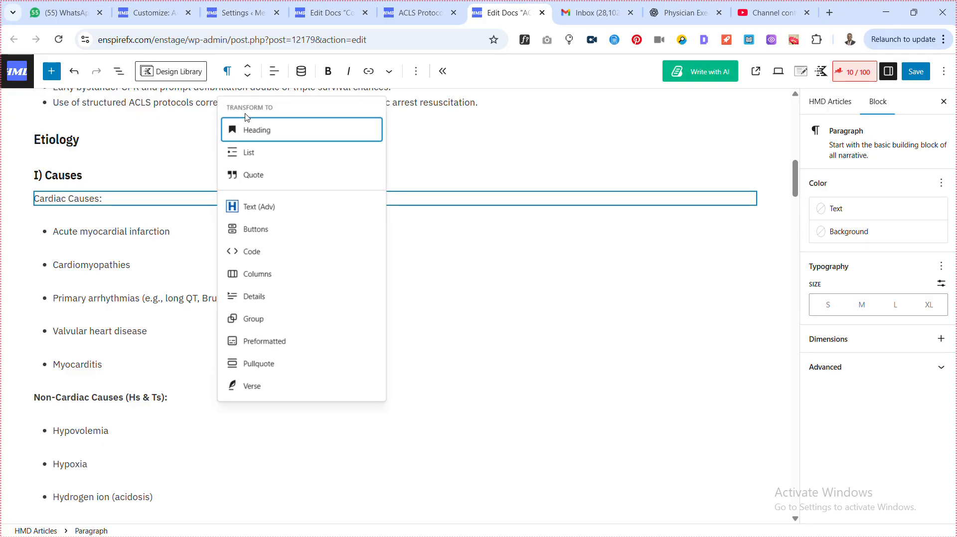
left_click(254, 130)
left_click(274, 71)
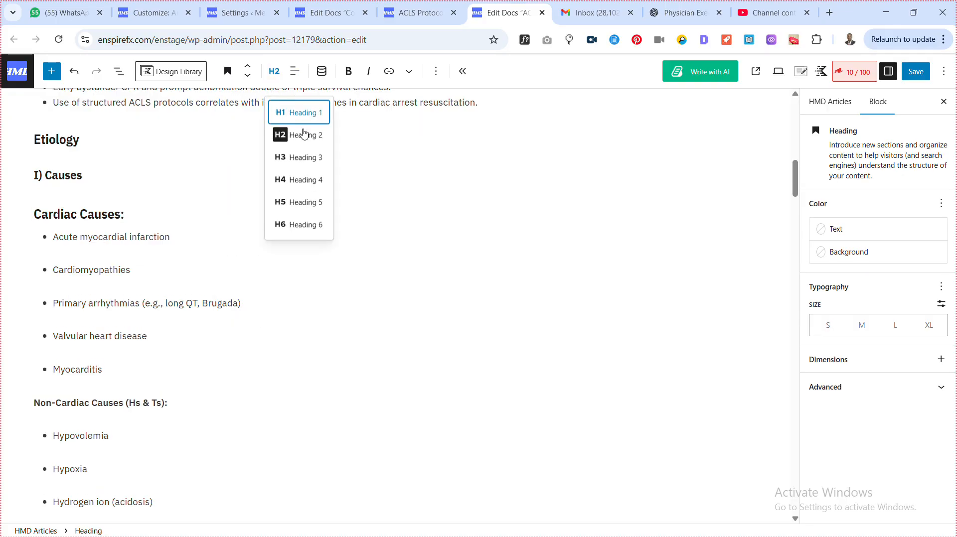
left_click(304, 181)
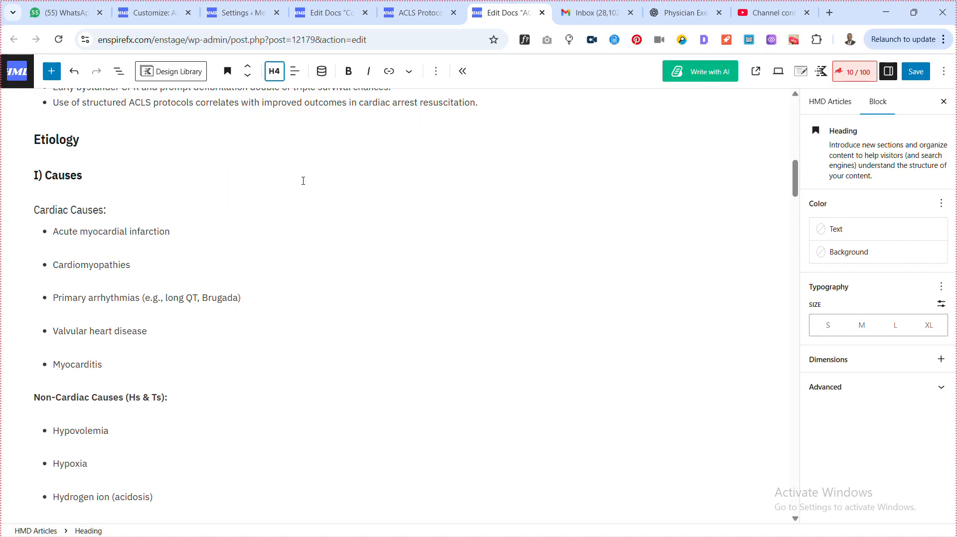
Merge the five separate bullet items under Cardiac Causes into one continuous compact list.
left_click(71, 231)
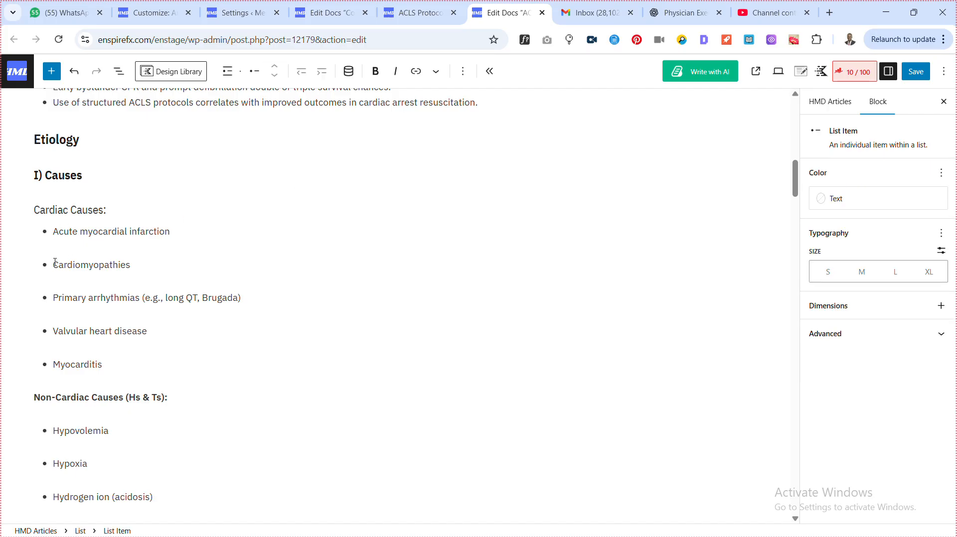
left_click(55, 263)
key("BackSpace")
left_click(56, 298)
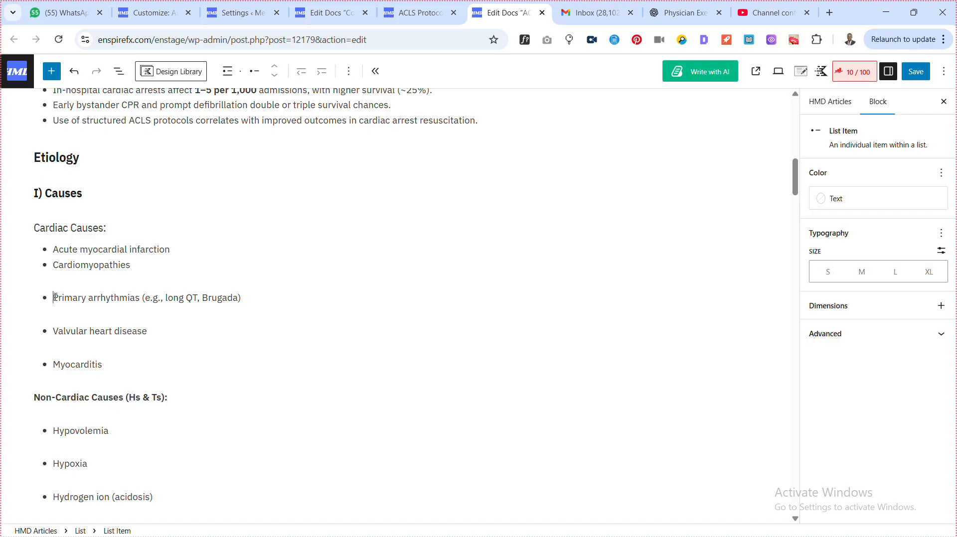
key("BackSpace")
left_click(55, 332)
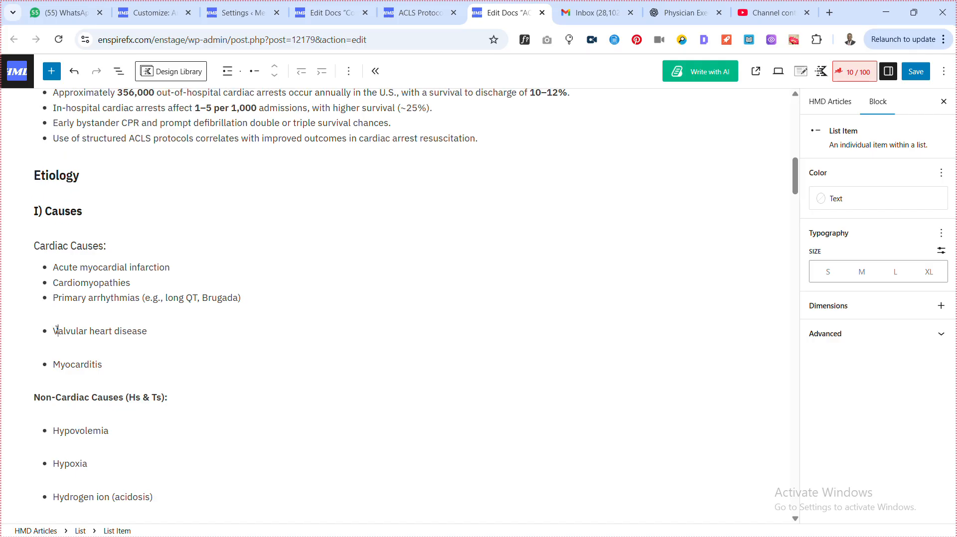
key("BackSpace")
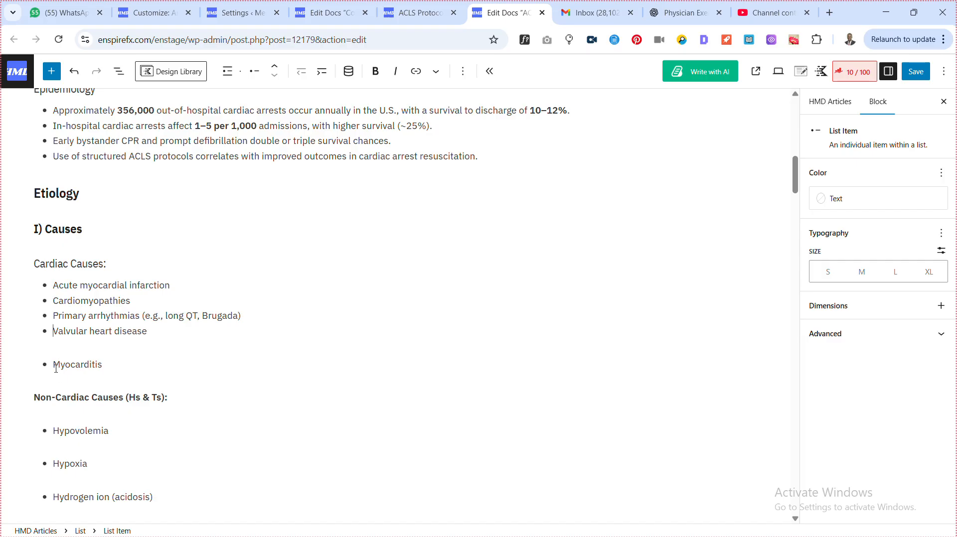
key("BackSpace")
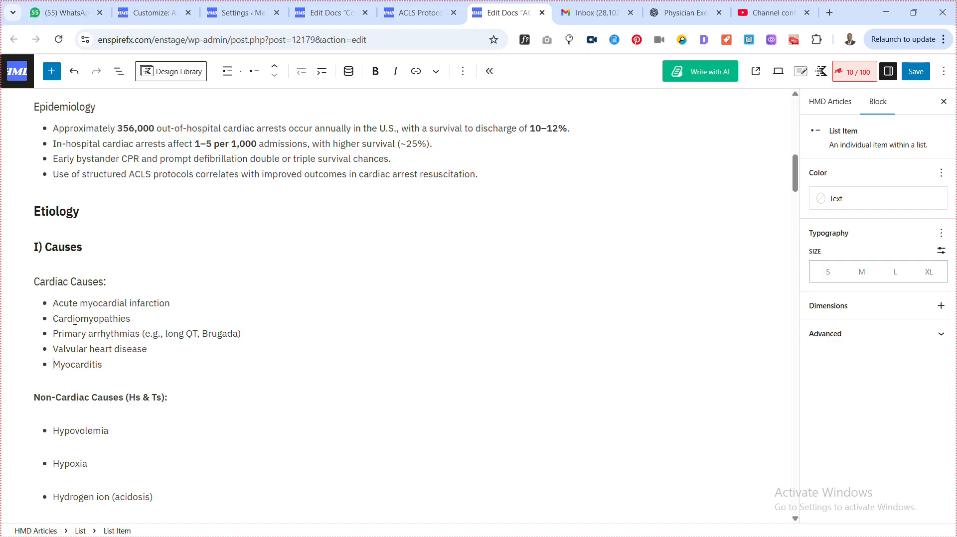
Convert the "Non-Cardiac Causes (Hs & Ts):" paragraph into an H4 heading without bold formatting.
left_click(61, 397)
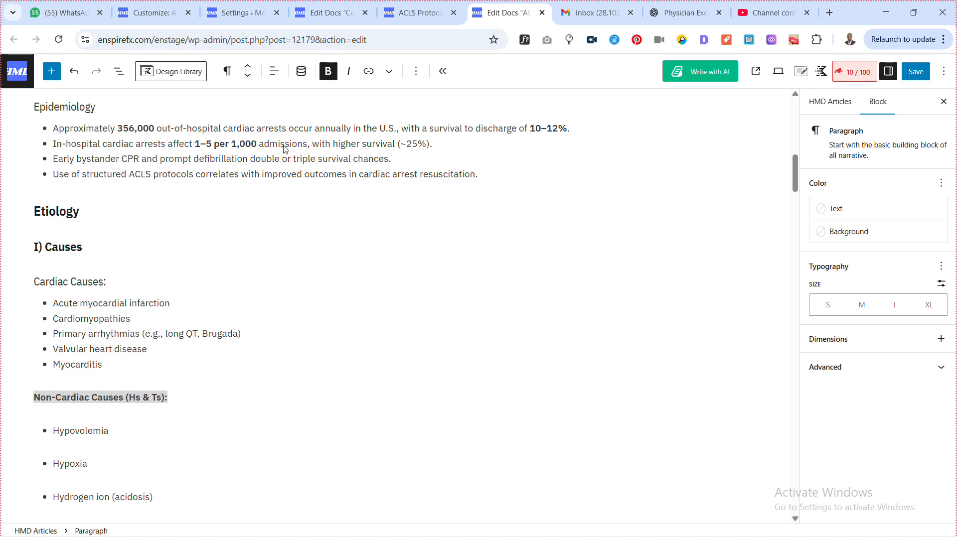
left_click(328, 71)
left_click(227, 71)
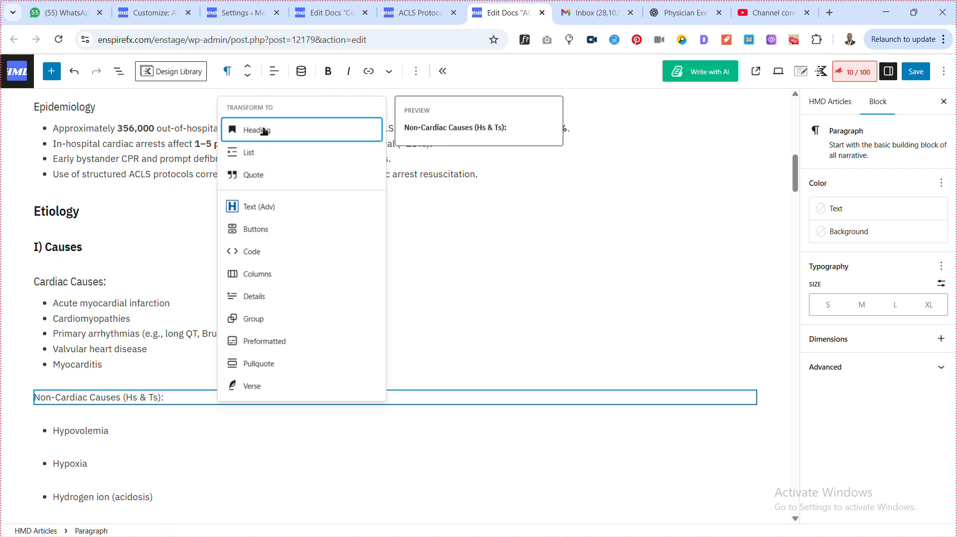
left_click(265, 130)
left_click(275, 71)
left_click(297, 181)
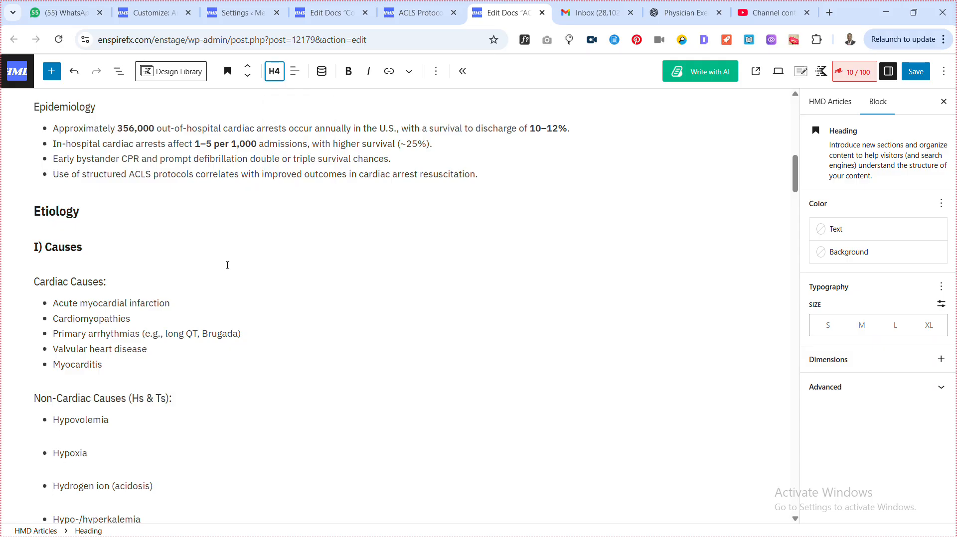
Merge the ten separate bullet items under Non-Cardiac Causes, from Hypovolemia to Trauma, into one continuous compact list.
scroll(92, 410, "down", 5)
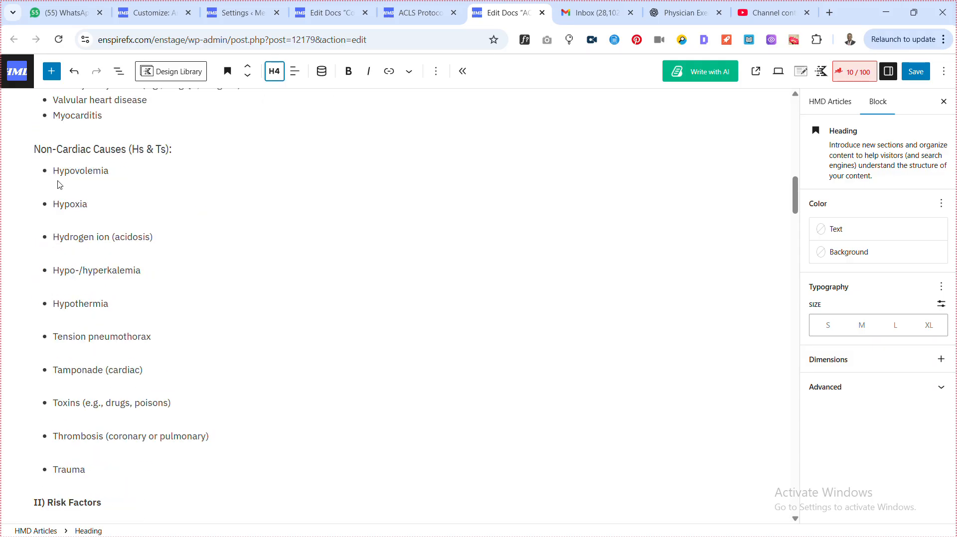
left_click(56, 201)
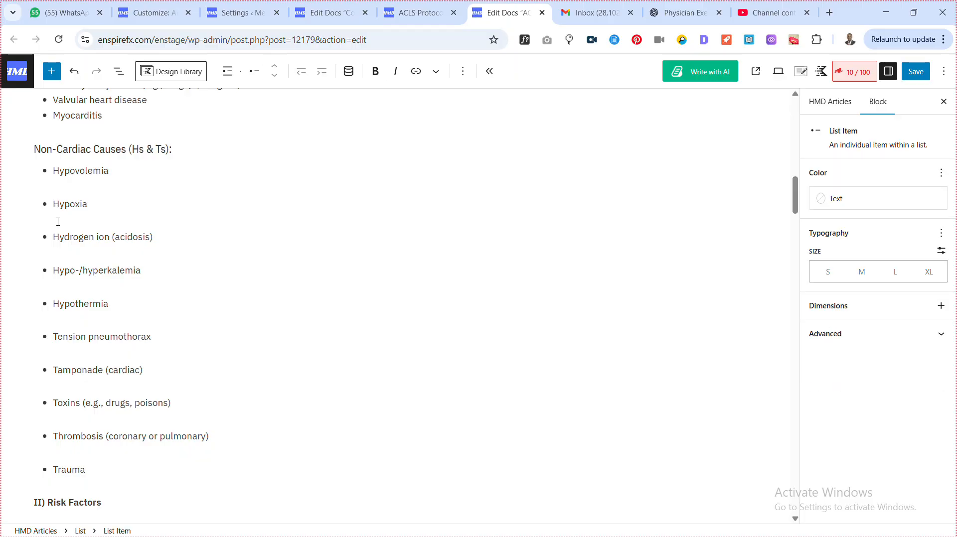
key("BackSpace")
left_click(53, 238)
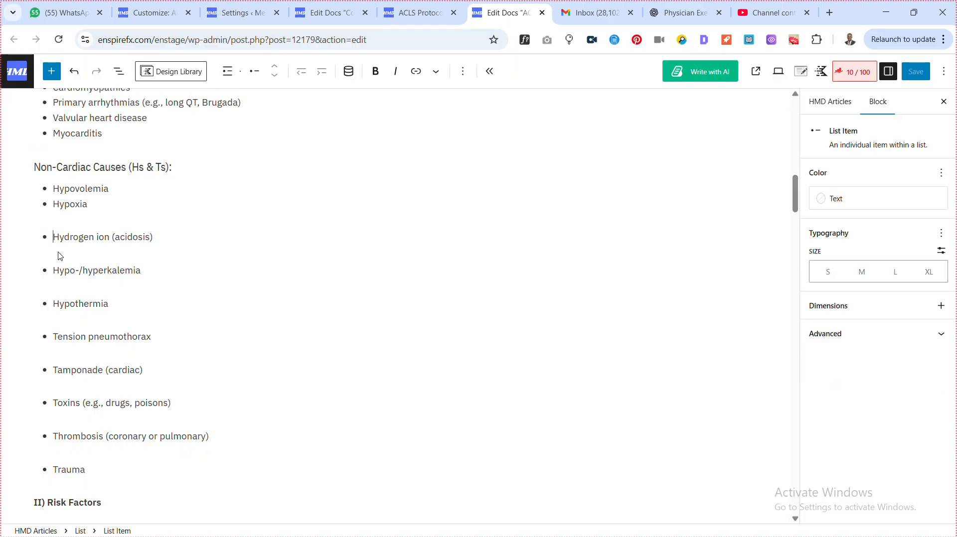
key("BackSpace")
left_click(54, 271)
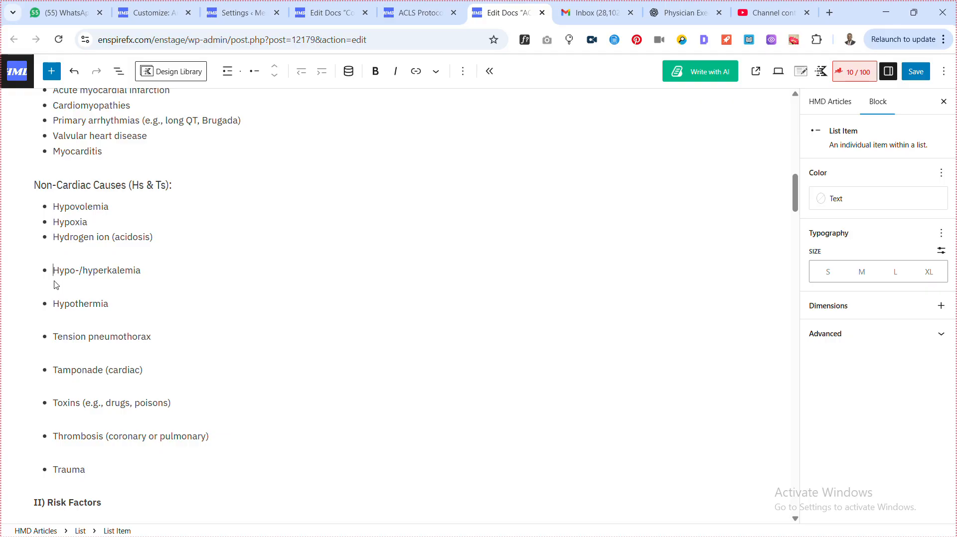
key("BackSpace")
left_click(57, 305)
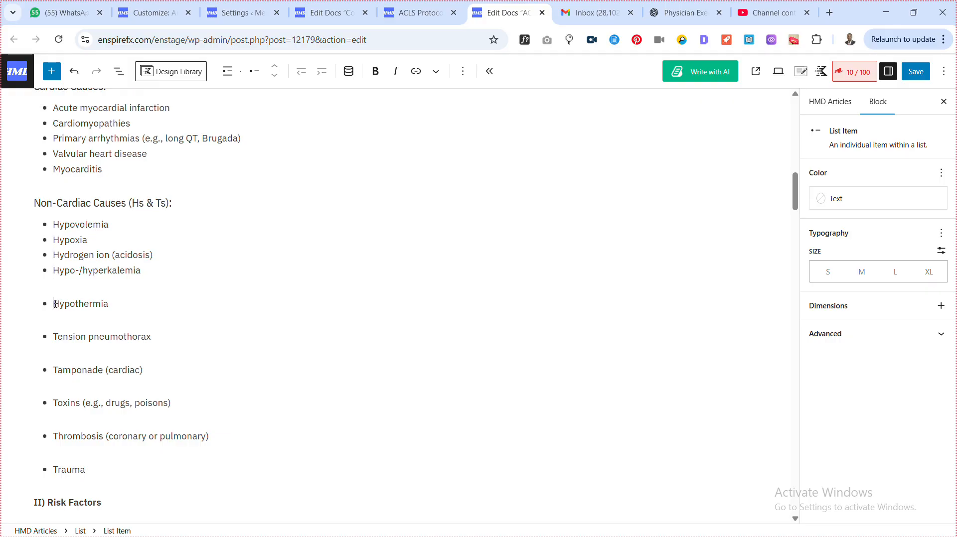
key("BackSpace")
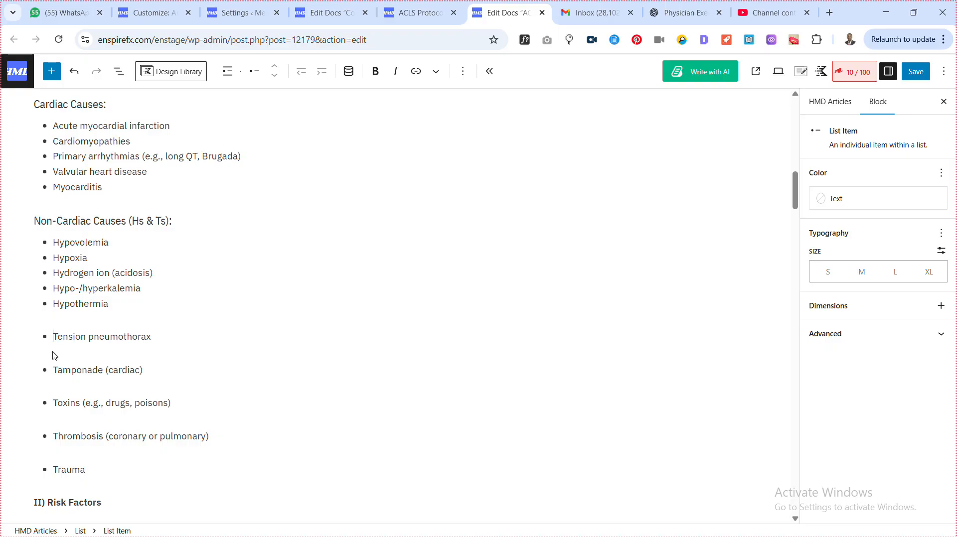
key("BackSpace")
left_click(54, 369)
key("BackSpace")
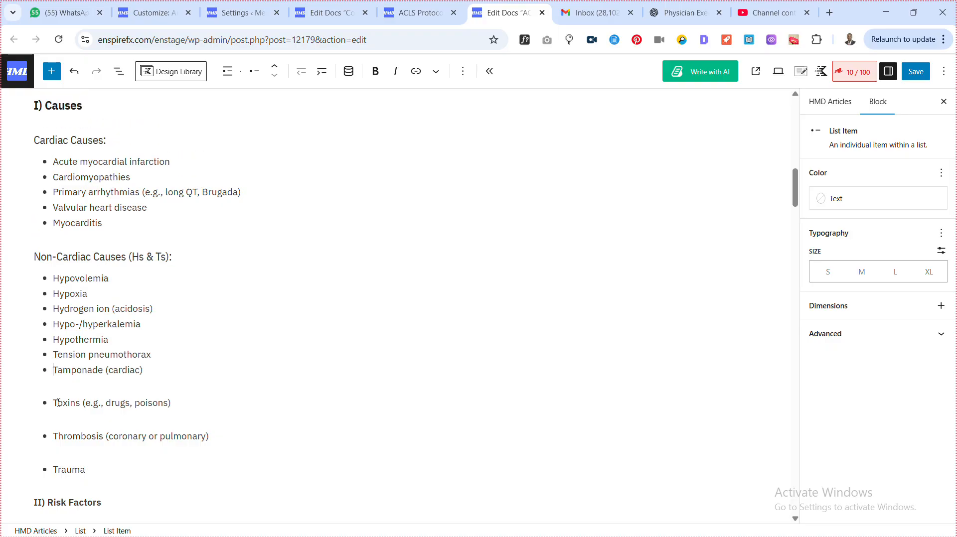
key("BackSpace")
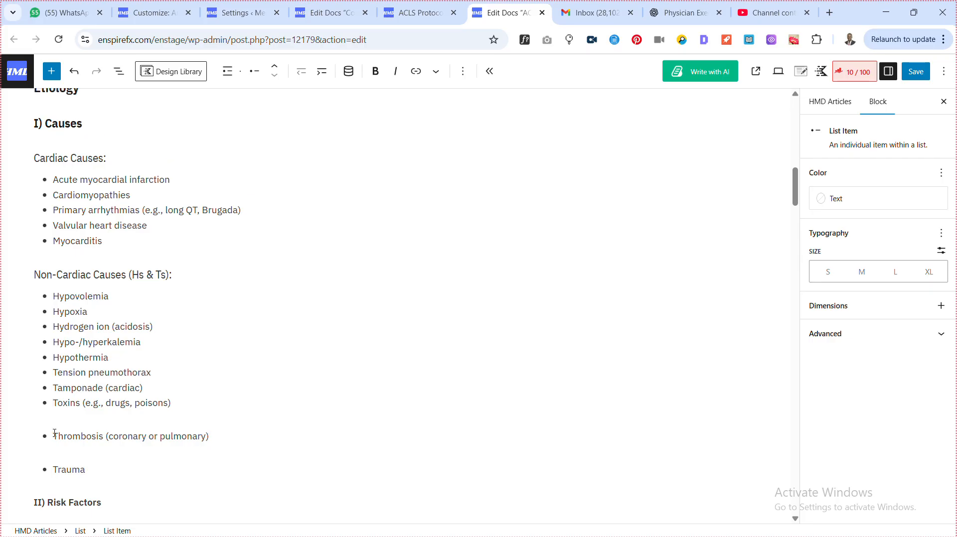
key("BackSpace")
scroll(62, 438, "down", 2)
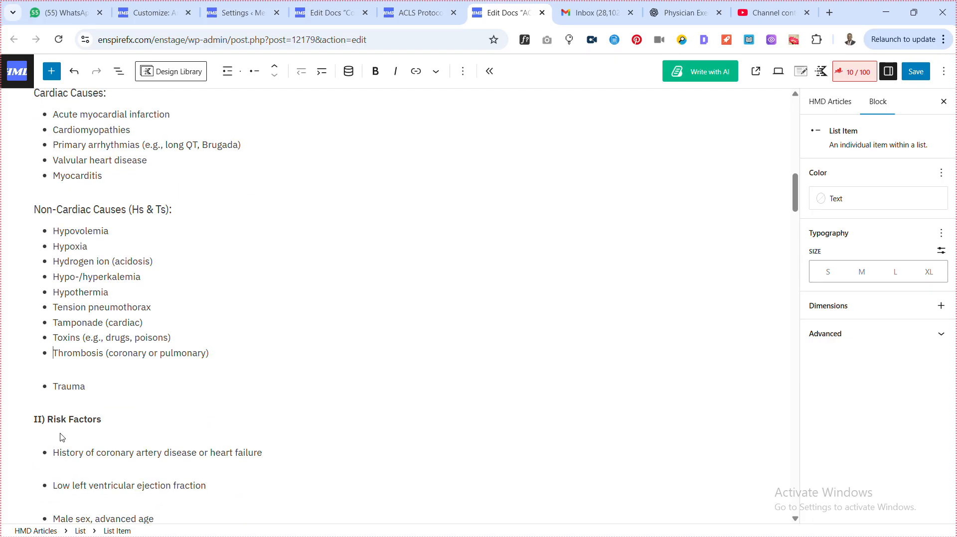
left_click(54, 386)
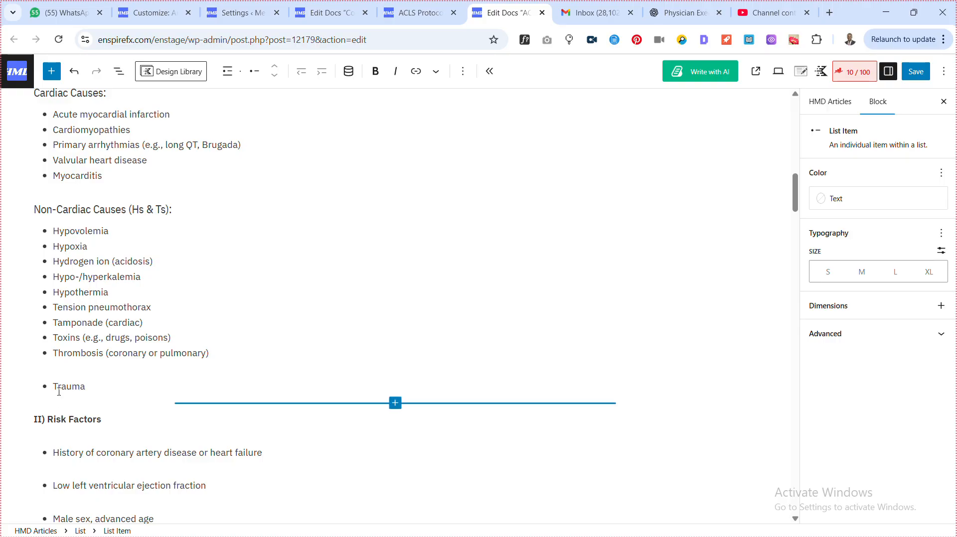
key("BackSpace")
Open the document's block overview and examine the block types from Non-Cardiac Causes down to the II) Risk Factors paragraph.
scroll(111, 324, "down", 2)
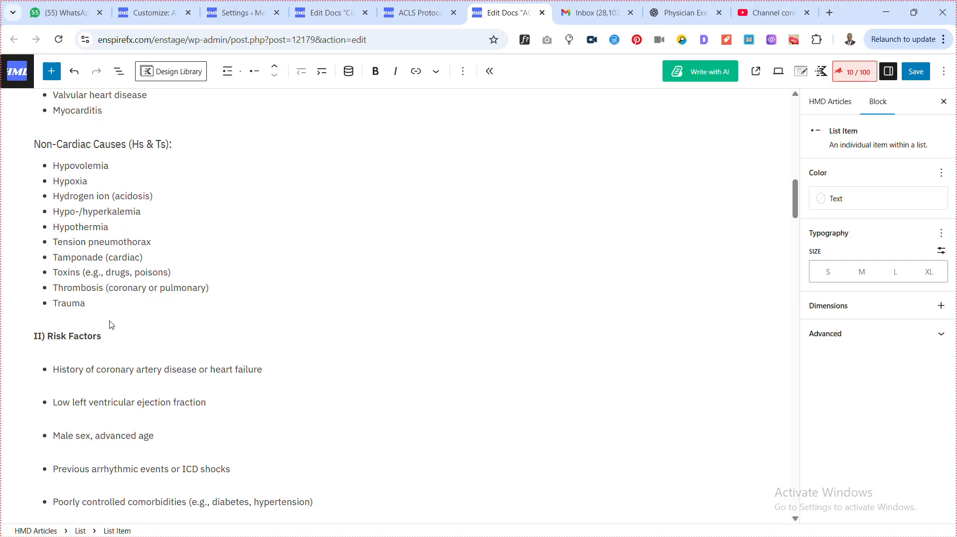
left_click(70, 337)
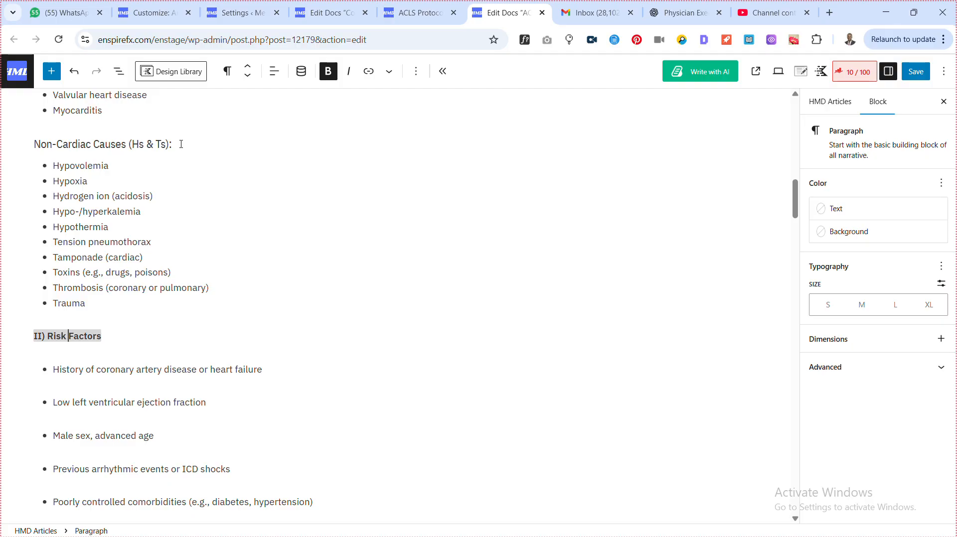
left_click(118, 71)
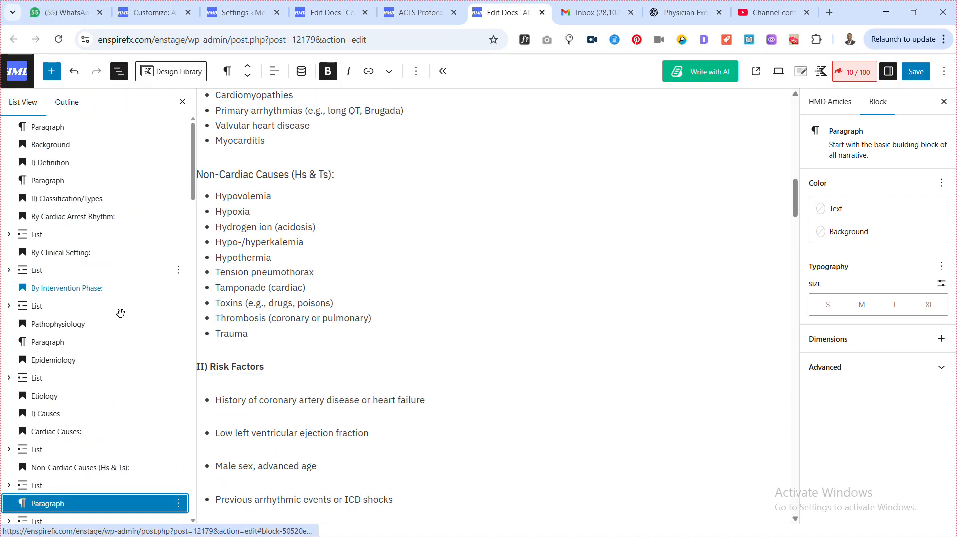
scroll(122, 309, "down", 5)
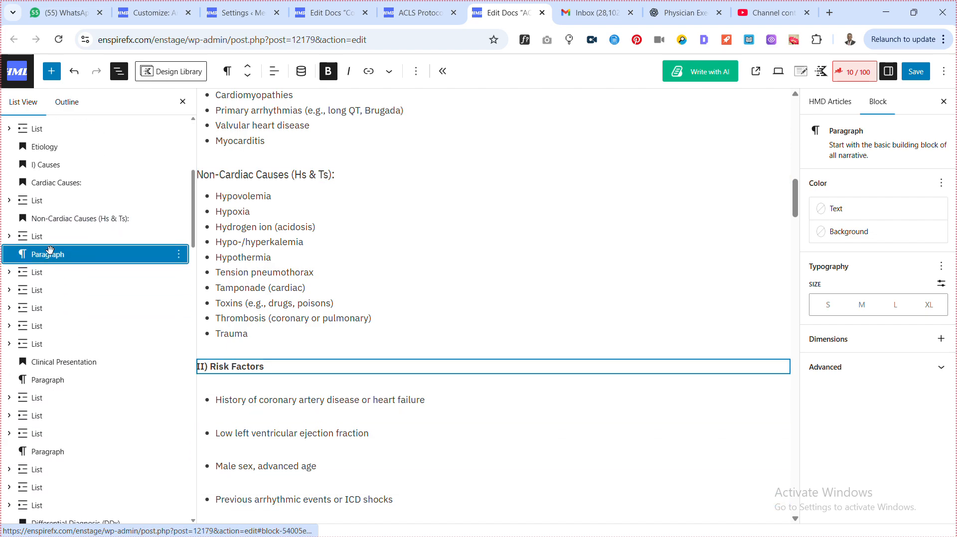
left_click(242, 174)
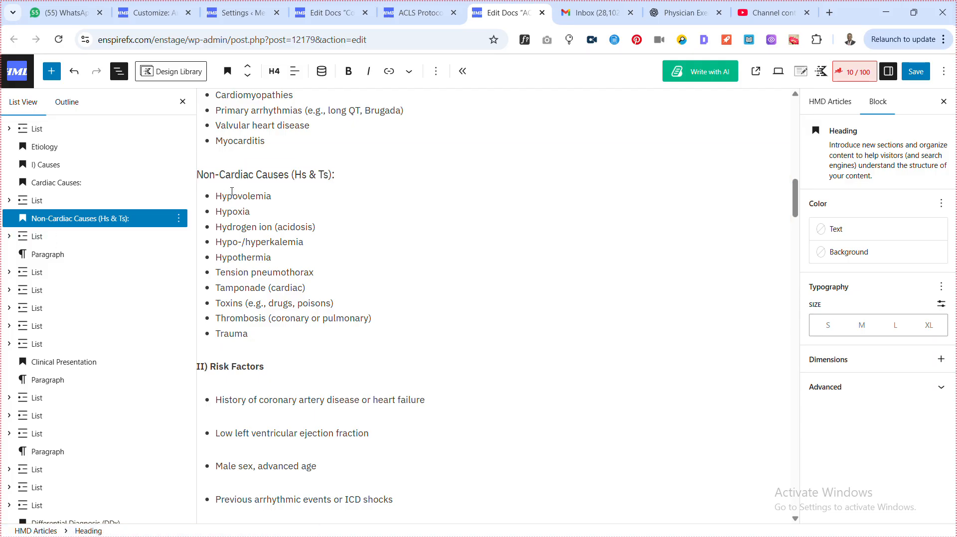
left_click(50, 240)
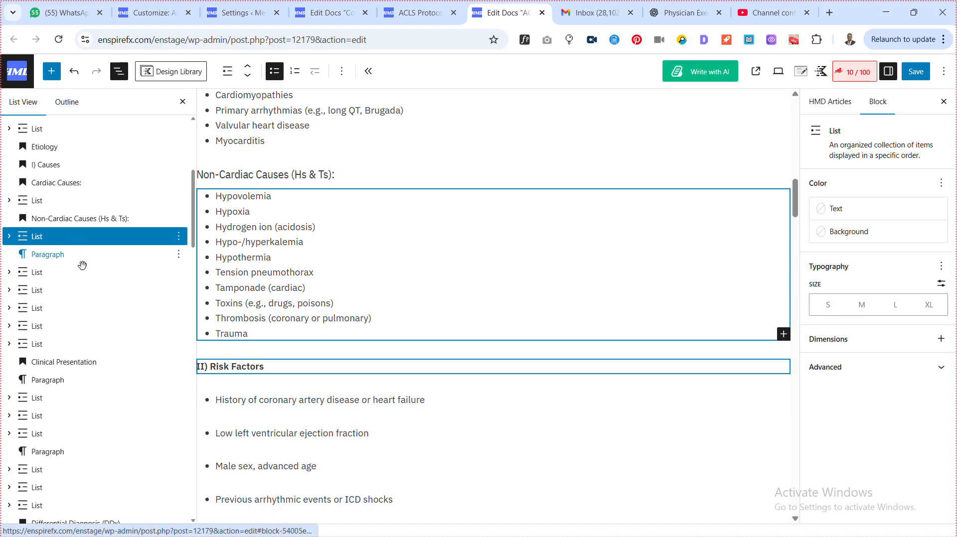
left_click(52, 254)
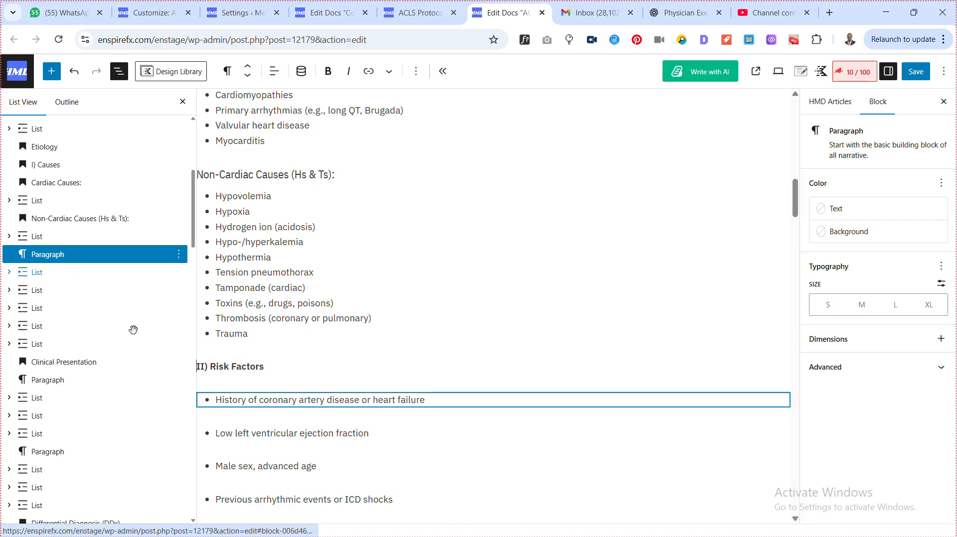
Convert the "II) Risk Factors" paragraph into an H4 heading without bold formatting.
left_click(225, 368)
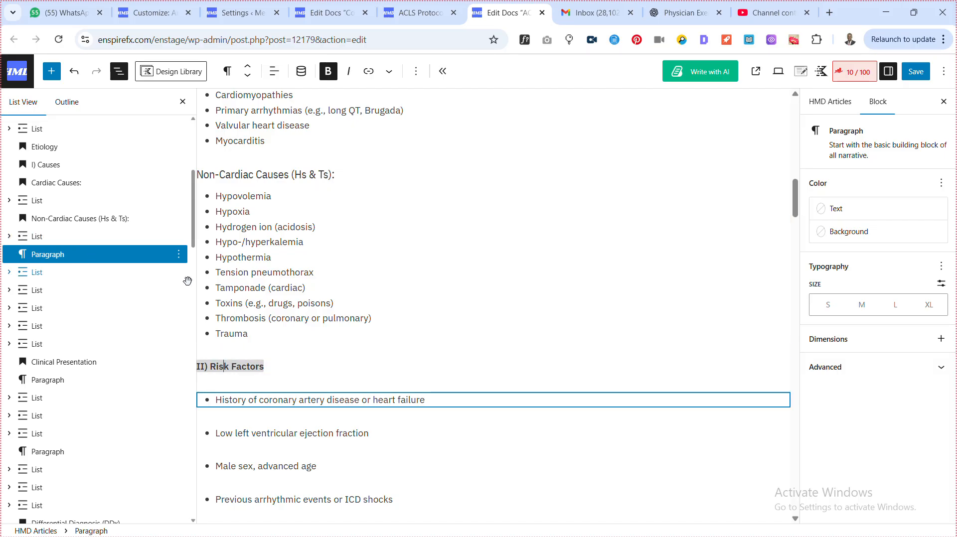
left_click(328, 81)
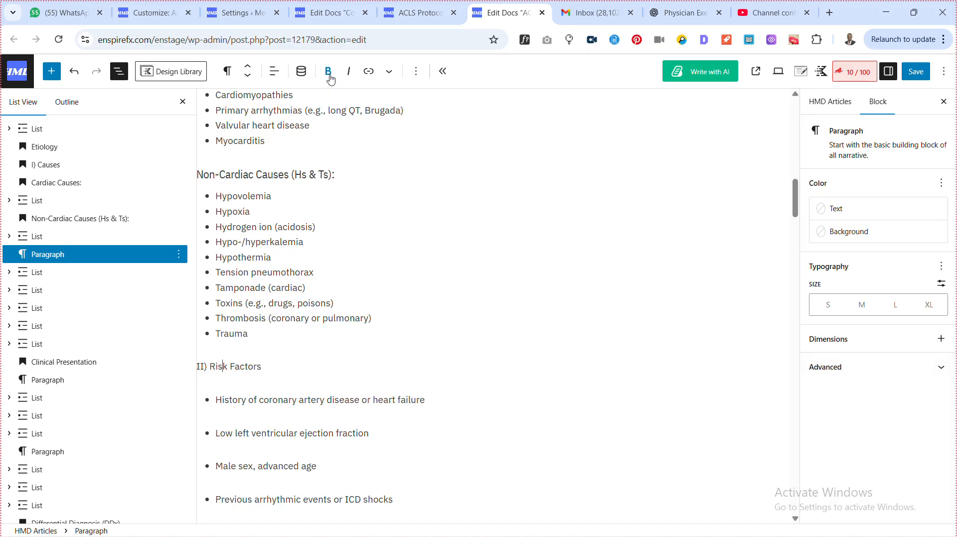
left_click(227, 72)
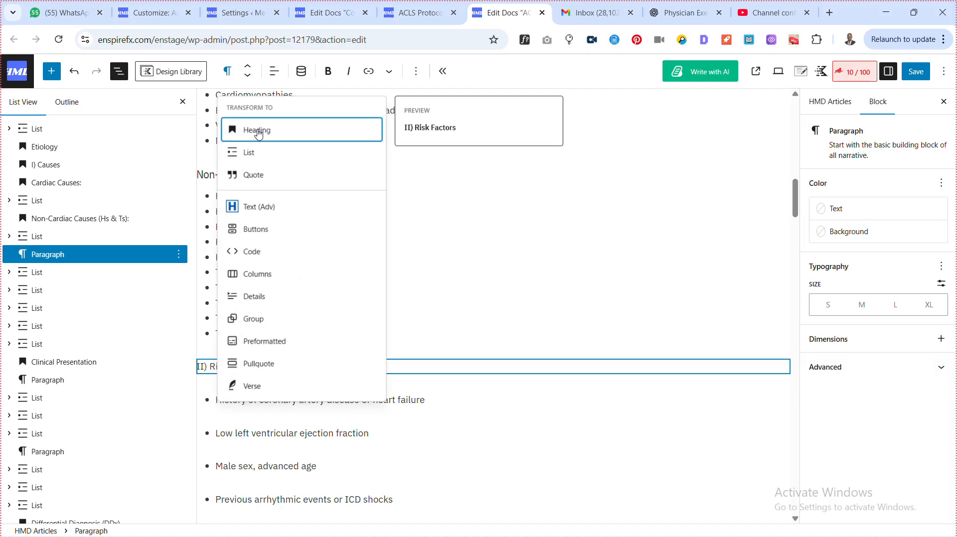
left_click(257, 132)
left_click(274, 71)
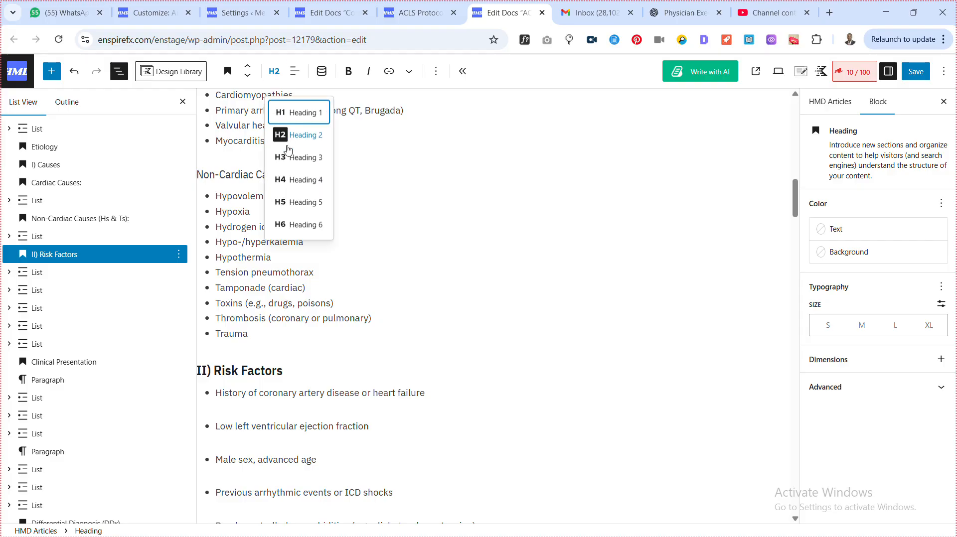
left_click(298, 182)
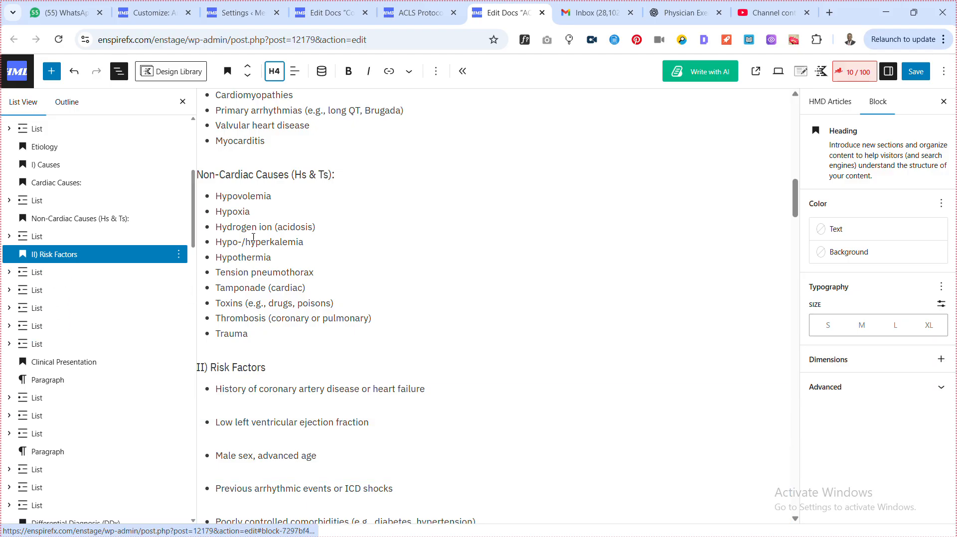
Merge the five separate bullet items under II) Risk Factors, from coronary artery disease history to poorly controlled comorbidities, into one compact list.
scroll(254, 238, "down", 4)
scroll(254, 238, "down", 1)
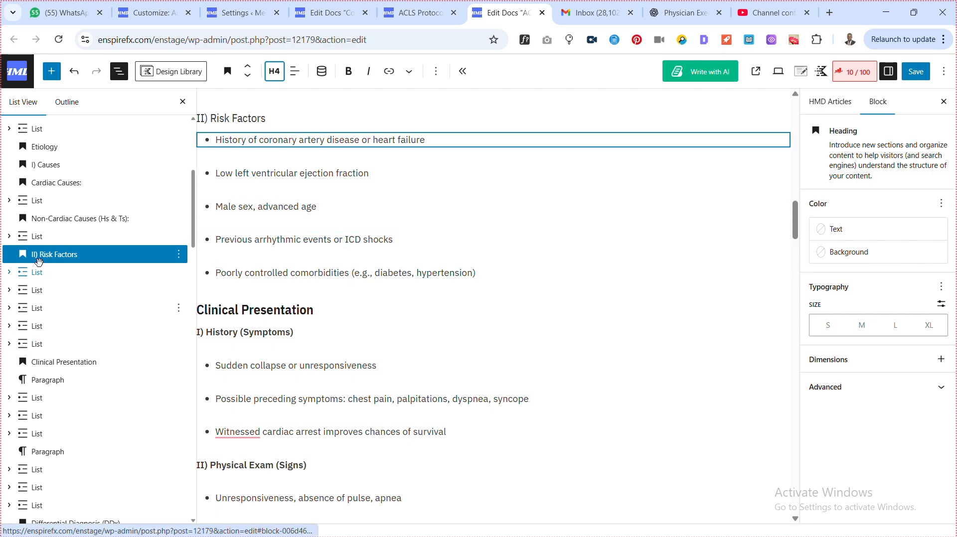
left_click(217, 174)
key("BackSpace")
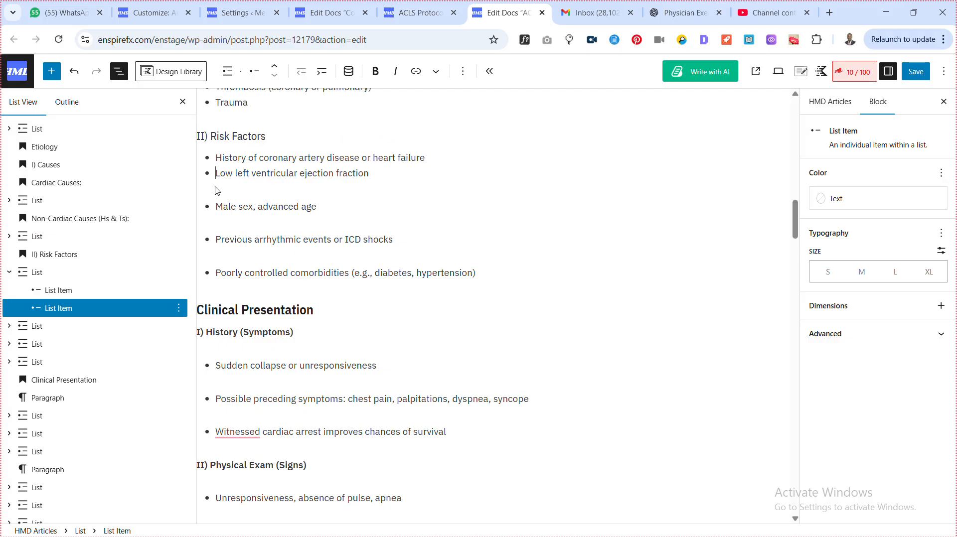
left_click(217, 207)
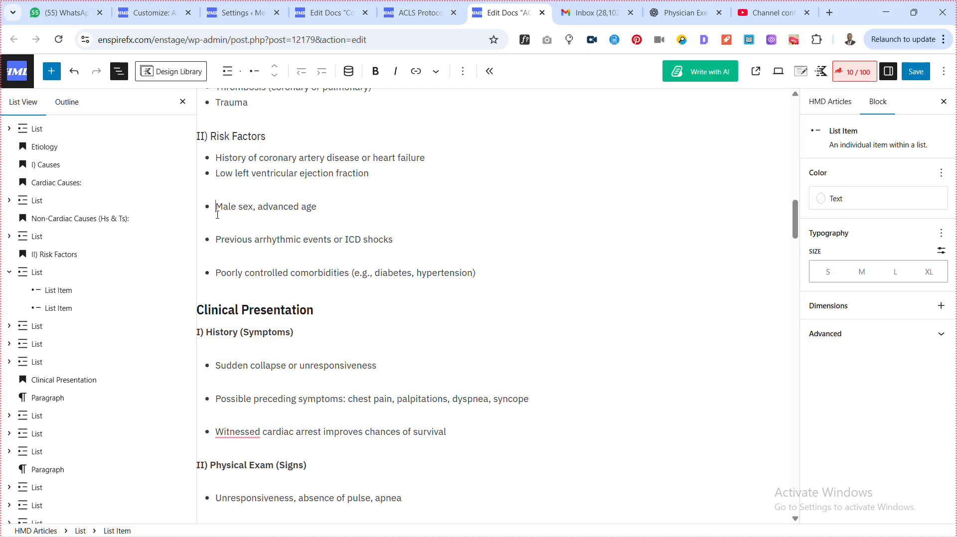
key("BackSpace")
left_click(217, 239)
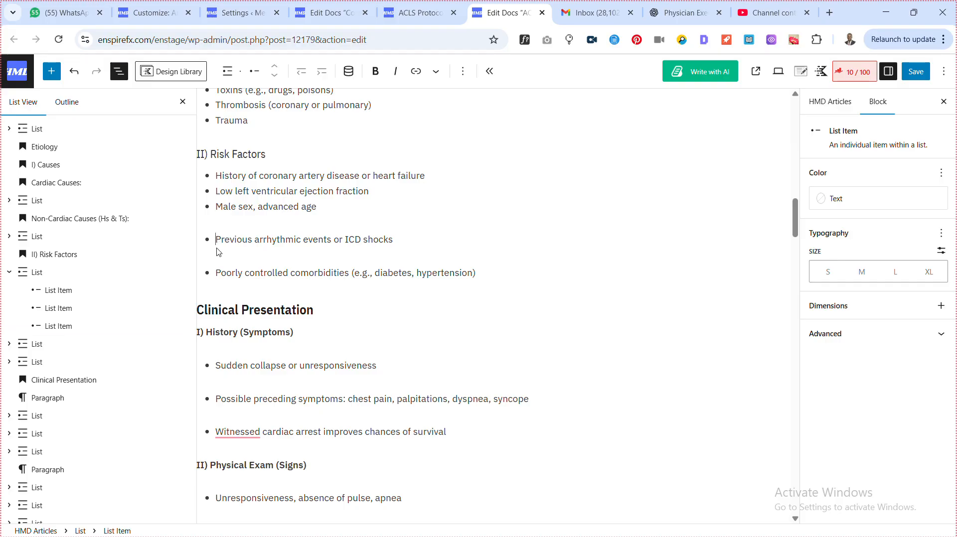
key("BackSpace")
left_click(217, 273)
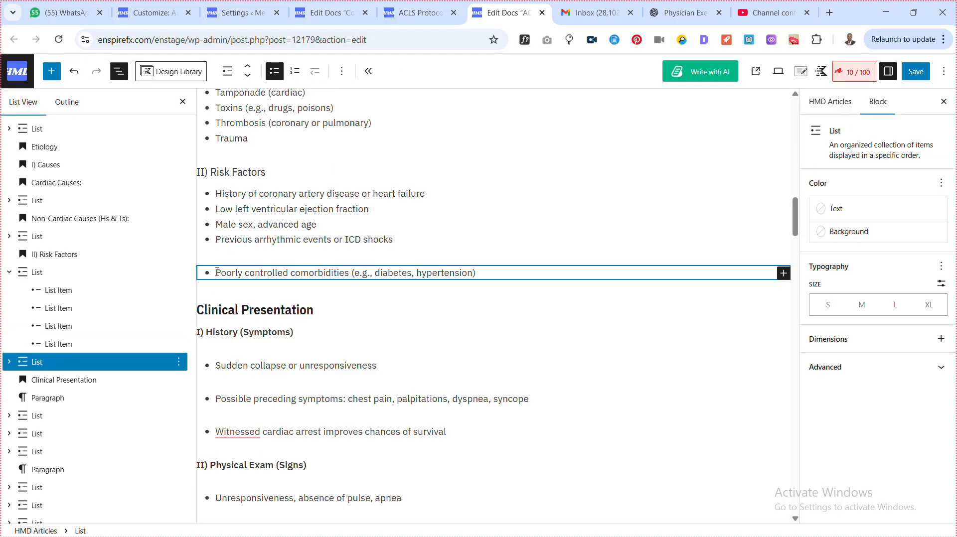
left_click(215, 278)
key("BackSpace")
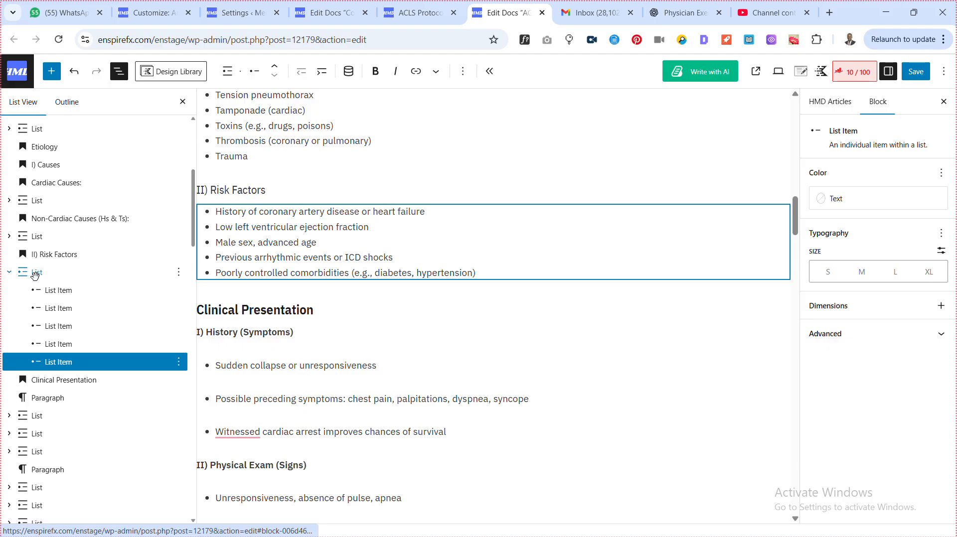
Remove the bold formatting from the "Clinical Presentation" heading.
scroll(285, 239, "down", 2)
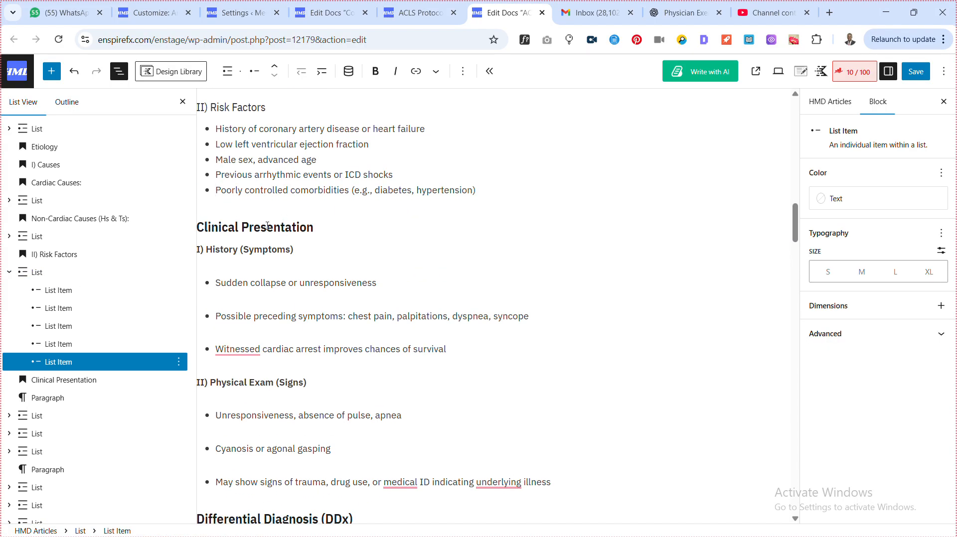
triple_click(267, 226)
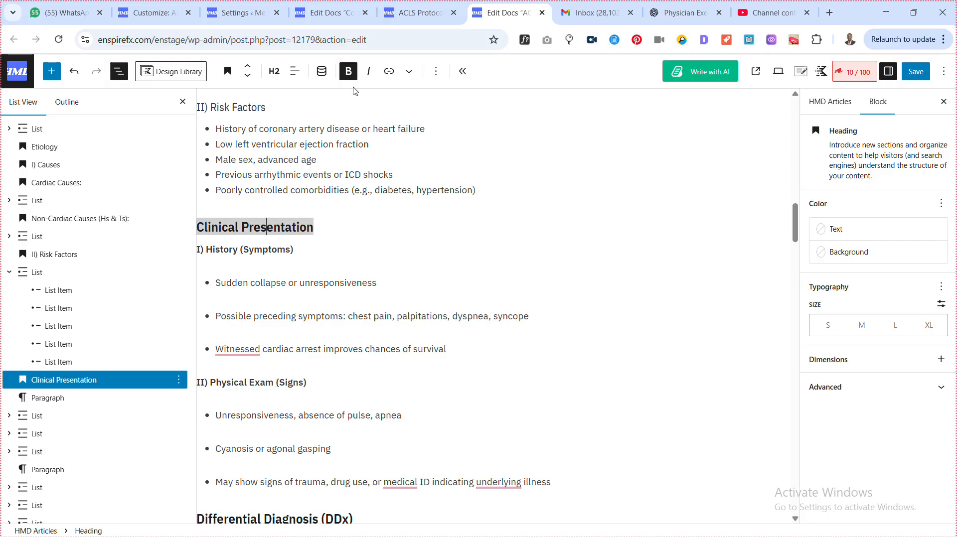
left_click(349, 70)
Convert the "I) History (Symptoms)" paragraph into an H3 heading without bold formatting.
triple_click(229, 250)
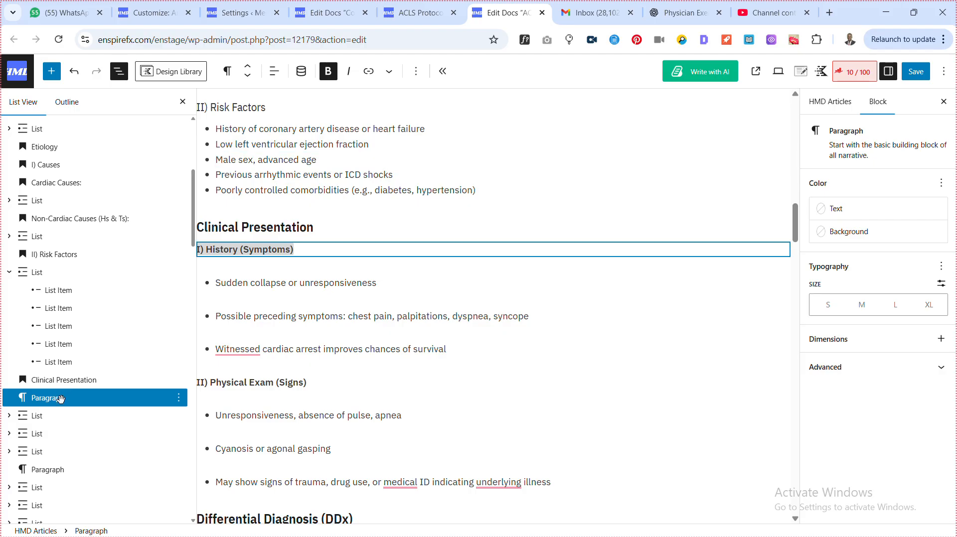
left_click(328, 72)
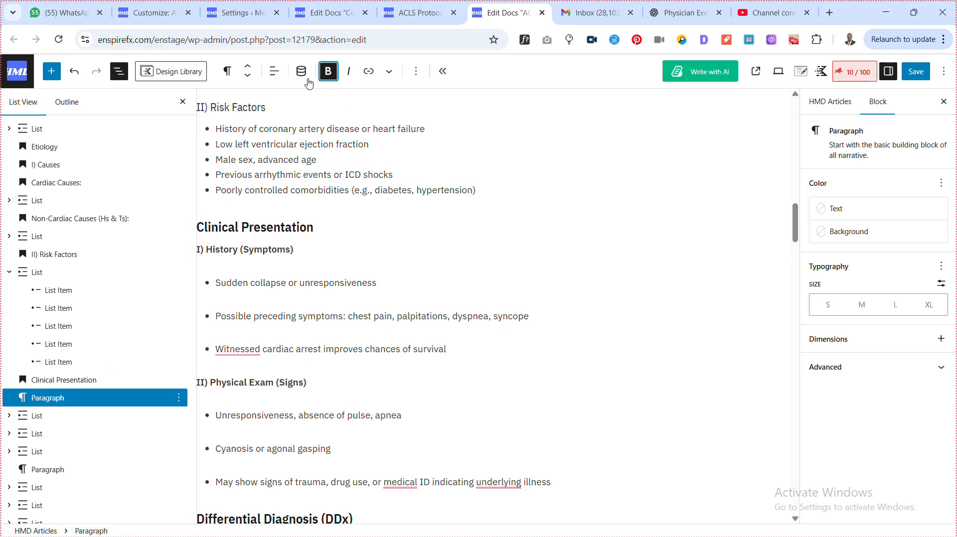
left_click(227, 71)
left_click(252, 132)
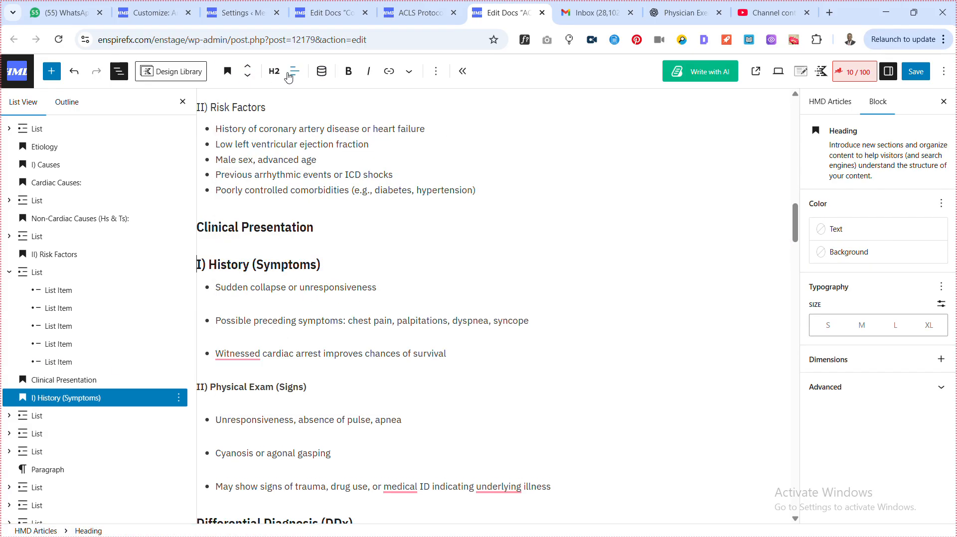
left_click(274, 71)
left_click(314, 158)
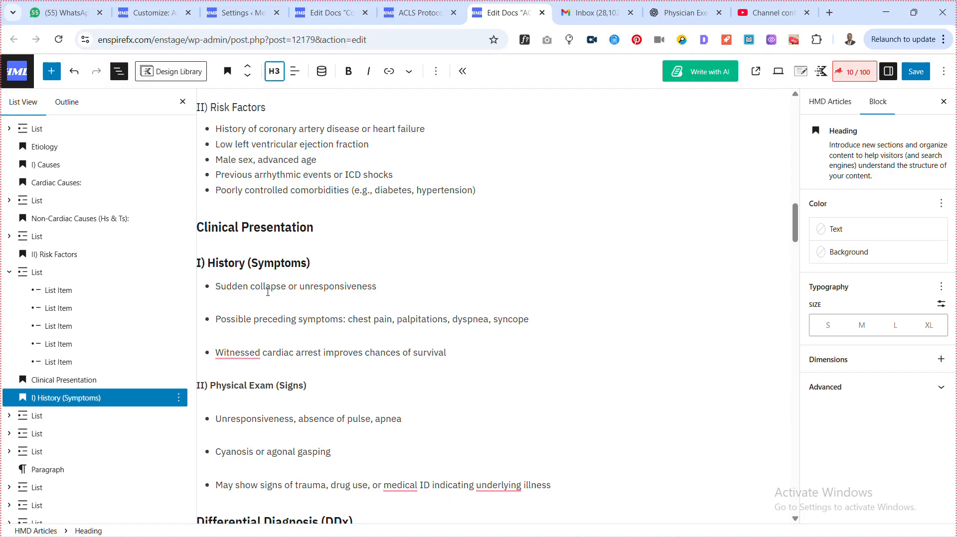
Merge the three separate bullet items under I) History (Symptoms) into one compact list.
left_click(218, 316)
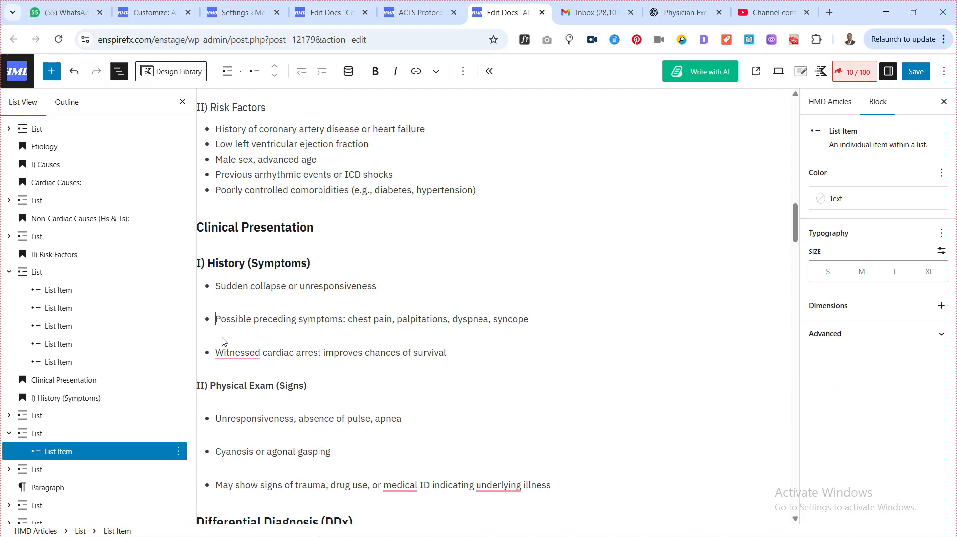
key("BackSpace")
left_click(217, 354)
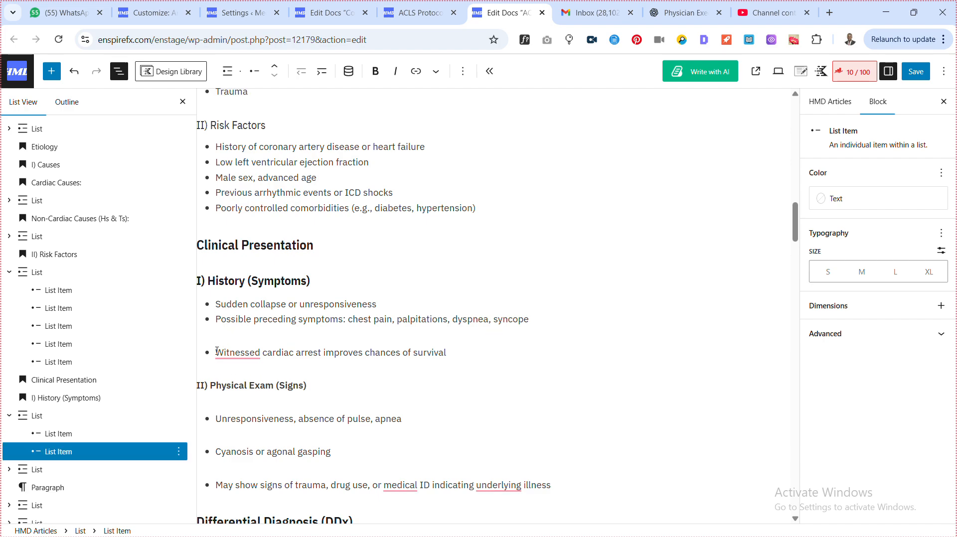
key("BackSpace")
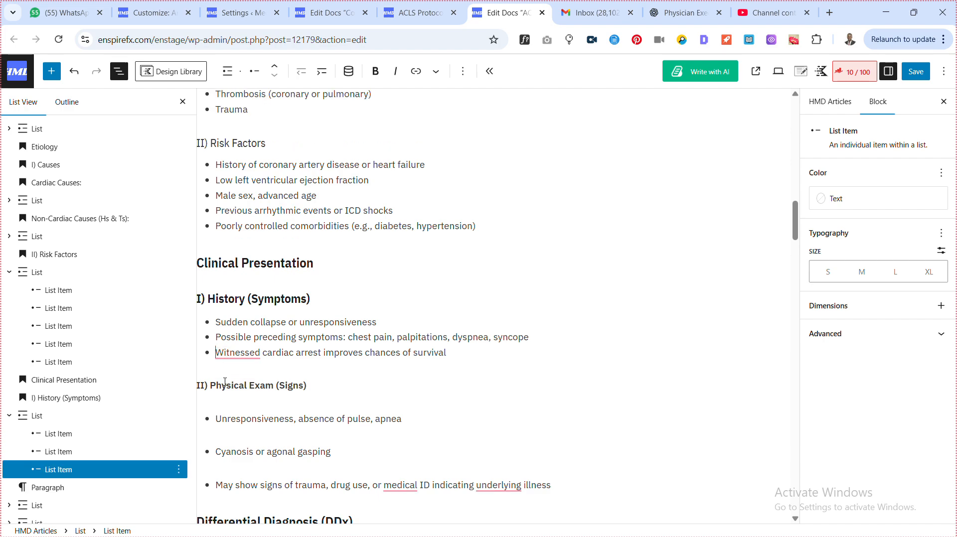
Convert the "II) Physical Exam (Signs)" paragraph into an H3 heading without bold formatting.
triple_click(226, 382)
left_click(328, 71)
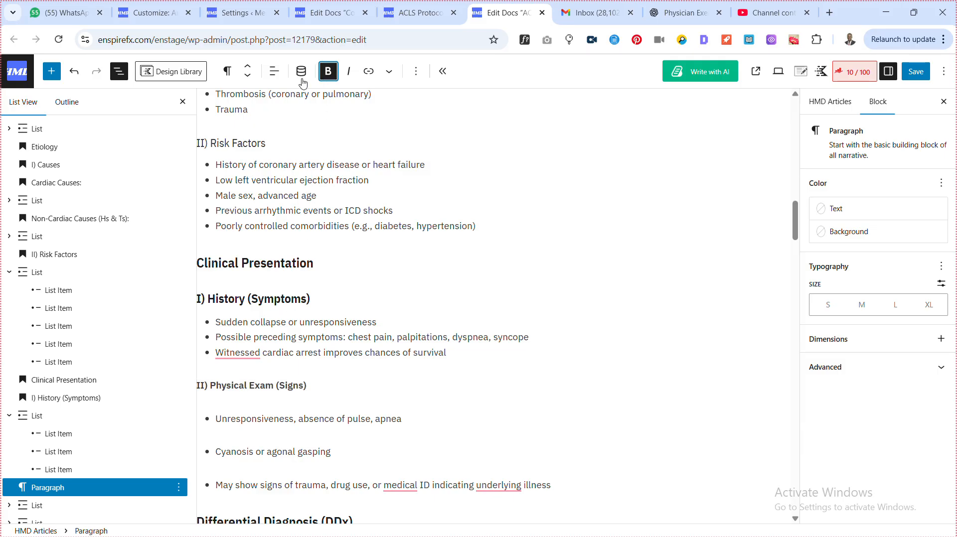
left_click(230, 72)
left_click(256, 130)
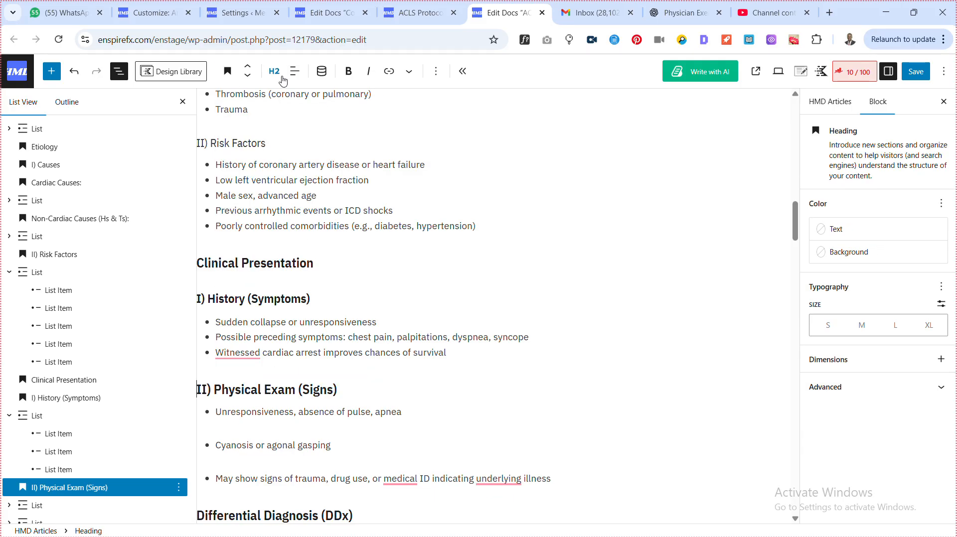
left_click(274, 71)
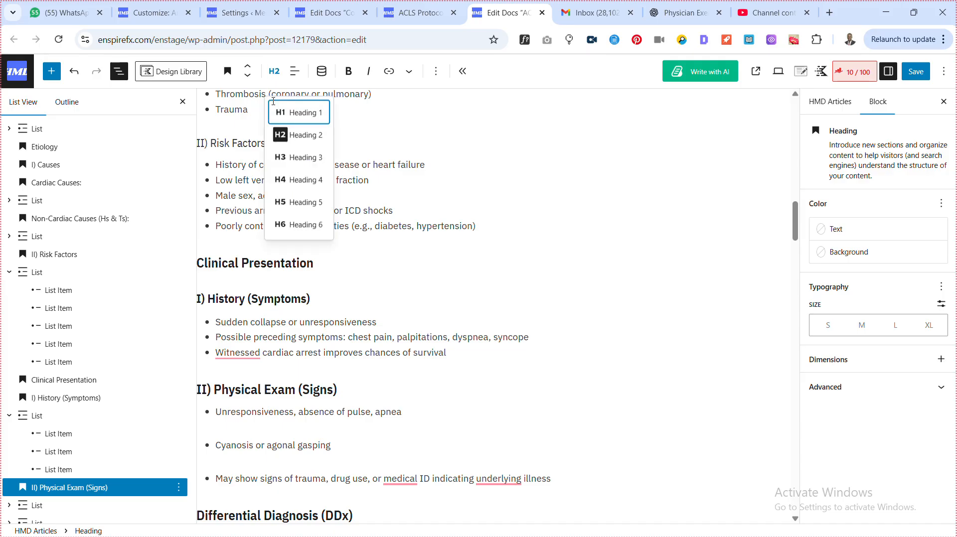
left_click(298, 159)
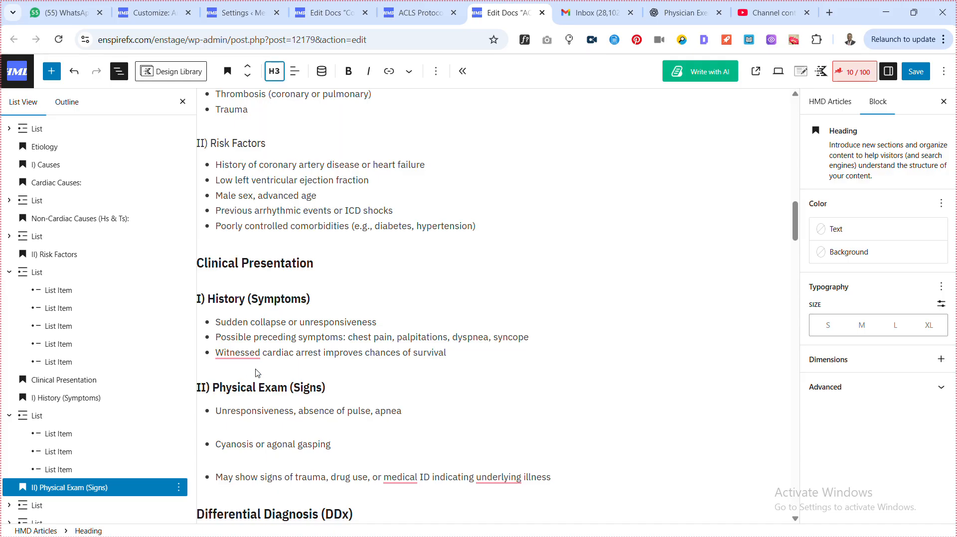
Merge the three separate bullet items under II) Physical Exam (Signs) into one compact list.
scroll(257, 374, "down", 3)
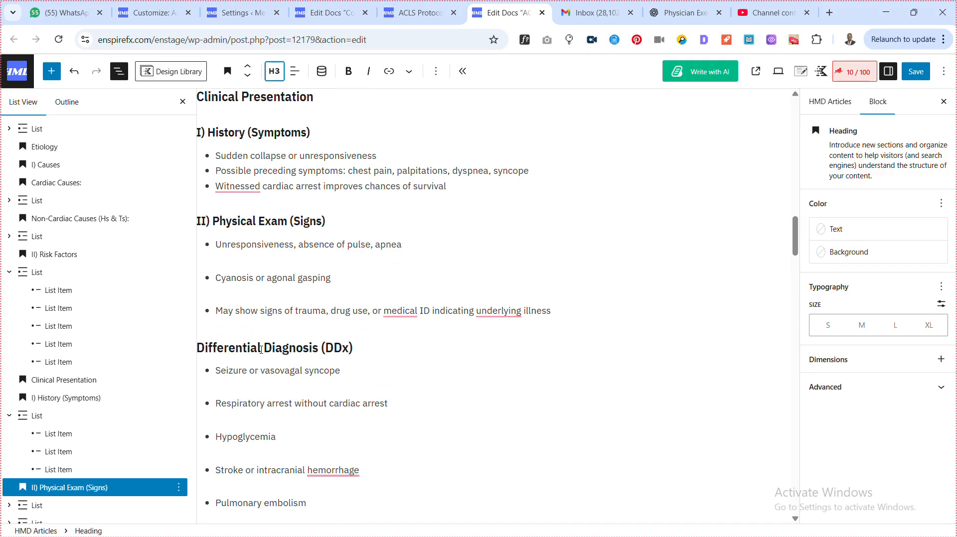
left_click(218, 279)
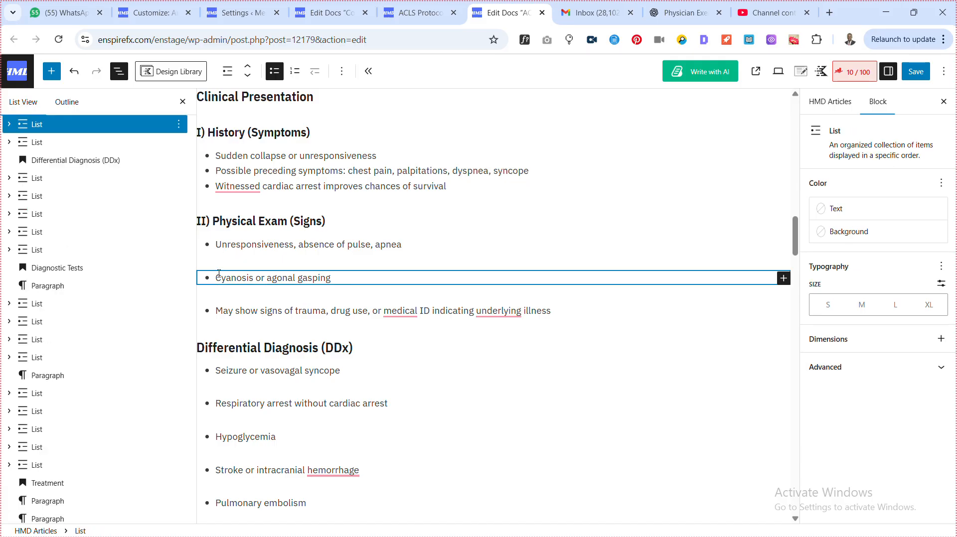
left_click(219, 282)
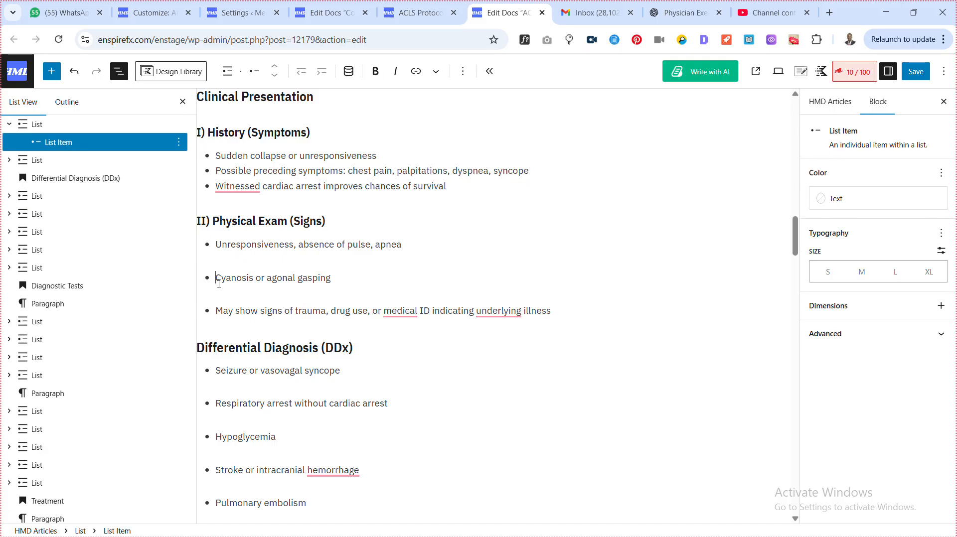
left_click(217, 312)
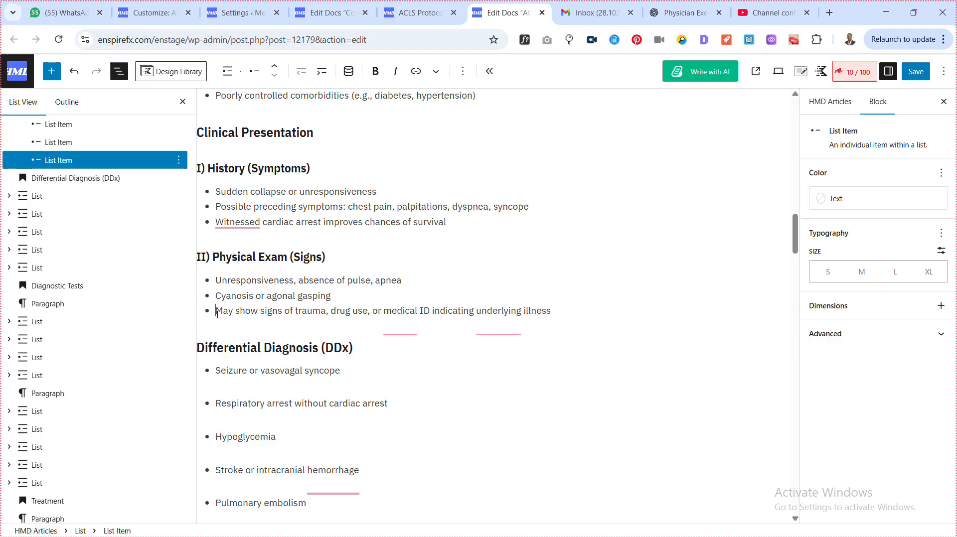
Merge the five separate bullet items under Differential Diagnosis (DDx), from Seizure or vasovagal syncope to Pulmonary embolism, into one compact list.
left_click(228, 348)
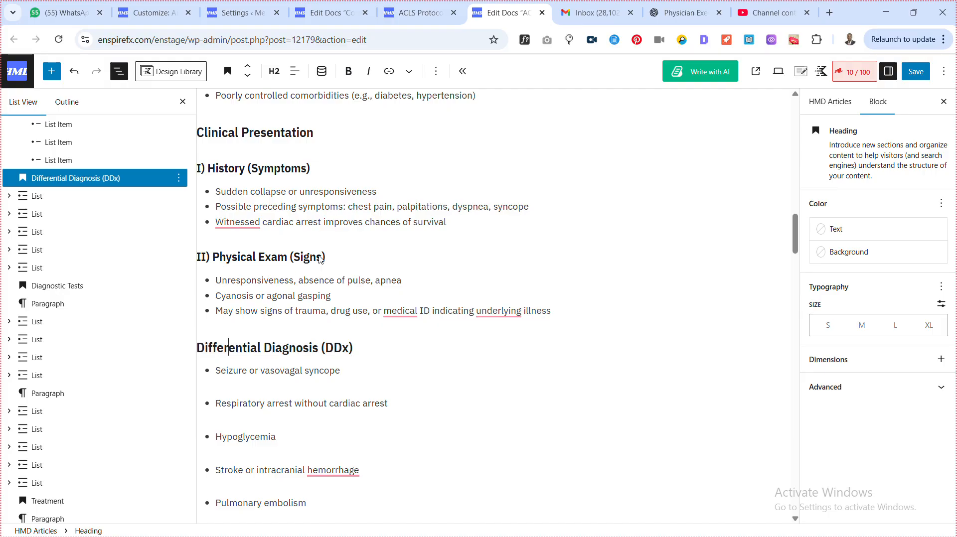
scroll(234, 307, "down", 2)
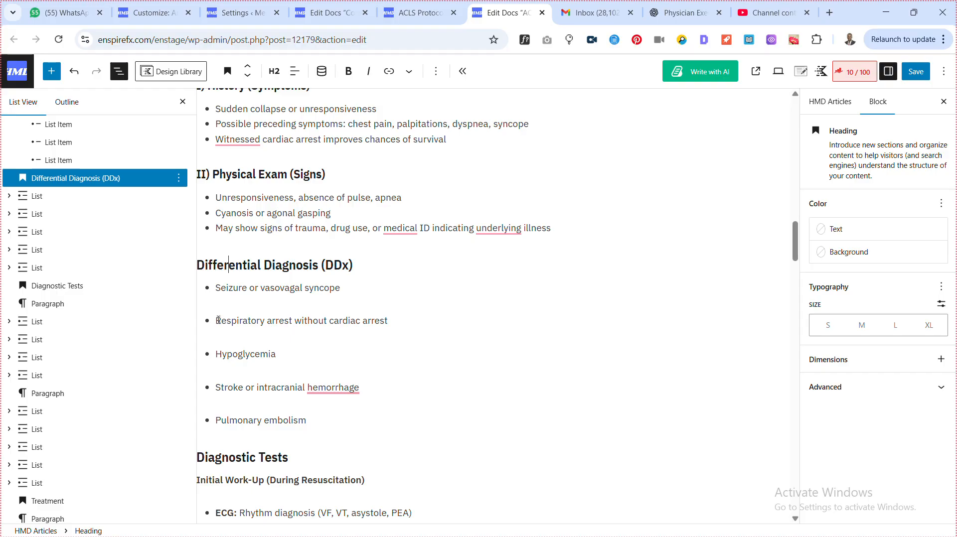
left_click(218, 321)
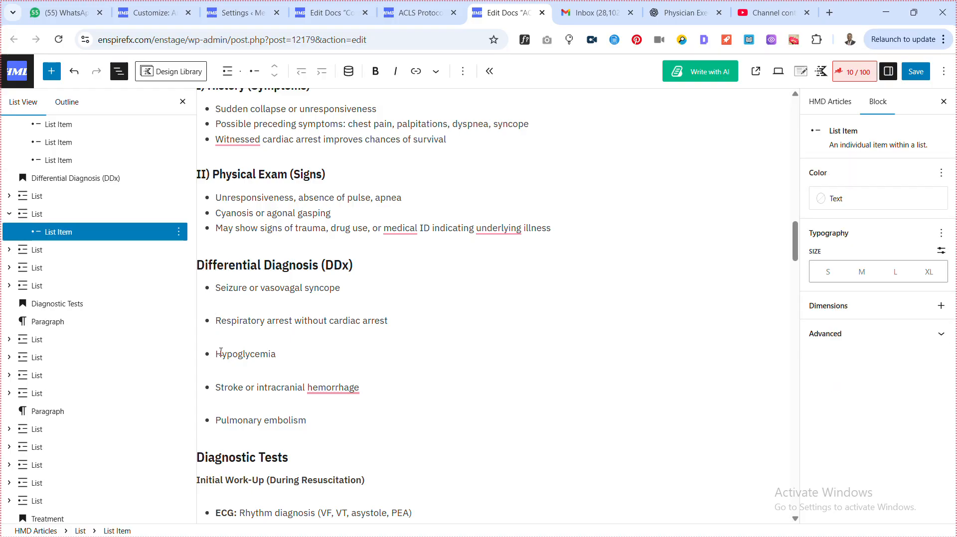
key("BackSpace")
left_click(218, 375)
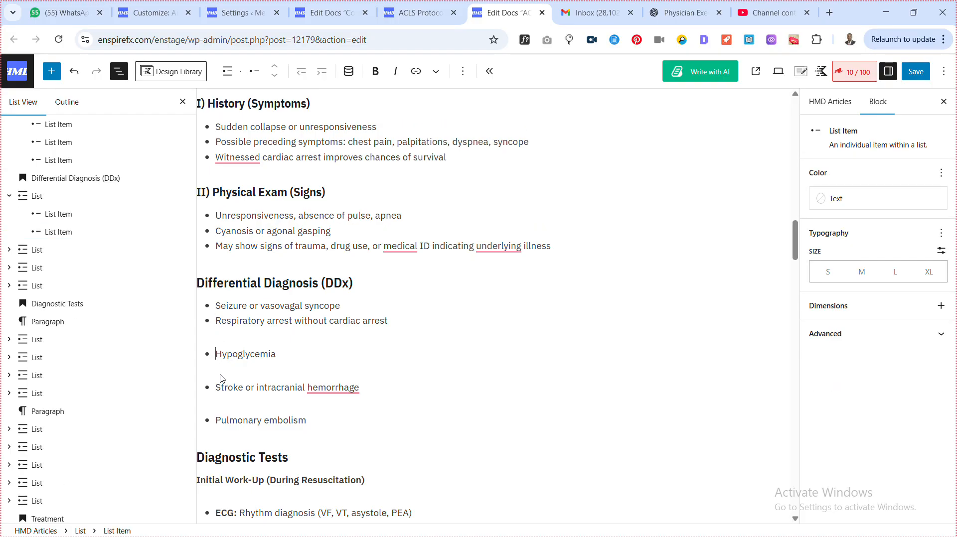
key("BackSpace")
left_click(217, 394)
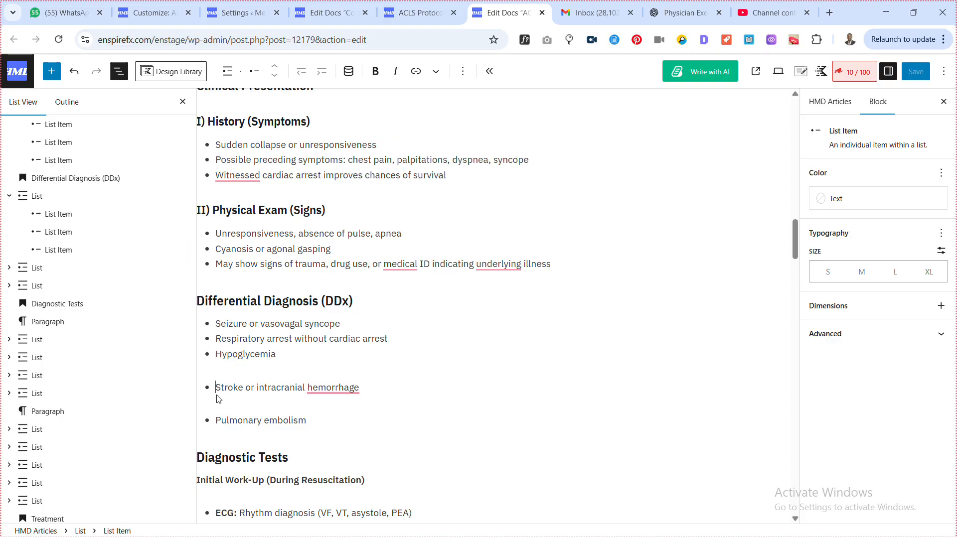
key("BackSpace")
left_click(218, 419)
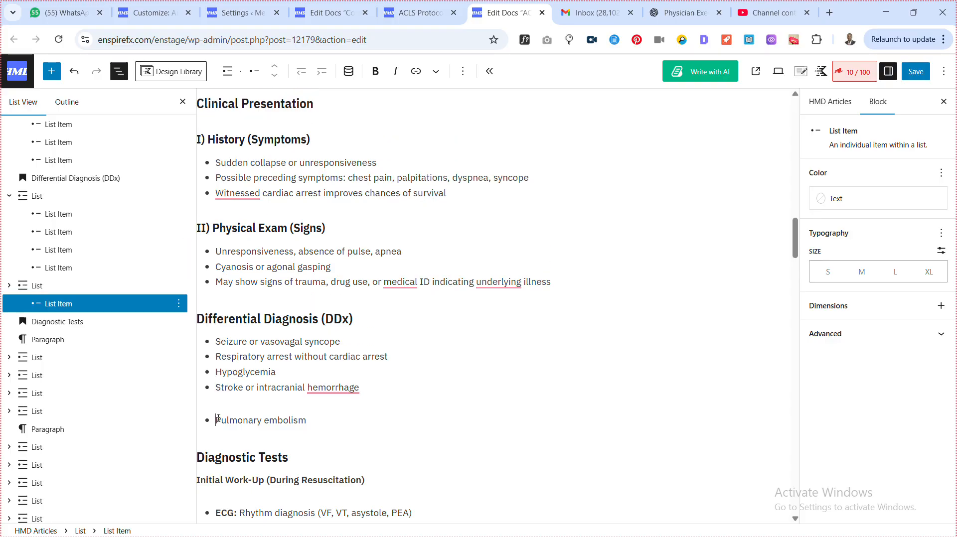
key("BackSpace")
Unbold the "Diagnostic Tests" heading and convert the "Initial Work-Up (During Resuscitation)" paragraph below it into an H3 heading without bold formatting.
scroll(288, 383, "down", 5)
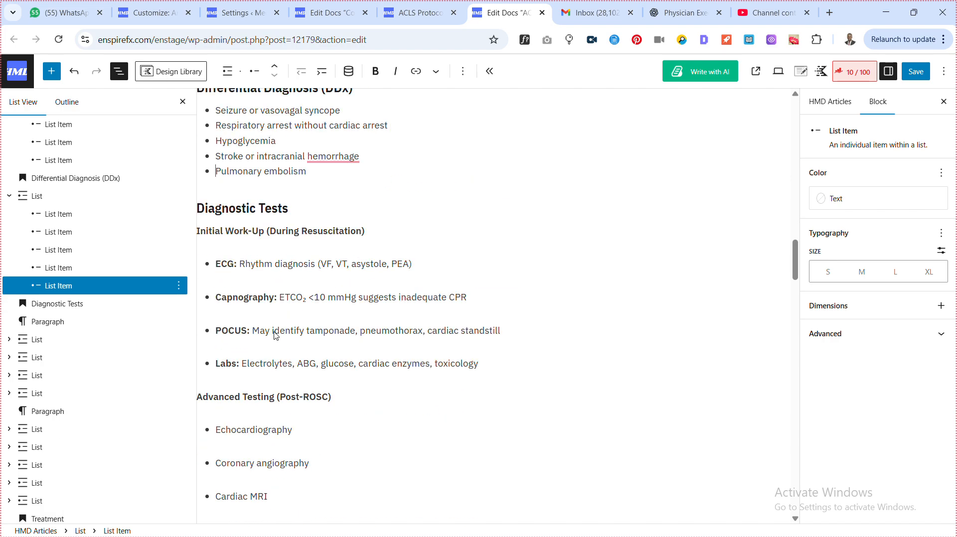
left_click(243, 212)
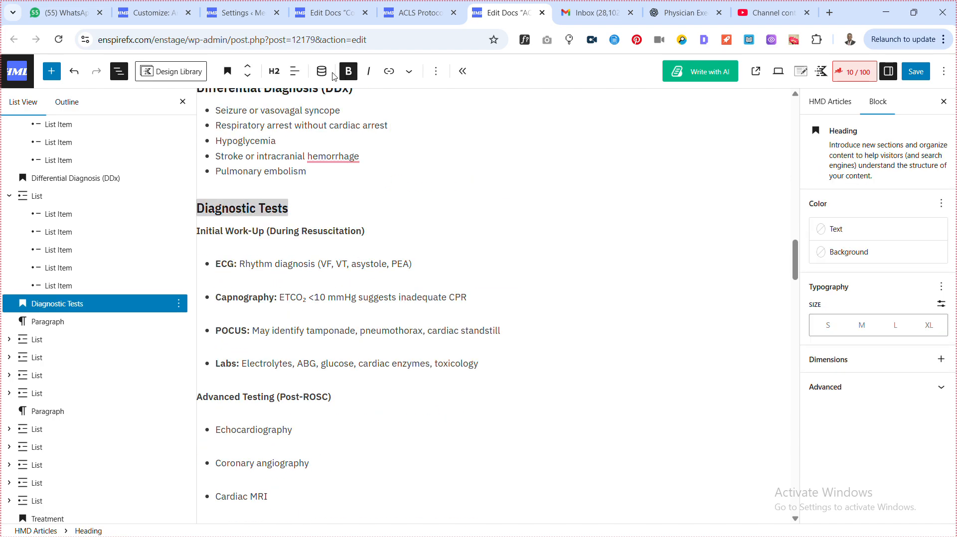
left_click(227, 233)
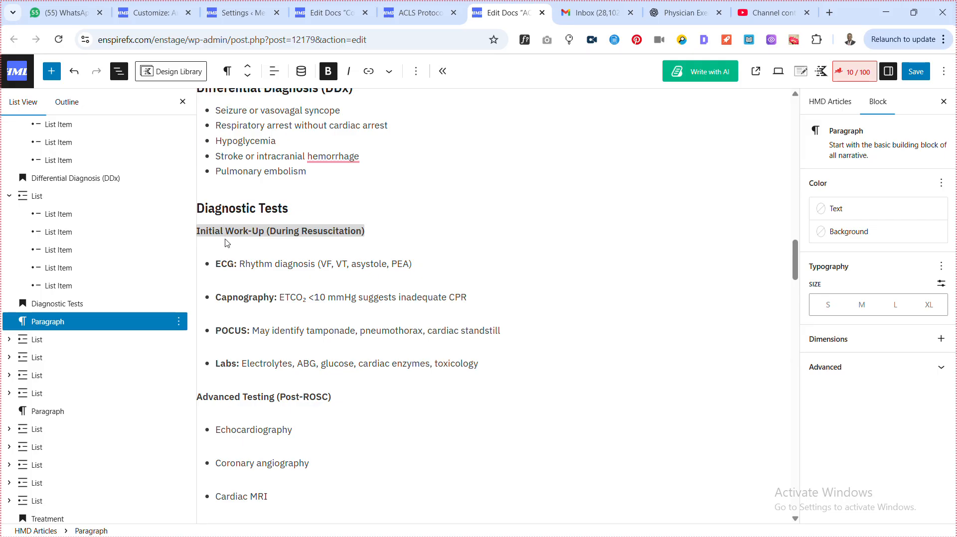
left_click(328, 71)
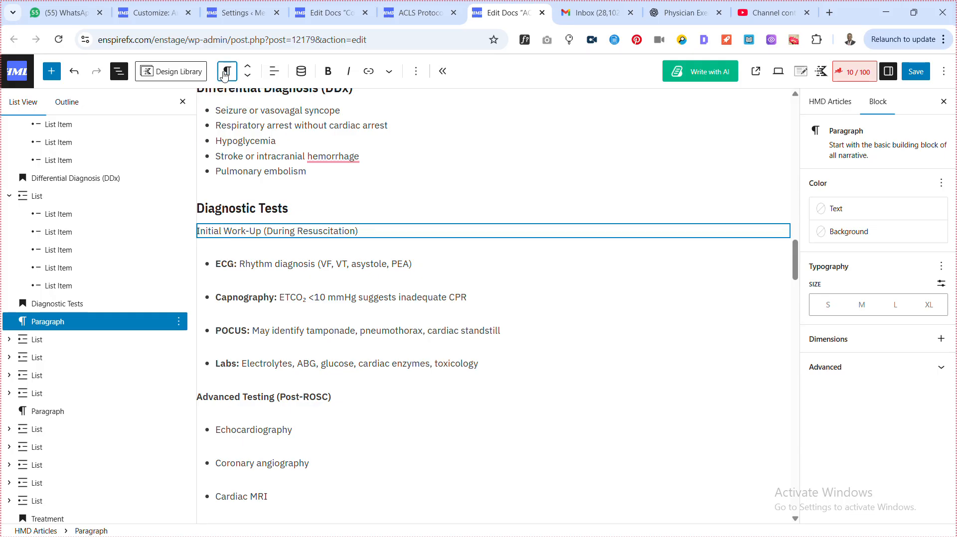
left_click(227, 71)
left_click(253, 131)
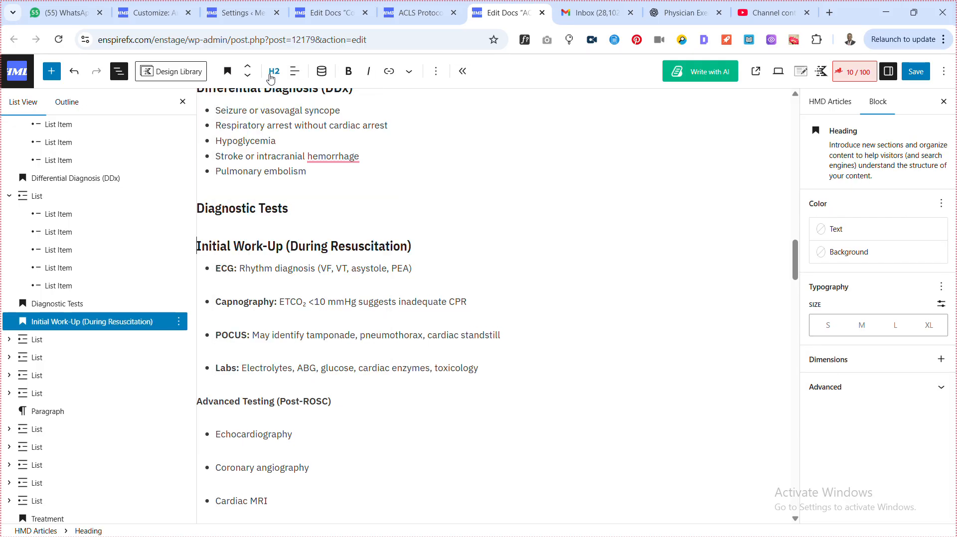
left_click(274, 71)
left_click(293, 157)
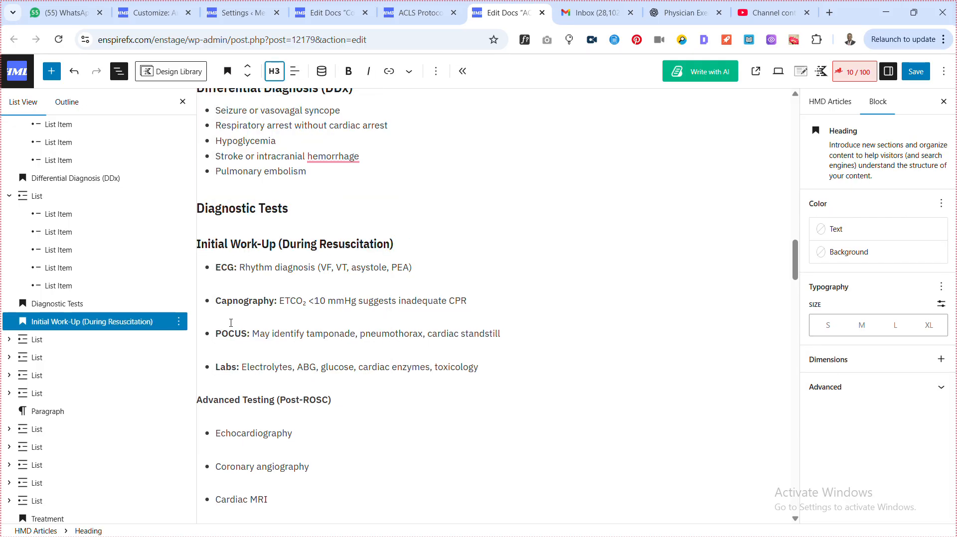
Merge the four separate bullet items under Initial Work-Up (During Resuscitation), from ECG to Labs, into one compact list.
left_click(221, 306)
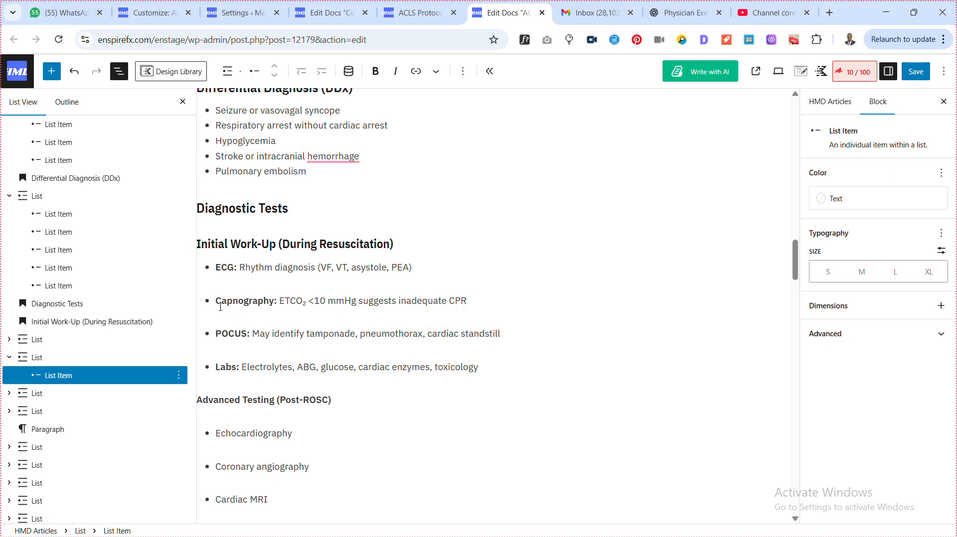
key("BackSpace")
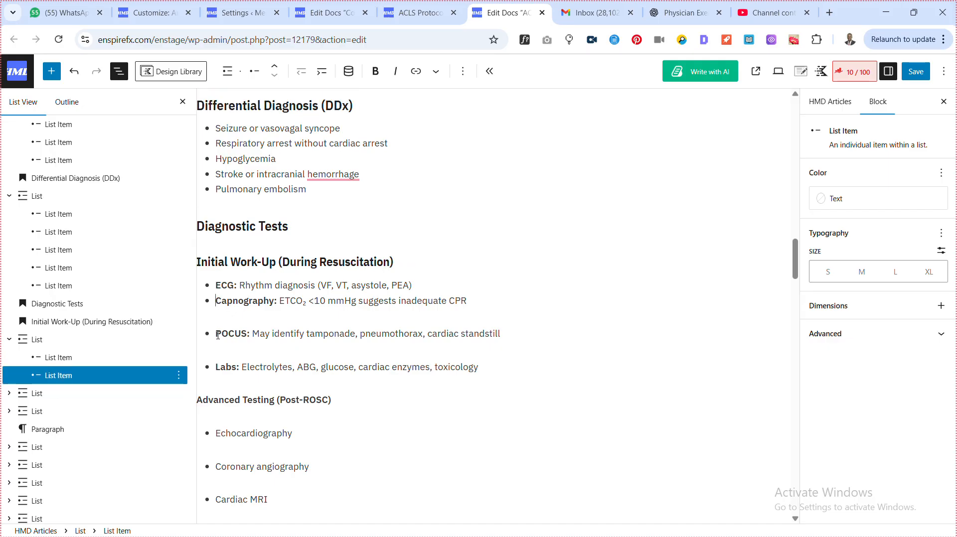
left_click(218, 335)
key("BackSpace")
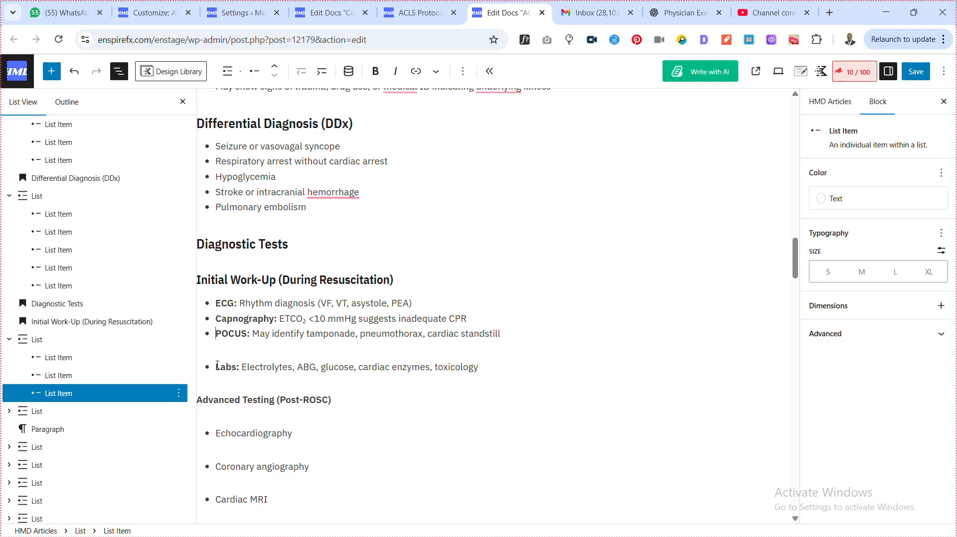
left_click(217, 368)
key("BackSpace")
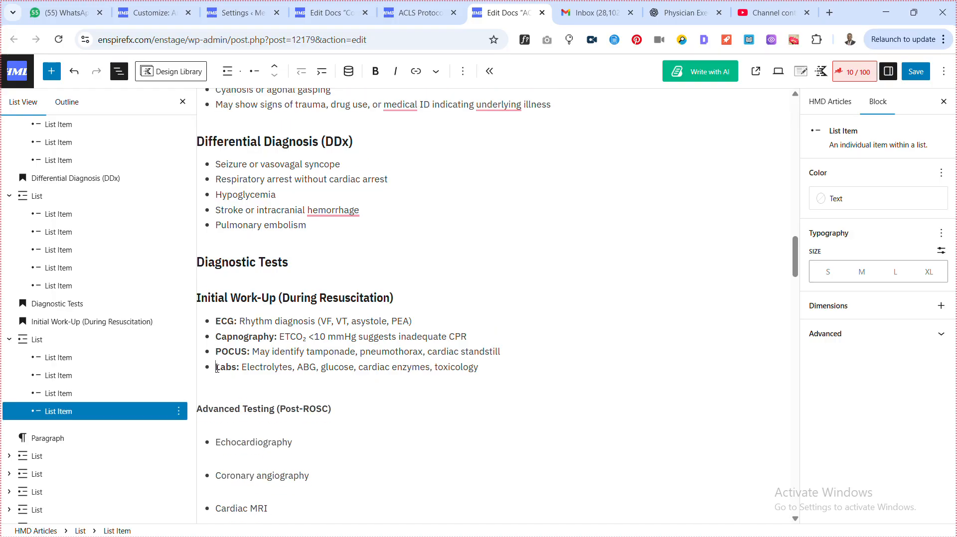
Convert the "Advanced Testing (Post-ROSC)" paragraph into an H3 heading without bold formatting.
left_click(220, 403)
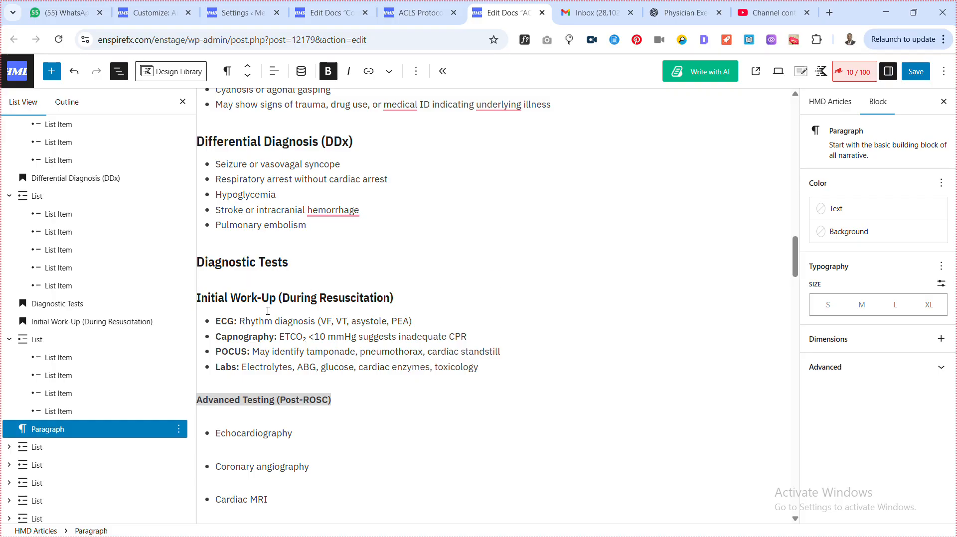
left_click(329, 73)
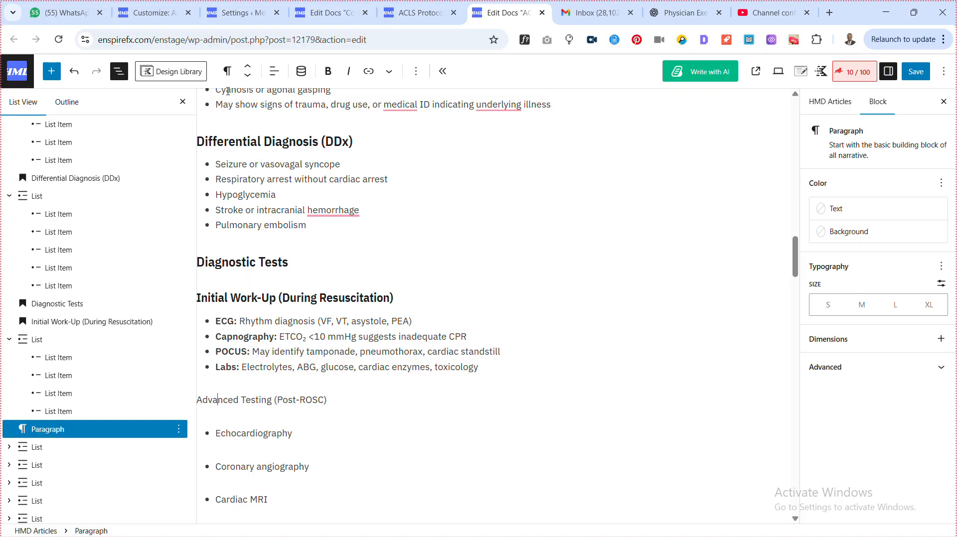
left_click(231, 73)
left_click(264, 130)
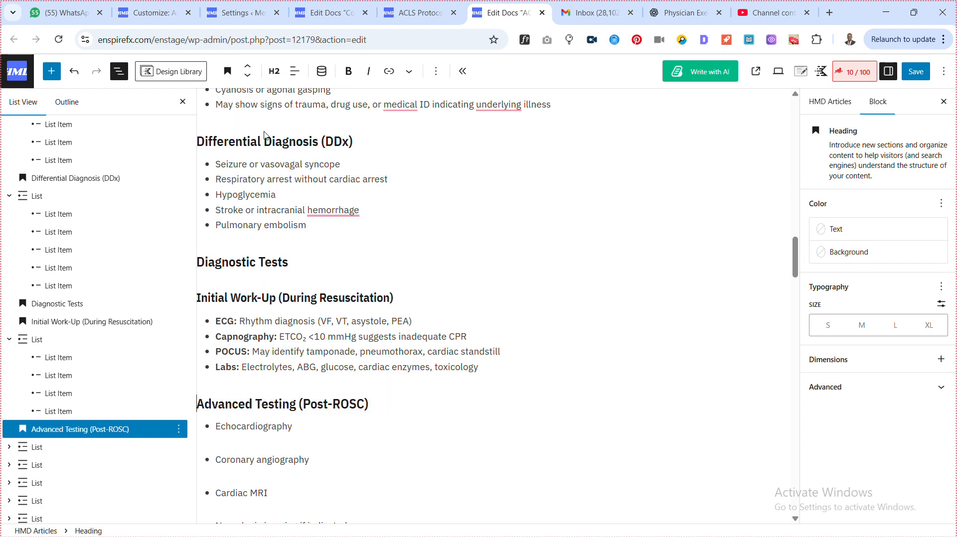
left_click(279, 74)
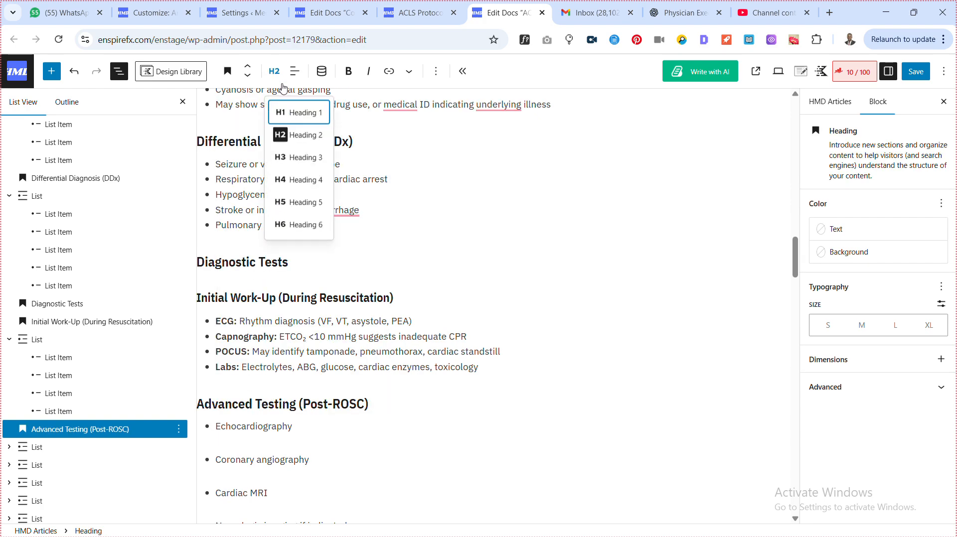
left_click(285, 156)
Merge the five separate bullet items under Advanced Testing (Post-ROSC), from Echocardiography to Genetic testing, into one compact list.
scroll(287, 203, "down", 5)
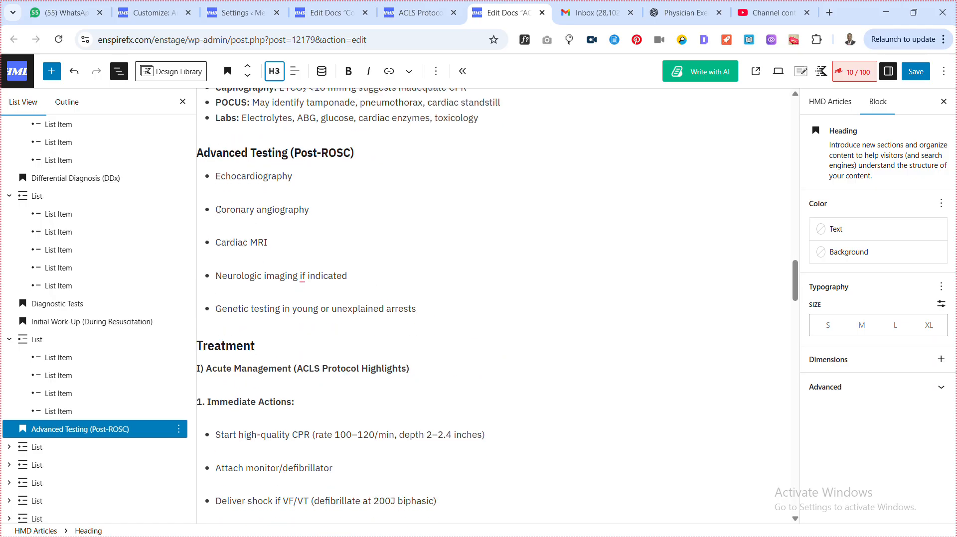
left_click(218, 211)
key("BackSpace")
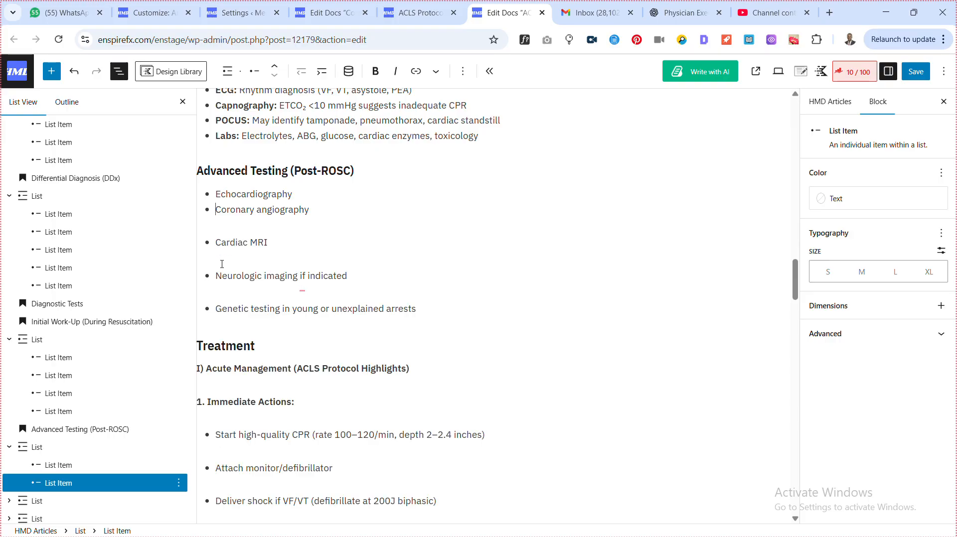
key("Down")
key("BackSpace")
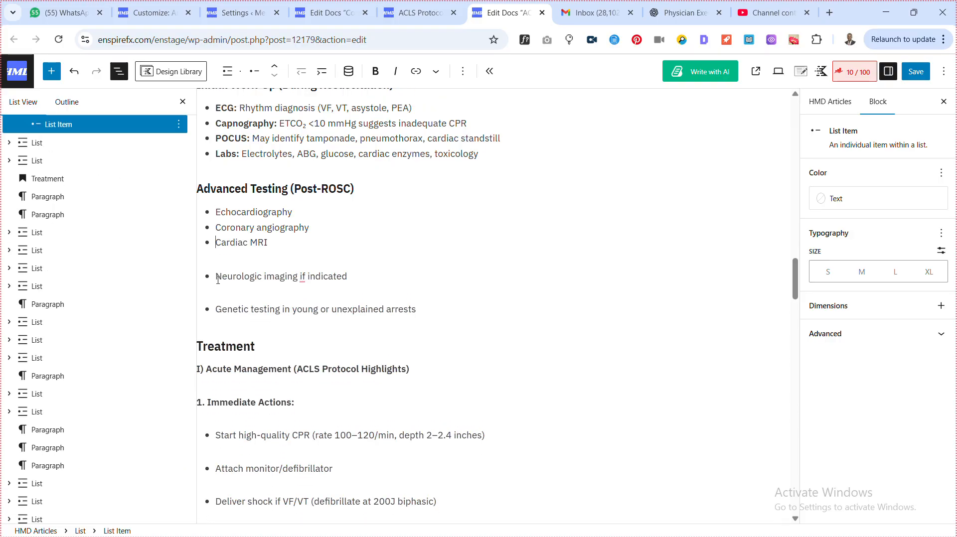
left_click(217, 276)
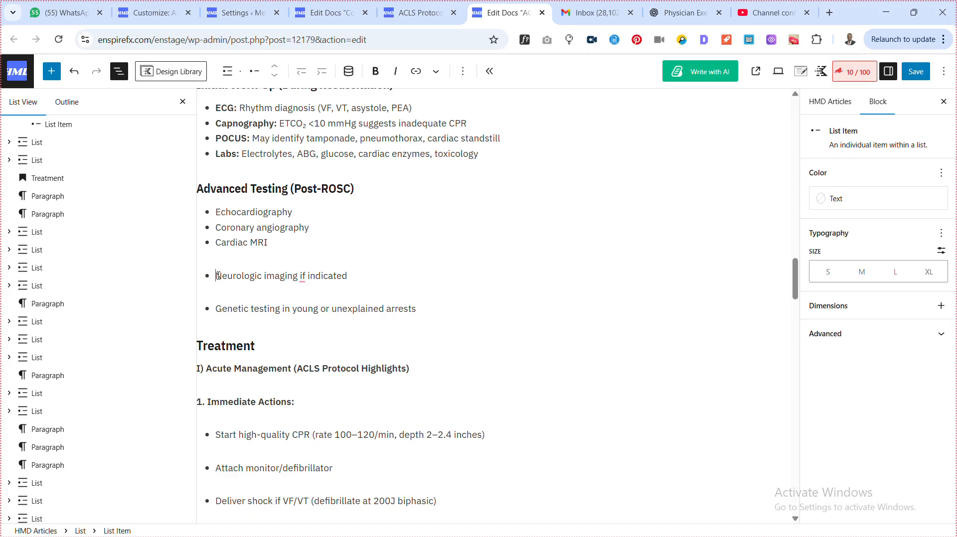
key("BackSpace")
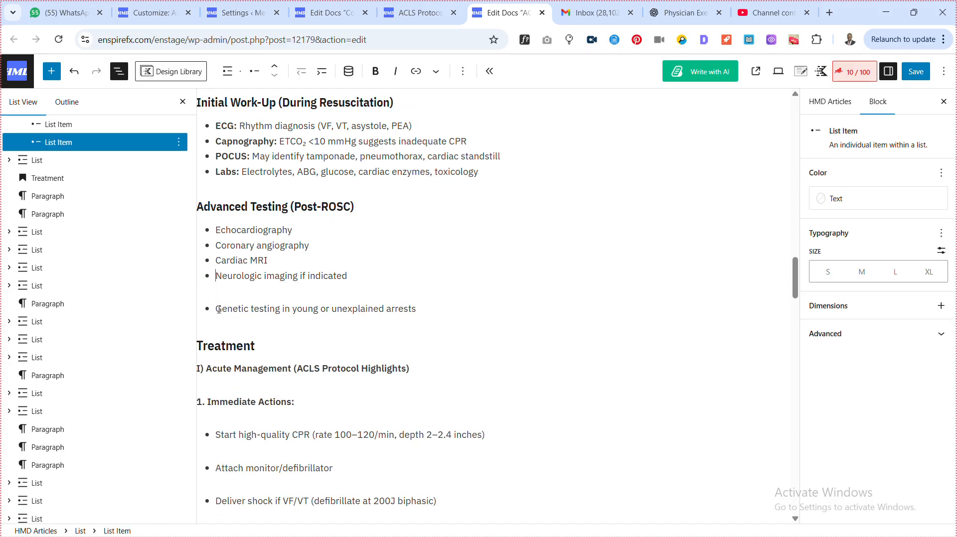
left_click(219, 309)
key("BackSpace")
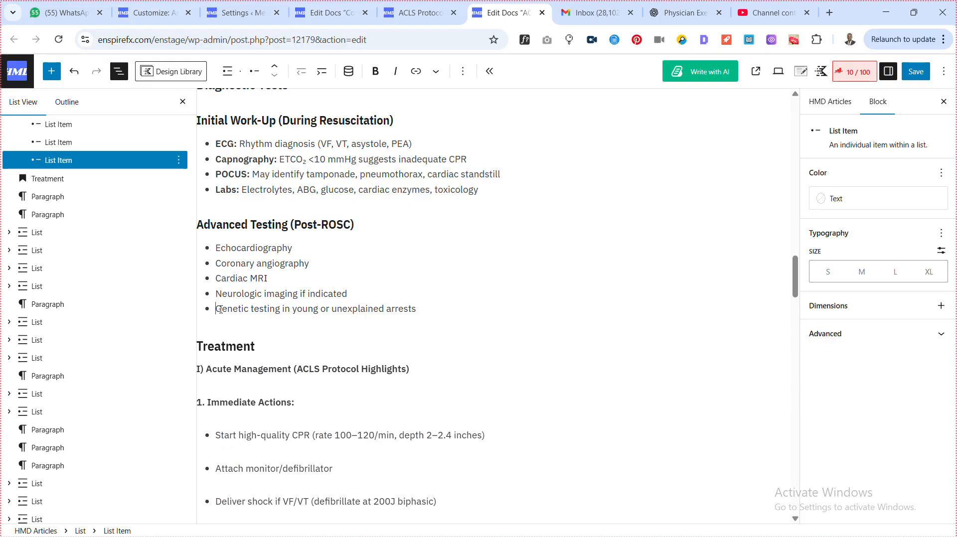
Unbold the "Treatment" heading and convert the "I) Acute Management (ACLS Protocol Highlights)" paragraph below it into an H3 heading without bold formatting.
scroll(222, 302, "down", 2)
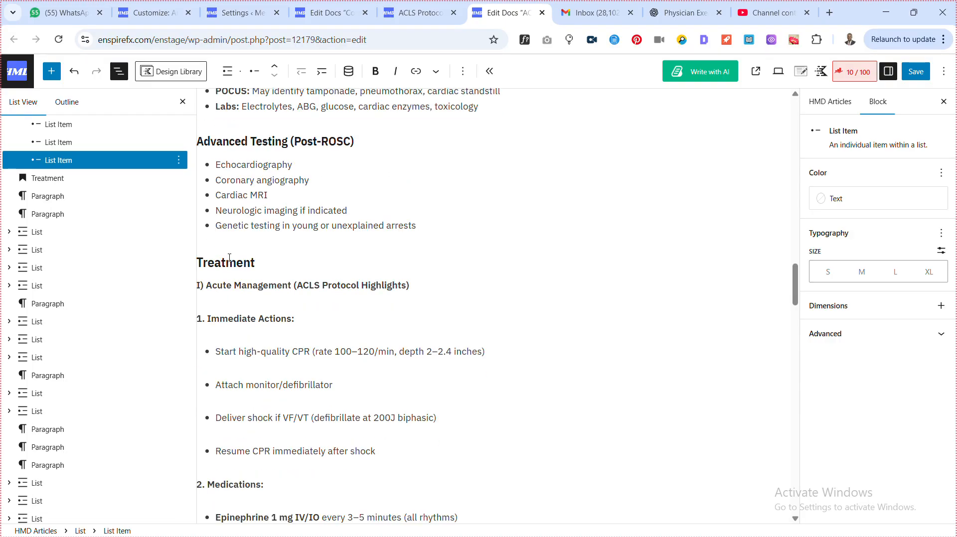
double_click(229, 258)
left_click(351, 73)
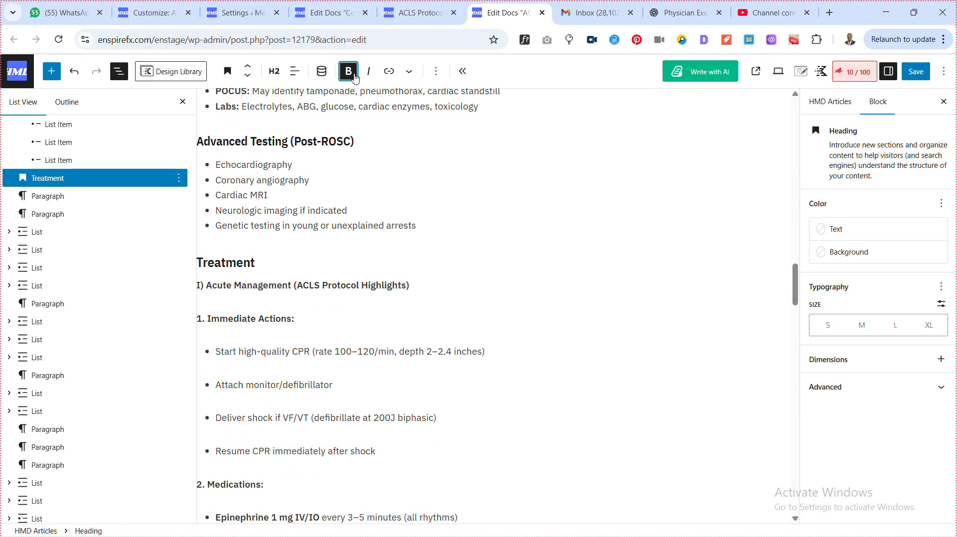
triple_click(219, 288)
left_click(328, 71)
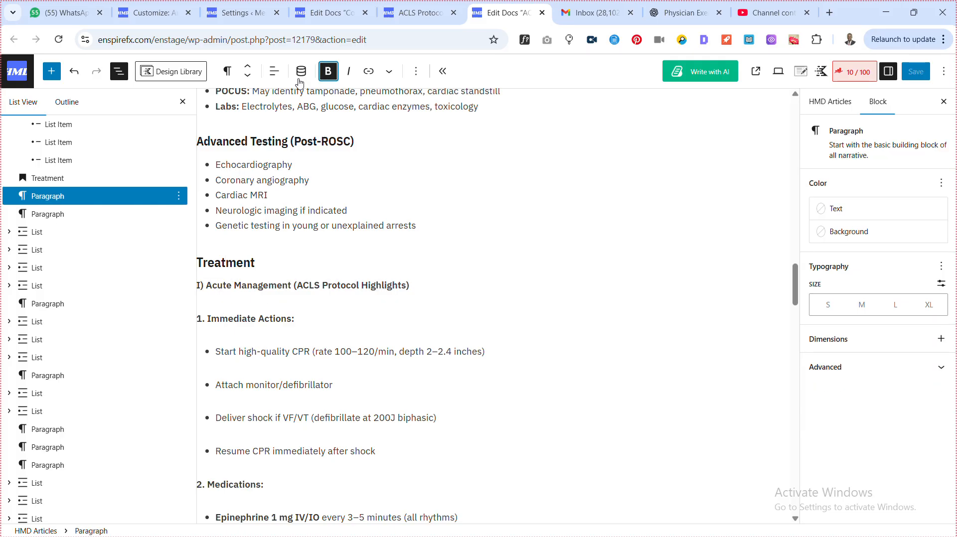
left_click(227, 74)
left_click(264, 133)
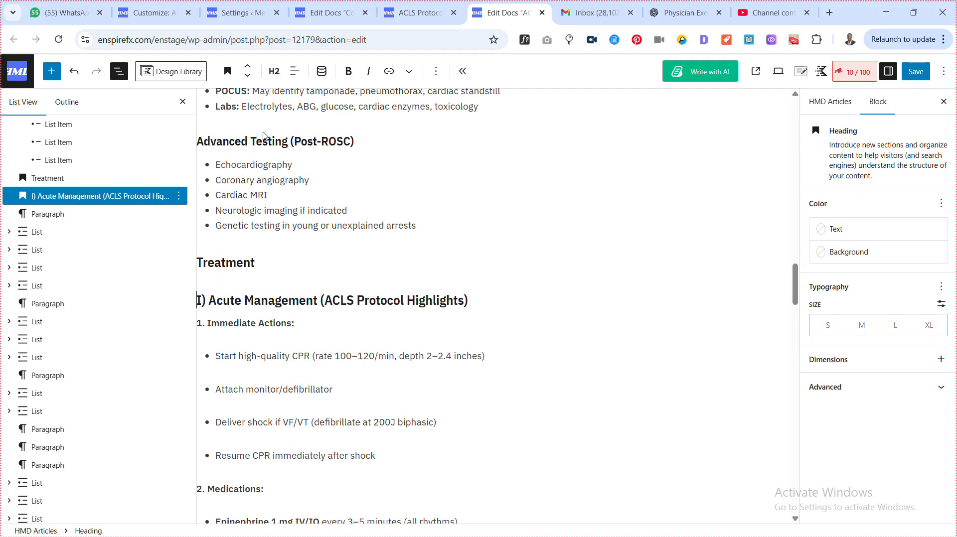
left_click(277, 74)
left_click(289, 156)
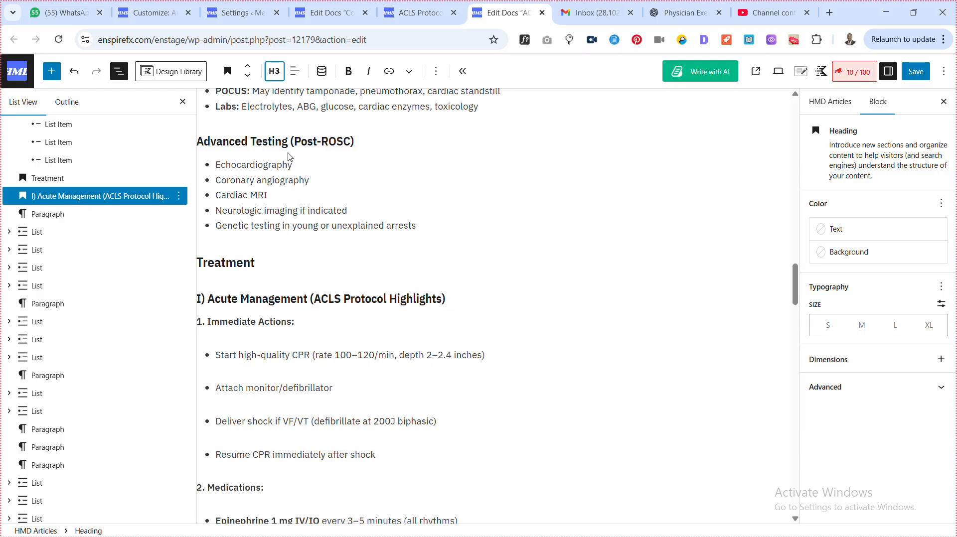
Convert the "1. Immediate Actions:" paragraph into an H4 heading without bold formatting.
triple_click(225, 322)
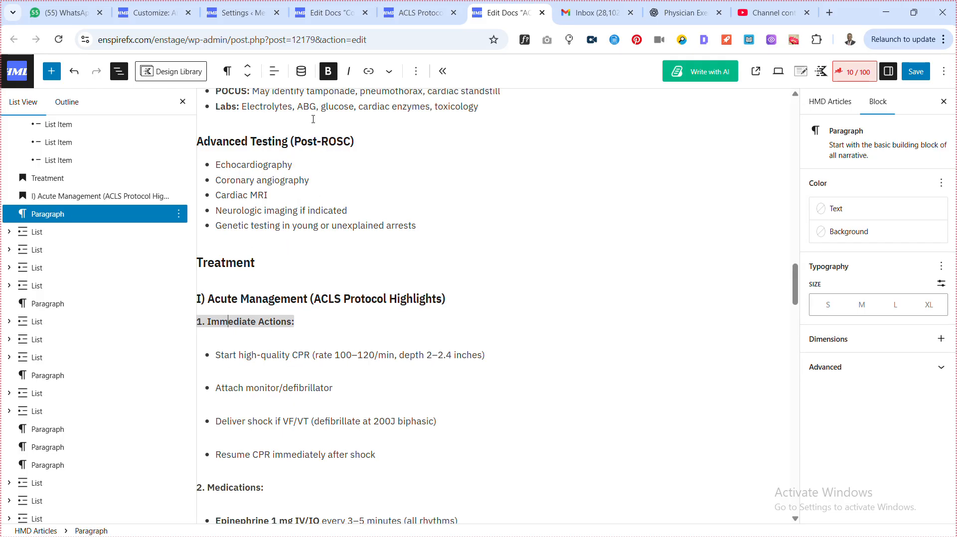
left_click(227, 71)
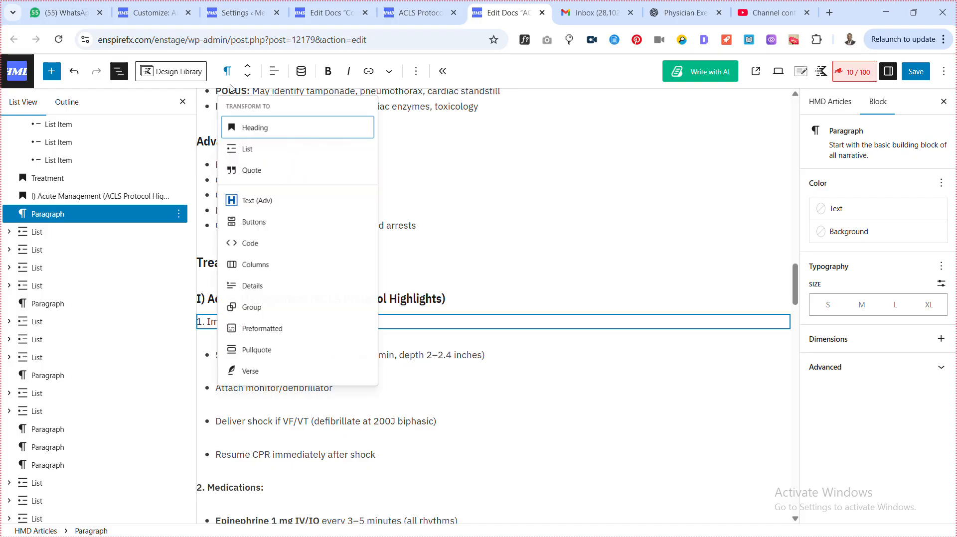
left_click(264, 130)
left_click(274, 72)
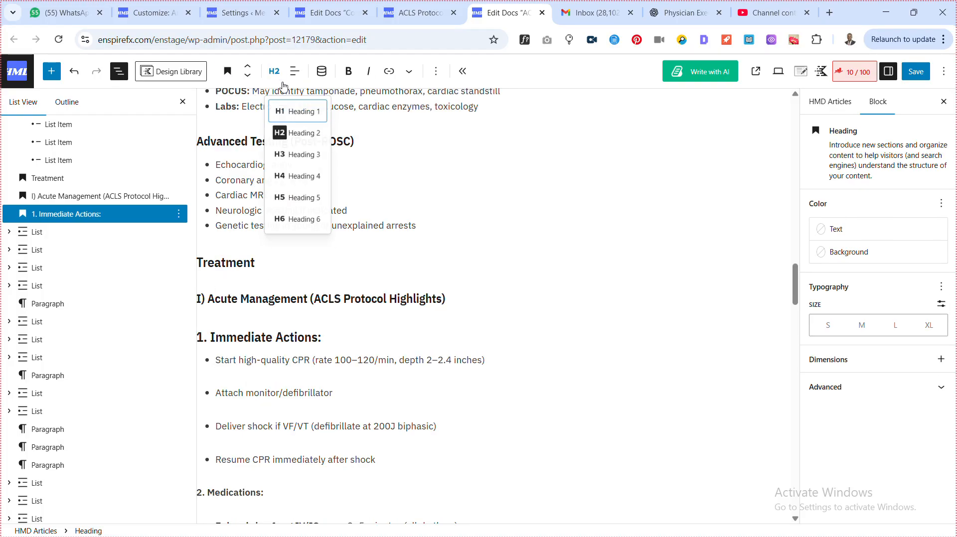
left_click(302, 181)
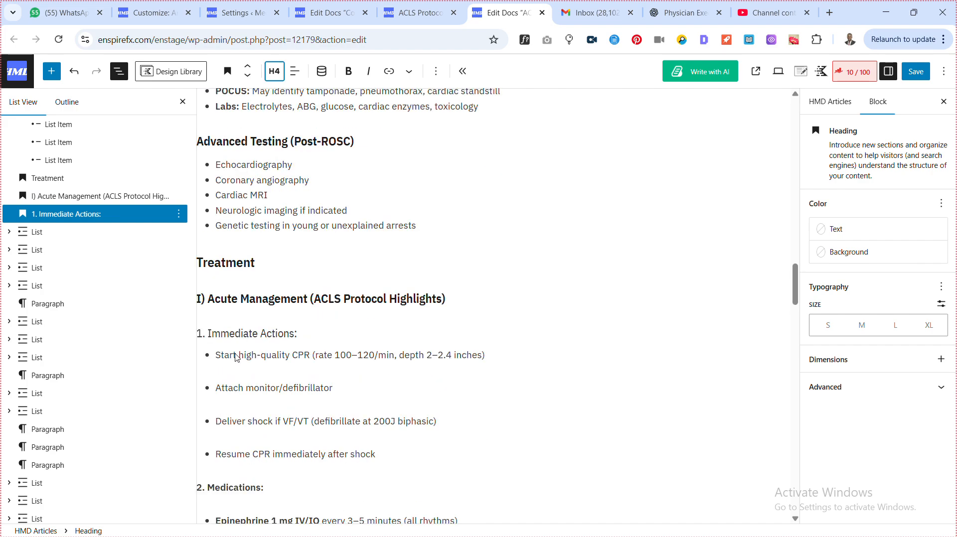
Merge the four separate bullet items under 1. Immediate Actions, from Start high-quality CPR to Resume CPR, into one compact list.
left_click(218, 389)
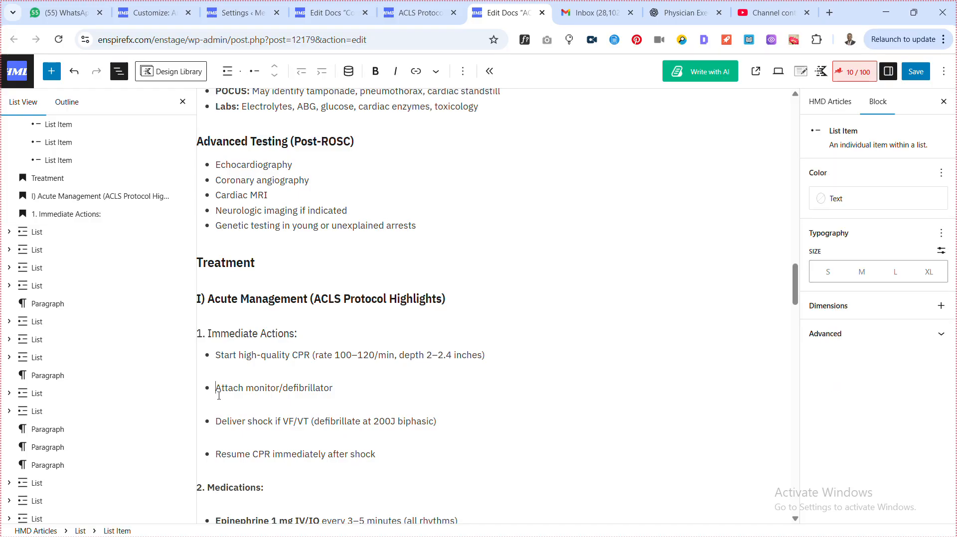
key("BackSpace")
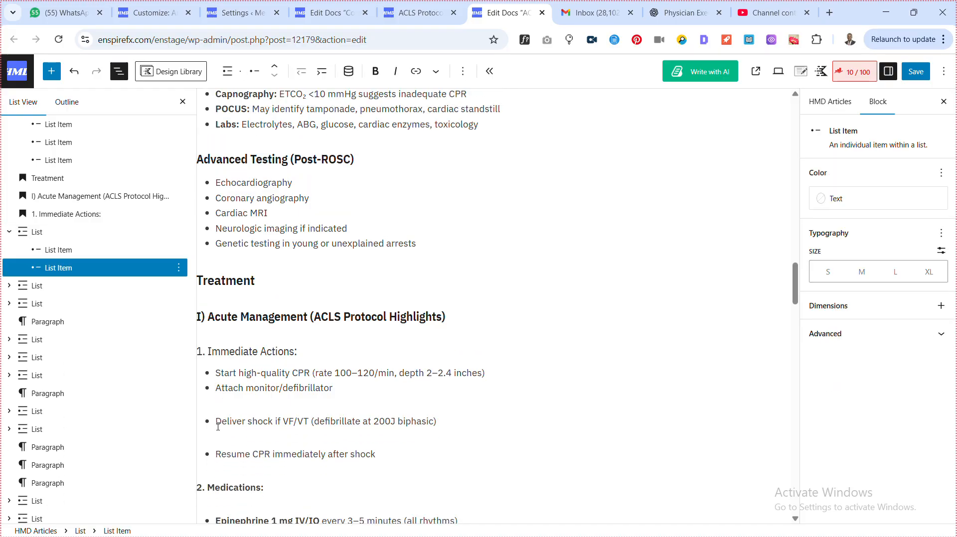
left_click(218, 422)
key("BackSpace")
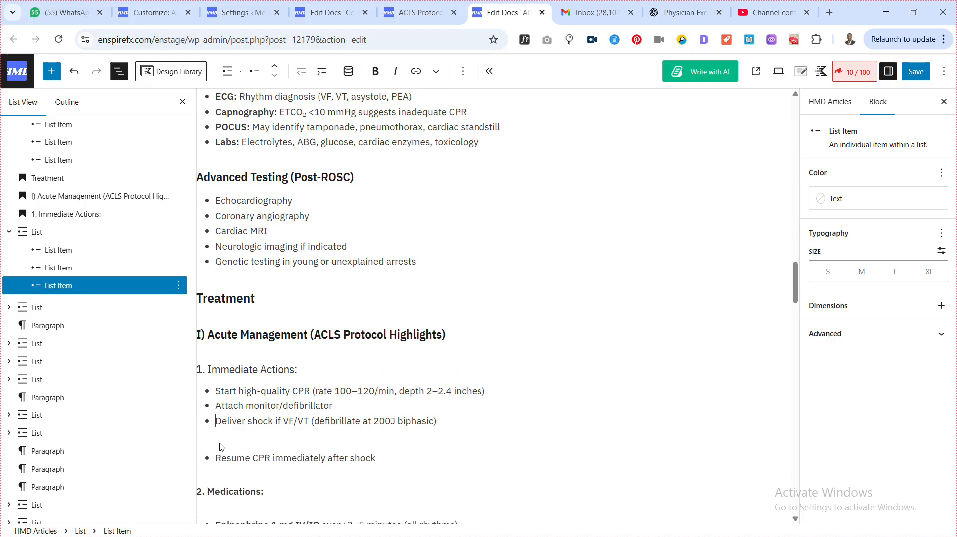
left_click(218, 454)
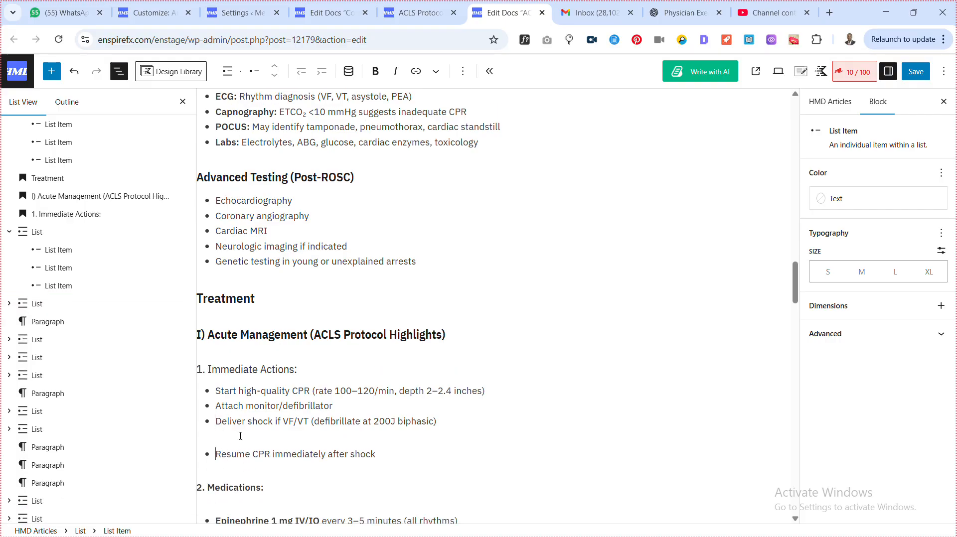
key("BackSpace")
Convert the "2. Medications:" paragraph into an H4 heading without bold formatting.
scroll(246, 373, "down", 5)
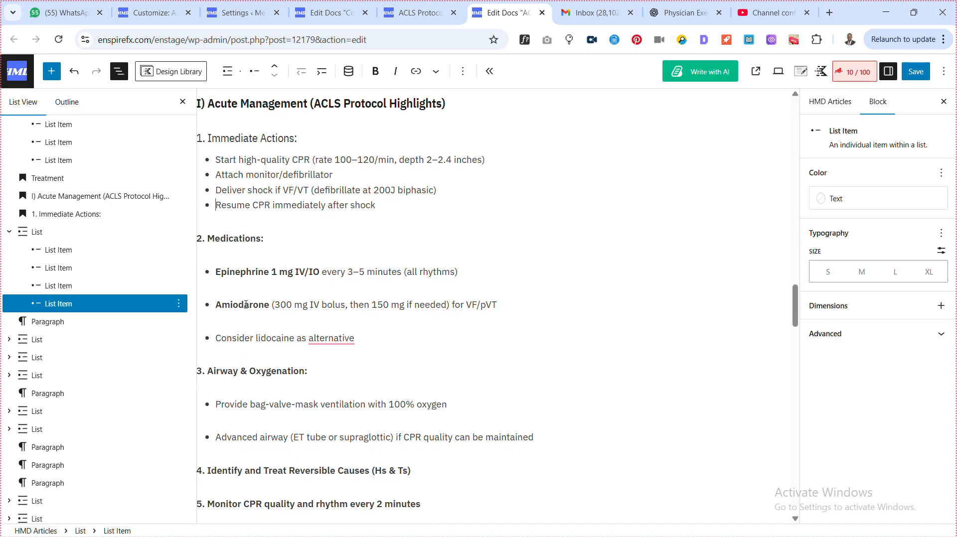
left_click(233, 238)
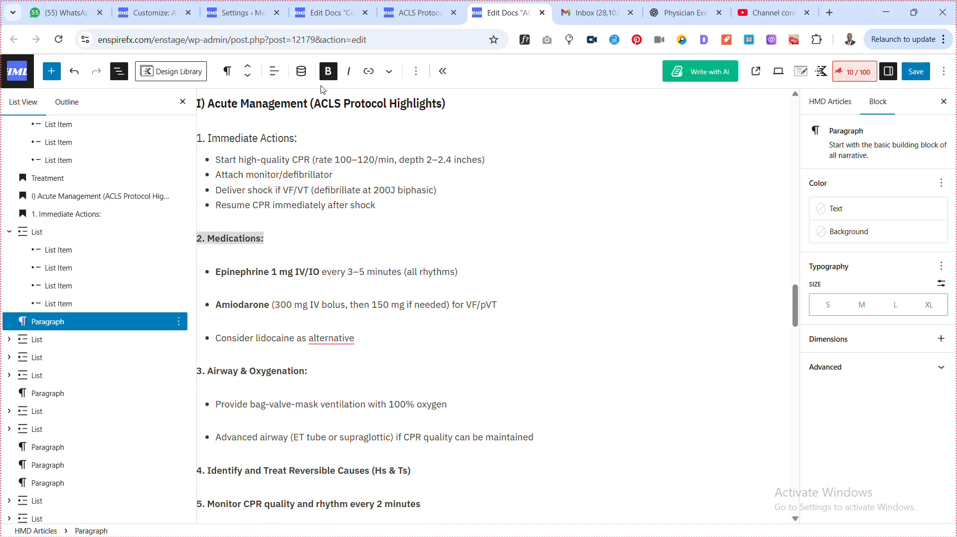
left_click(328, 72)
left_click(252, 140)
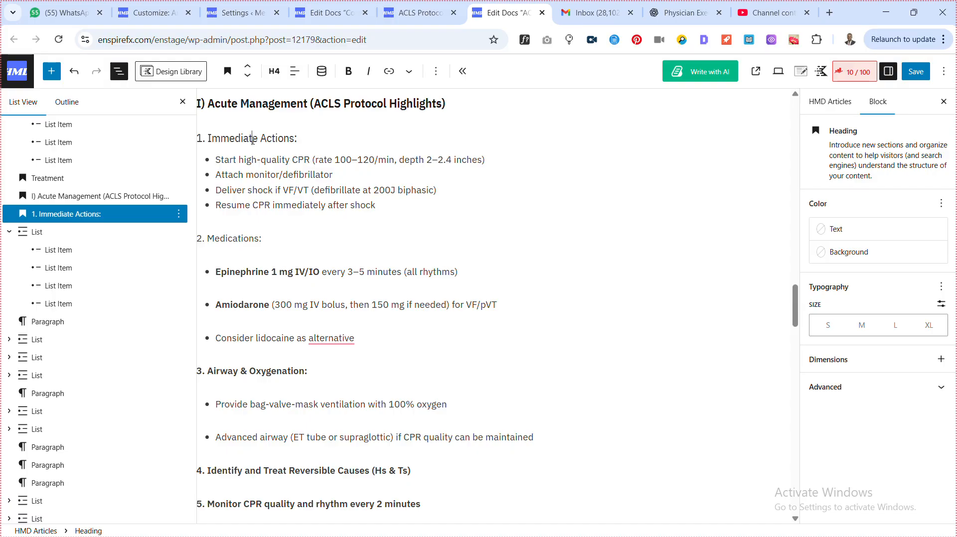
left_click(242, 239)
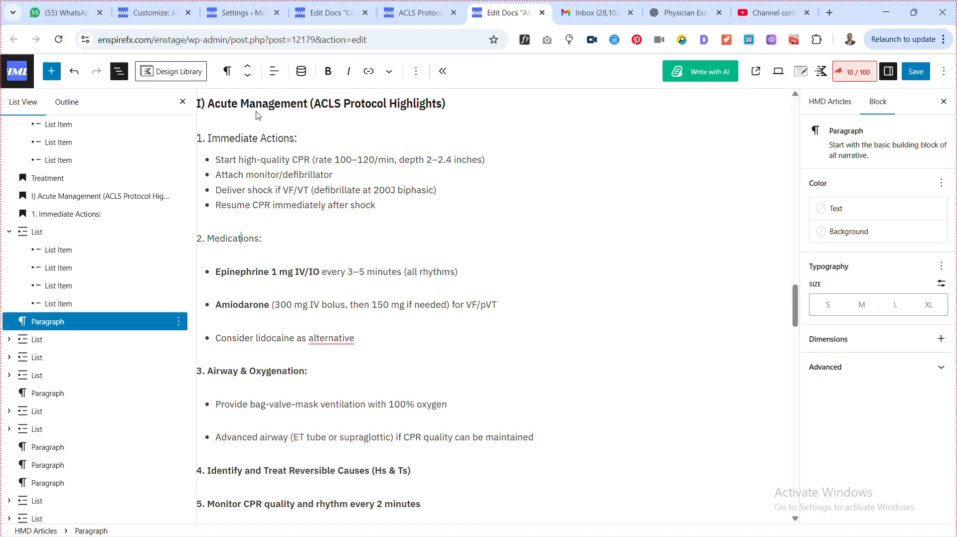
left_click(231, 74)
left_click(270, 73)
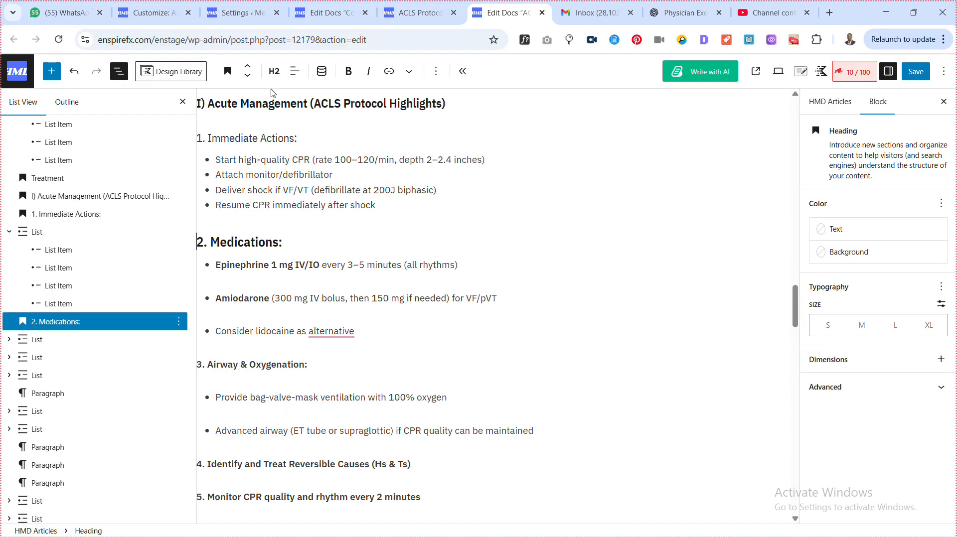
left_click(274, 70)
left_click(299, 178)
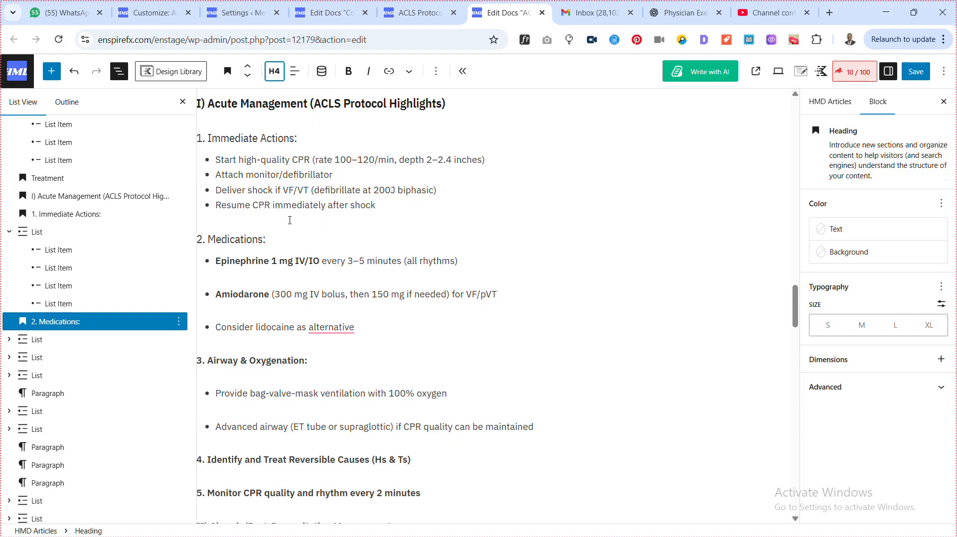
Merge the three separate bullet items under 2. Medications, from Epinephrine to Consider lidocaine, into one compact list.
left_click(218, 297)
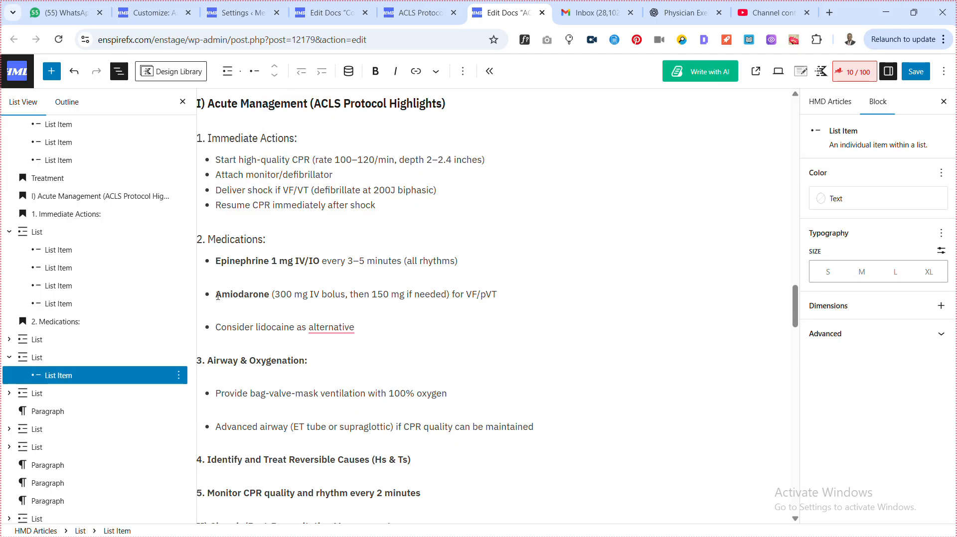
key("BackSpace")
left_click(217, 329)
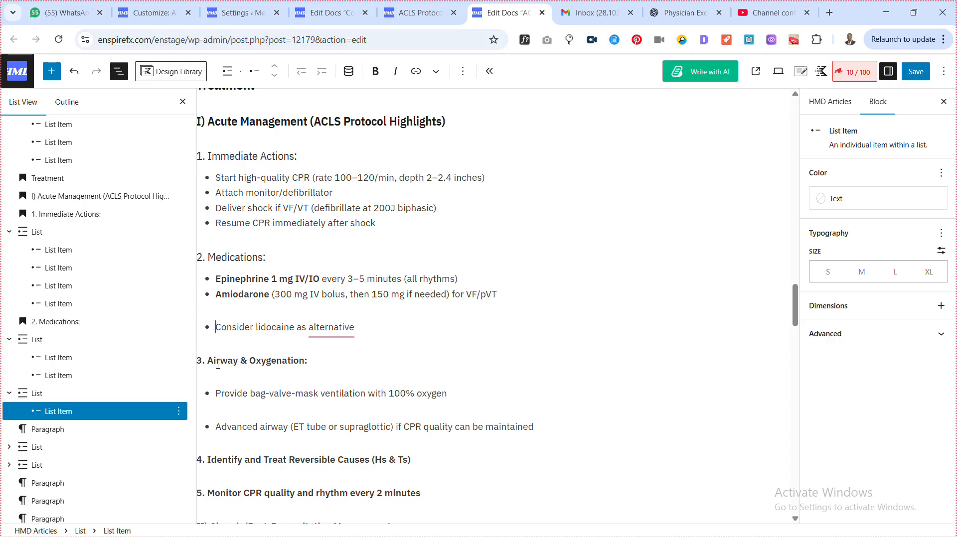
key("BackSpace")
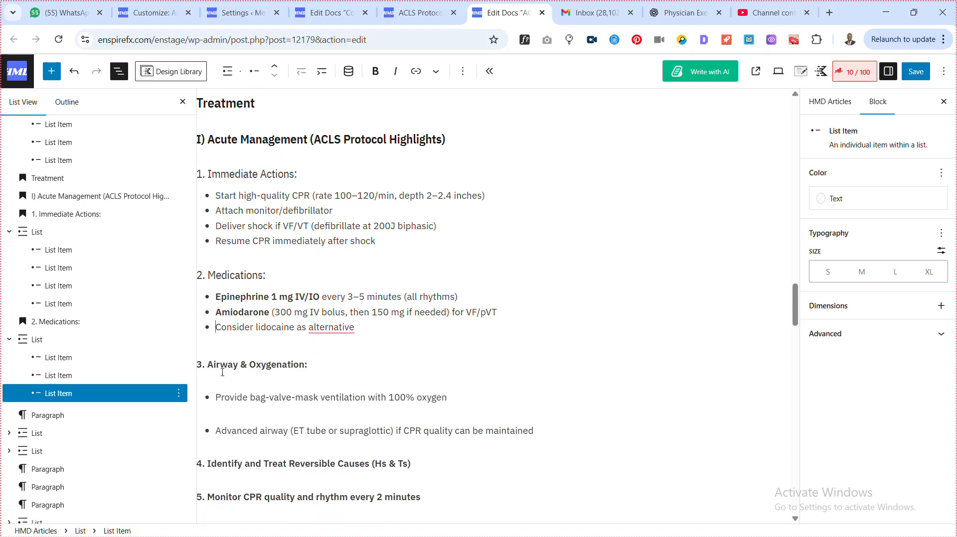
Convert the "3. Airway & Oxygenation:" paragraph into an H4 heading without bold formatting.
left_click(226, 359)
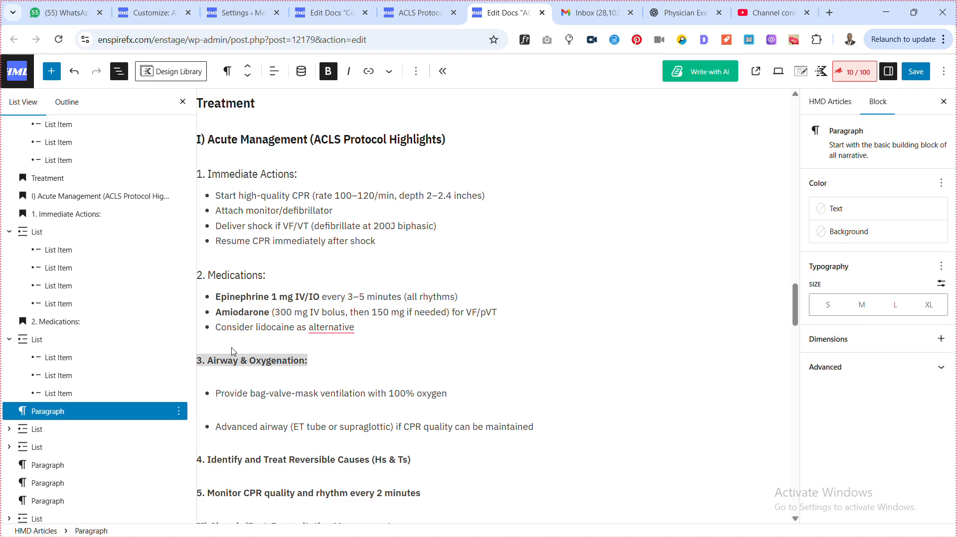
left_click(227, 72)
left_click(269, 127)
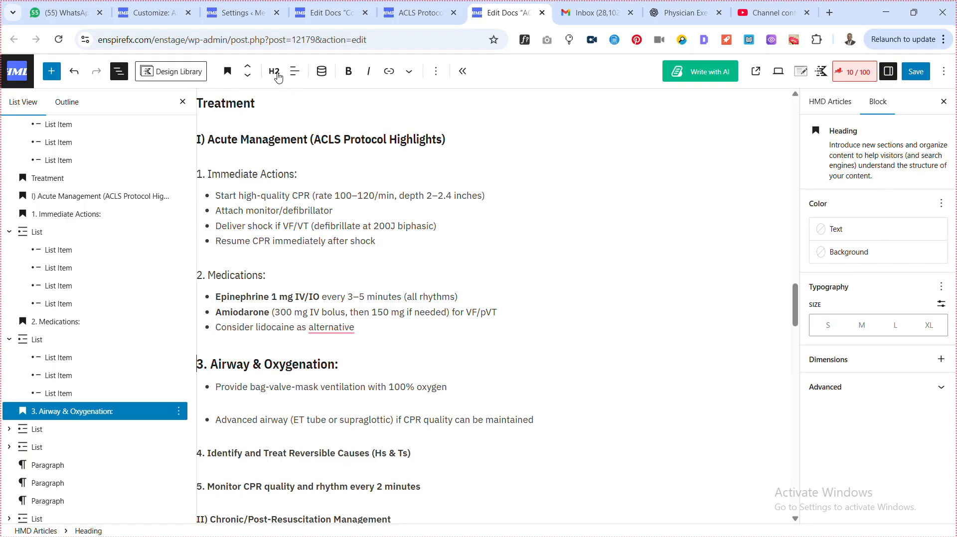
left_click(274, 71)
left_click(299, 180)
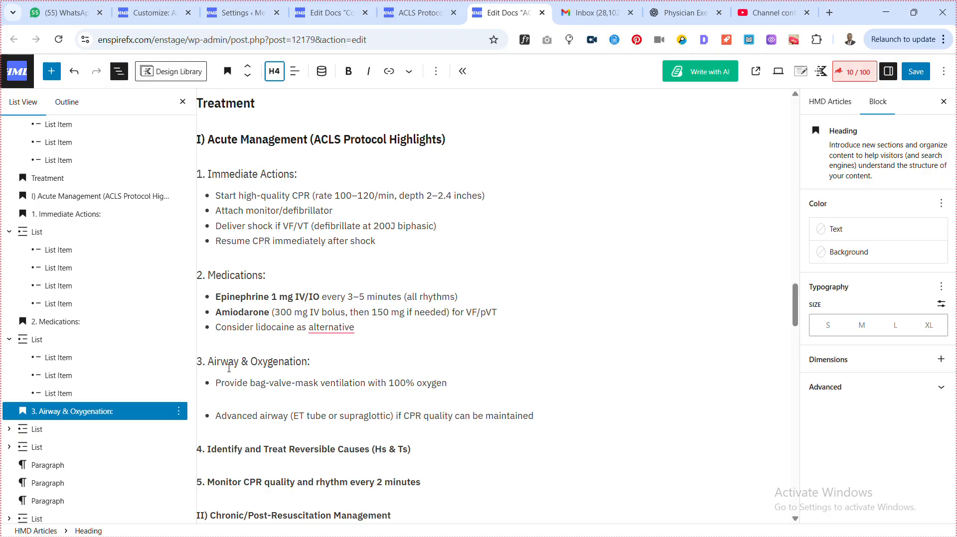
Merge the two separate bullet items under 3. Airway & Oxygenation into one compact list.
scroll(227, 368, "down", 6)
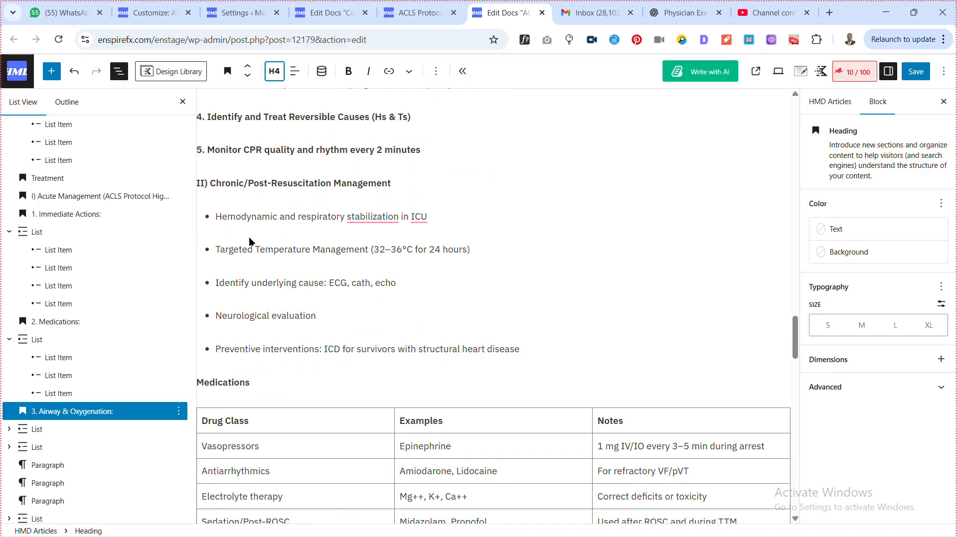
scroll(250, 242, "up", 15)
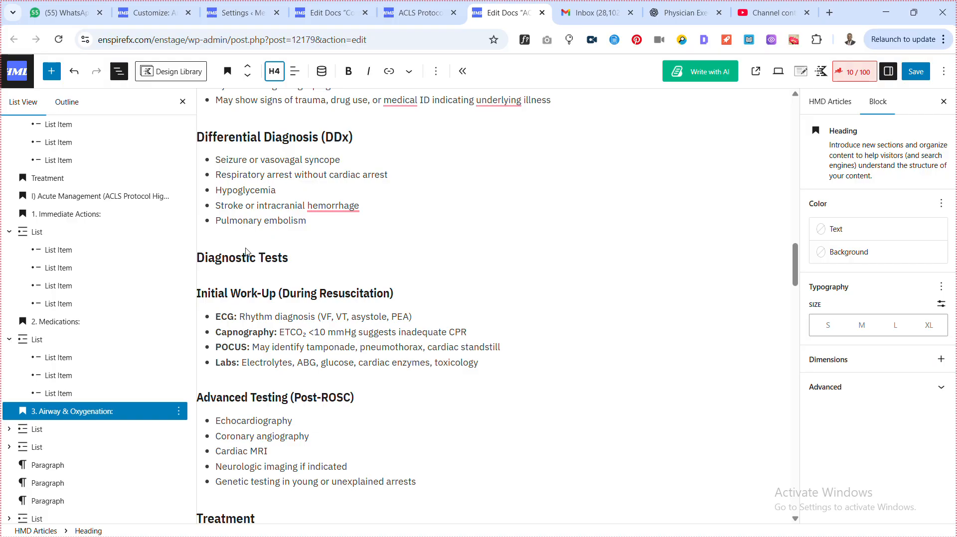
scroll(246, 252, "down", 10)
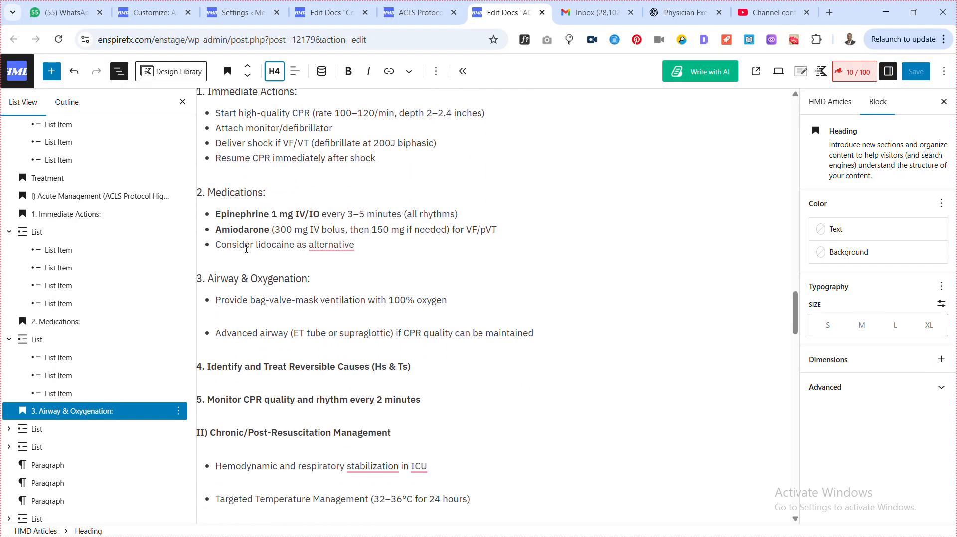
scroll(248, 265, "down", 3)
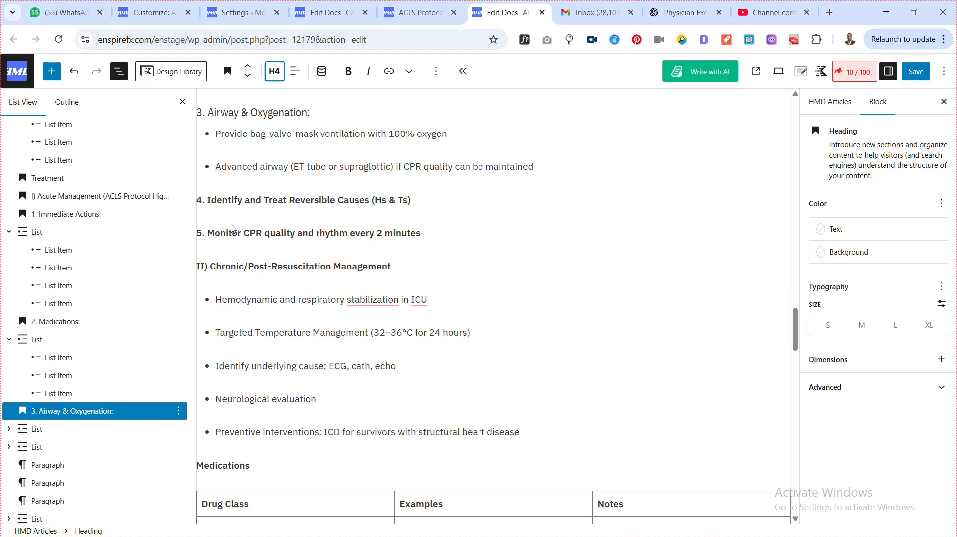
left_click(216, 168)
key("BackSpace")
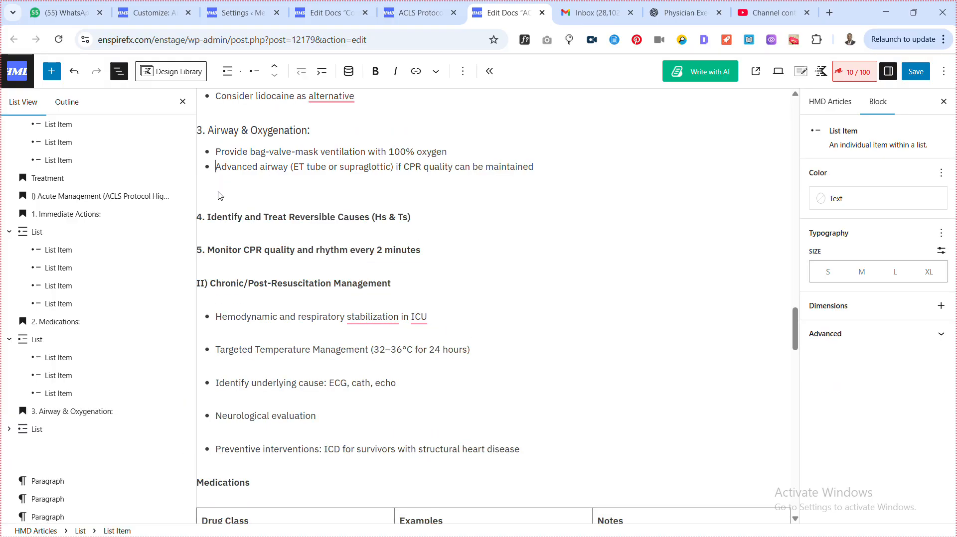
Convert the "4. Identify and Treat Reversible Causes (Hs & Ts)" paragraph into an H4 heading without bold formatting.
left_click(230, 201)
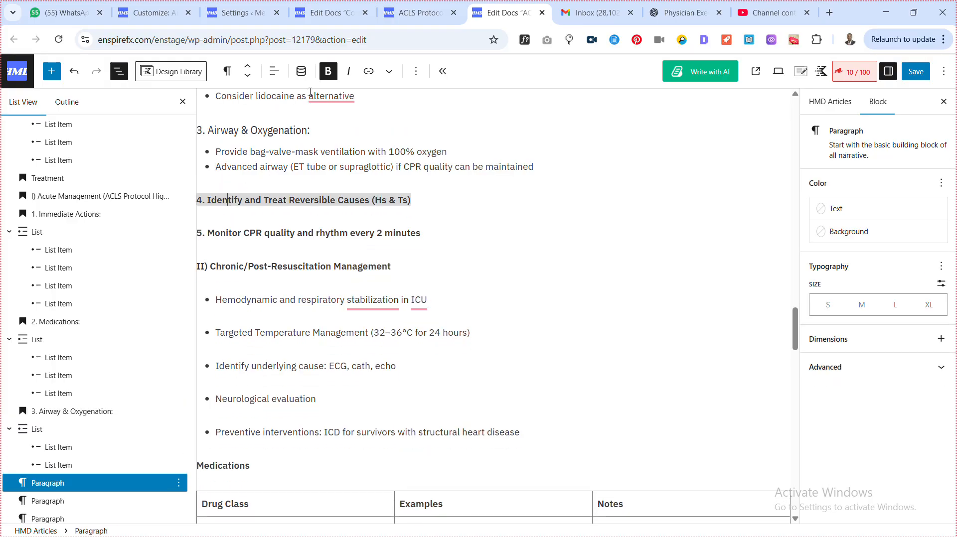
key("ctrl+b")
left_click(228, 71)
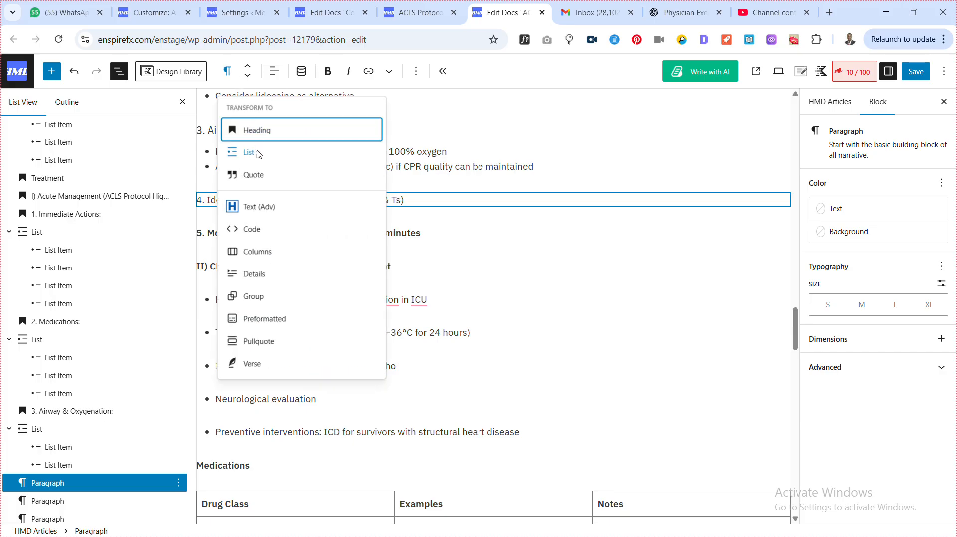
left_click(261, 128)
left_click(274, 73)
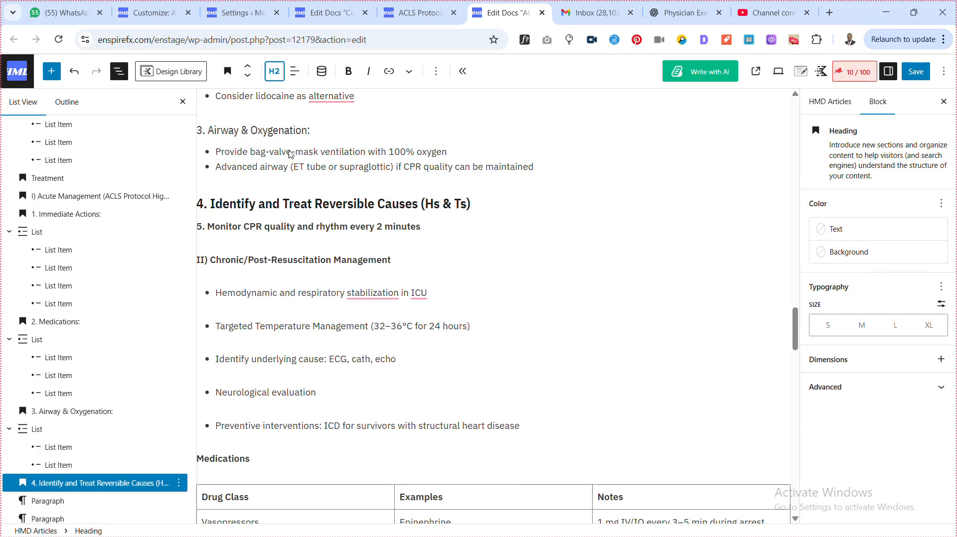
left_click(298, 181)
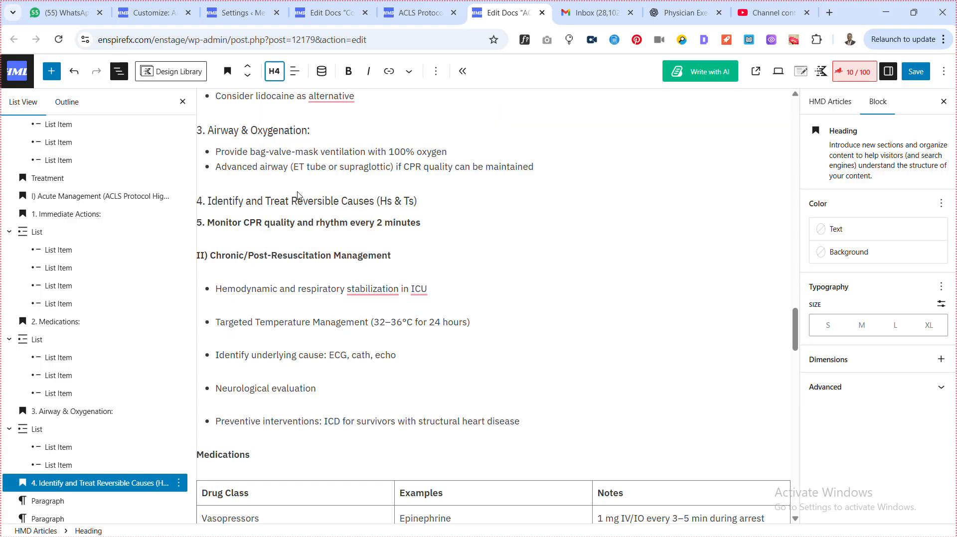
Convert the "5. Monitor CPR quality and rhythm every 2 minutes" paragraph into an H4 heading without bold formatting.
triple_click(220, 221)
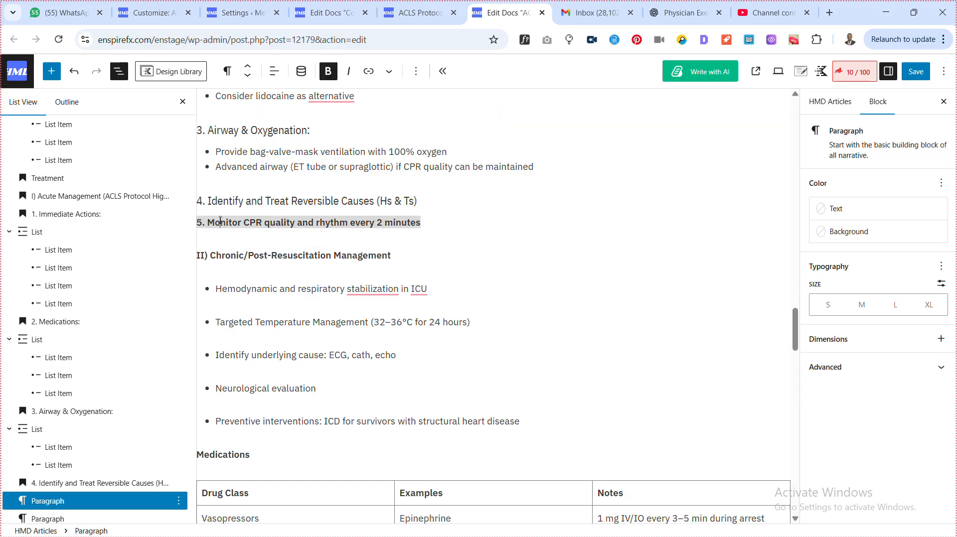
left_click(328, 72)
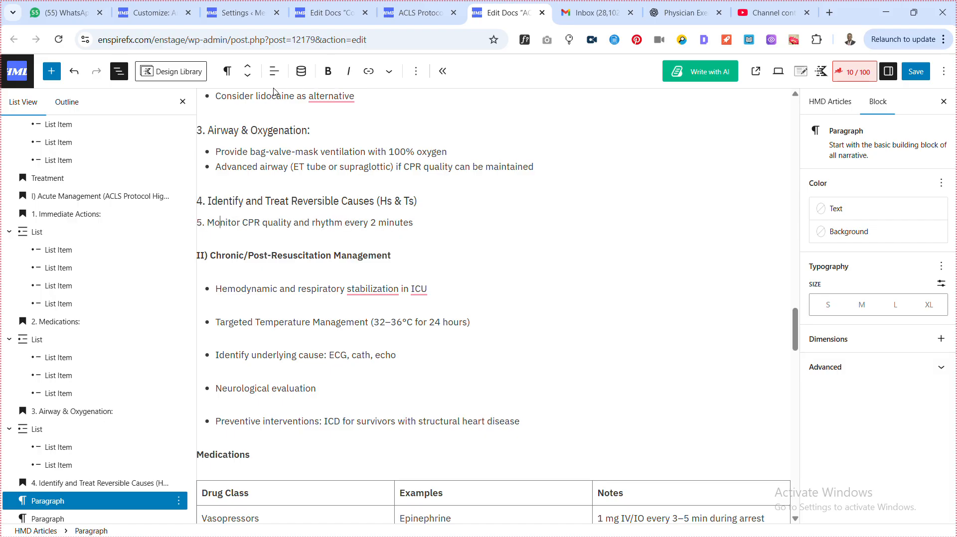
left_click(228, 71)
left_click(256, 129)
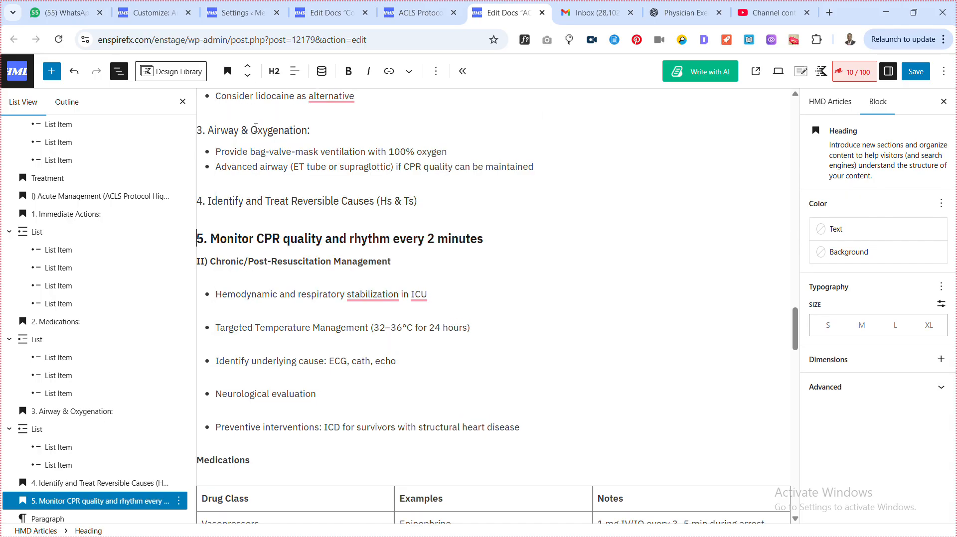
left_click(273, 71)
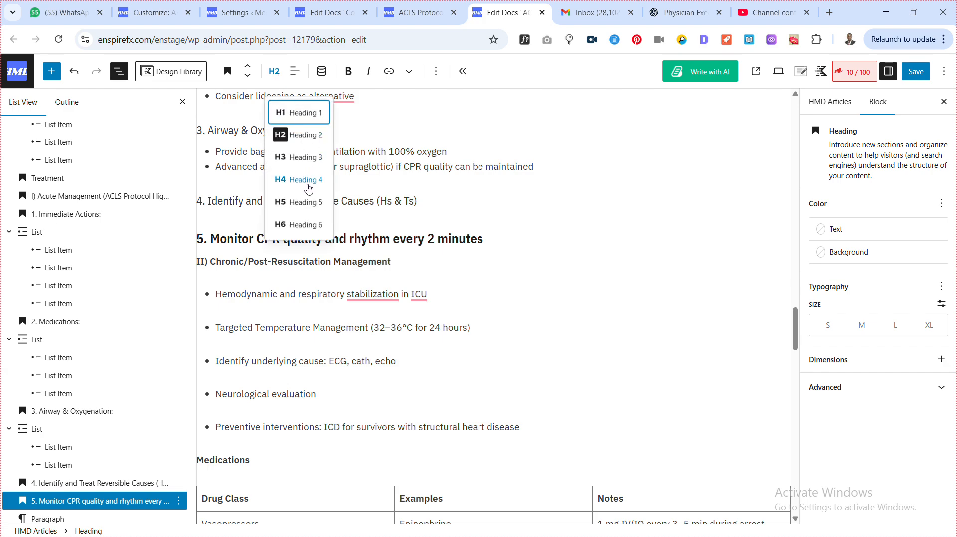
left_click(308, 180)
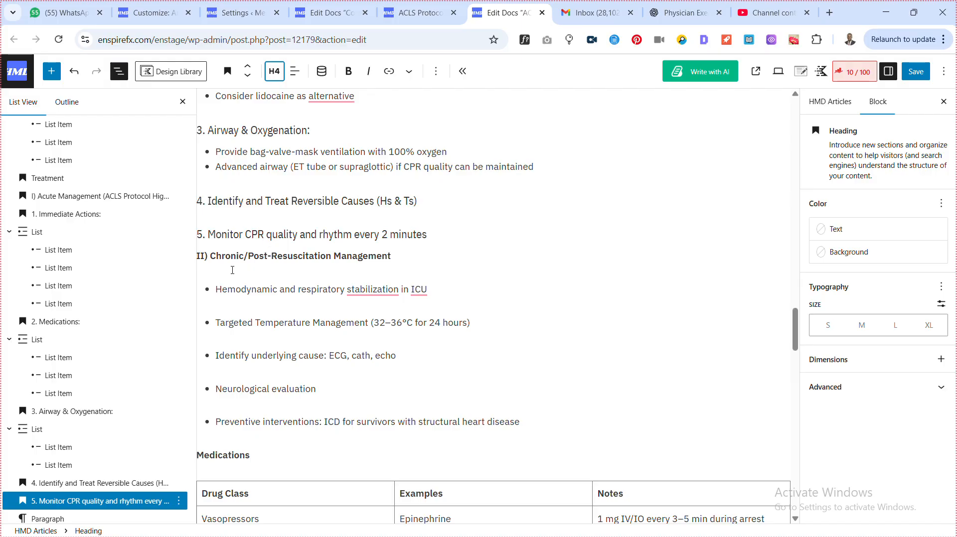
Convert the "II) Chronic/Post-Resuscitation Management" paragraph into an H3 heading without bold formatting.
left_click(225, 256)
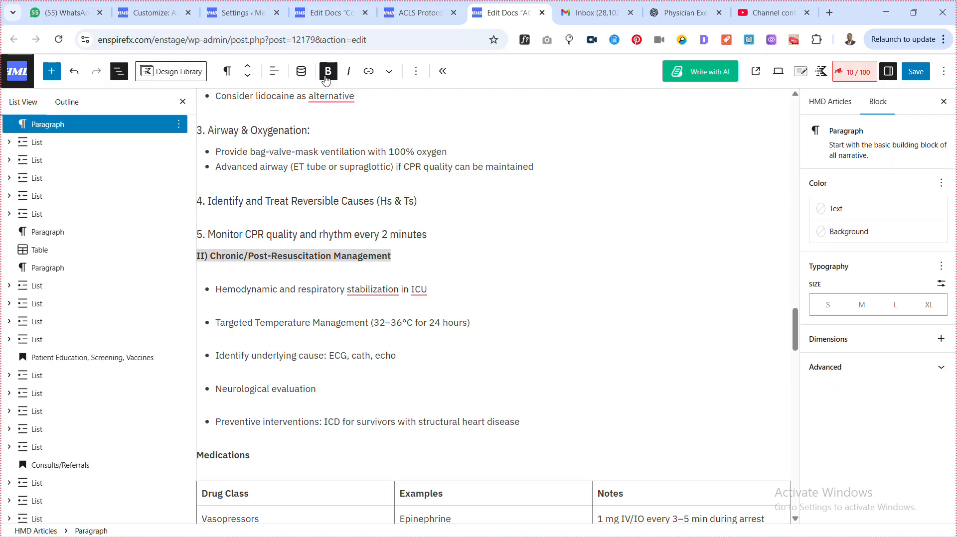
left_click(327, 76)
left_click(227, 72)
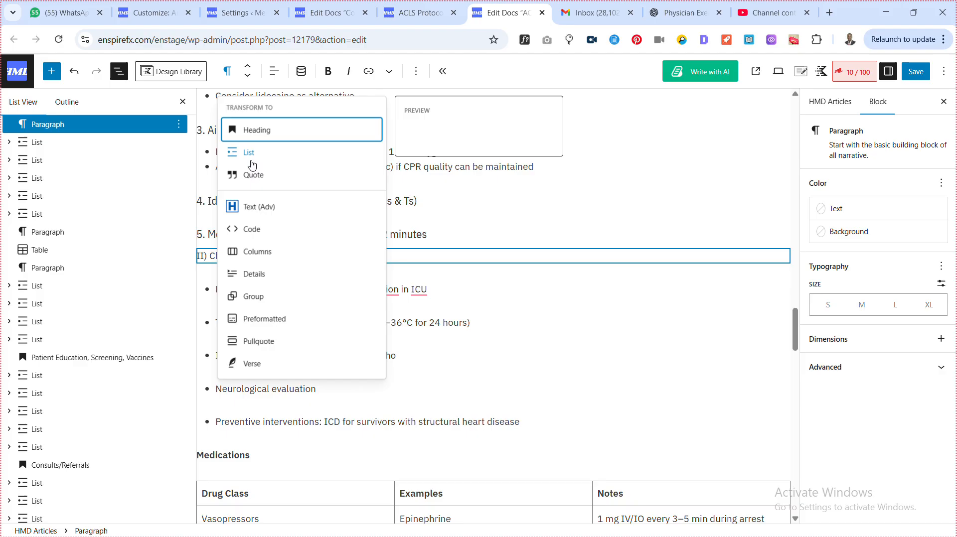
left_click(257, 131)
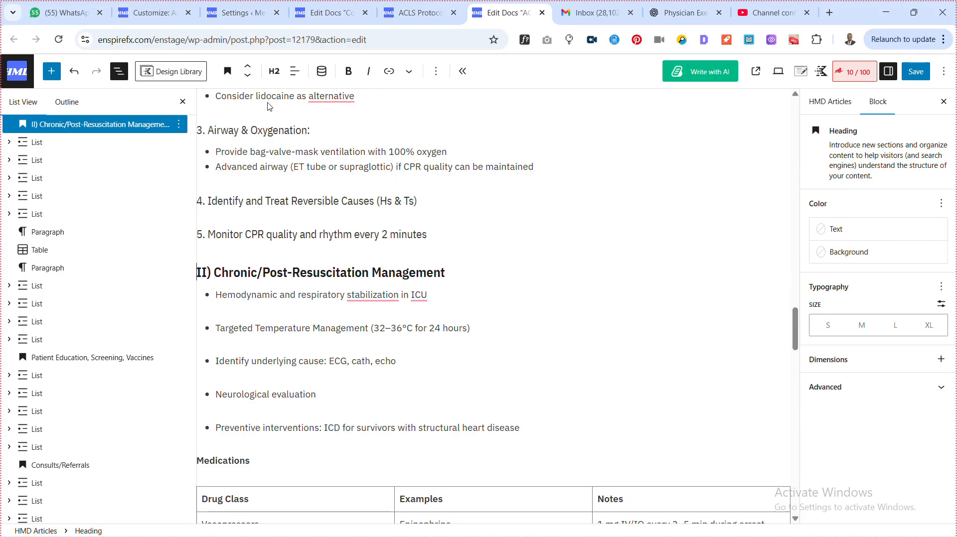
left_click(274, 71)
left_click(298, 157)
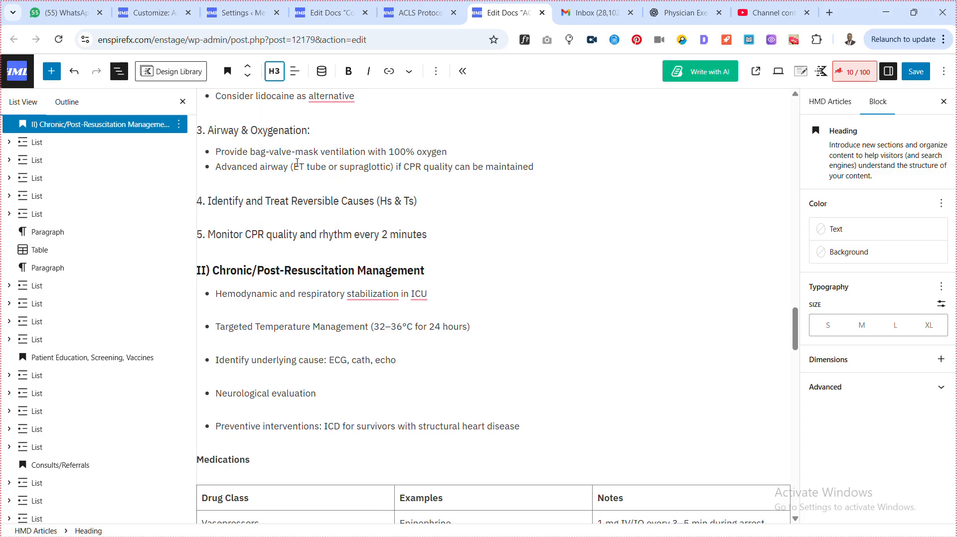
Merge the five separate bullet items under II) Chronic/Post-Resuscitation Management, from Hemodynamic and respiratory stabilization to Preventive interventions, into one compact list.
left_click(218, 327)
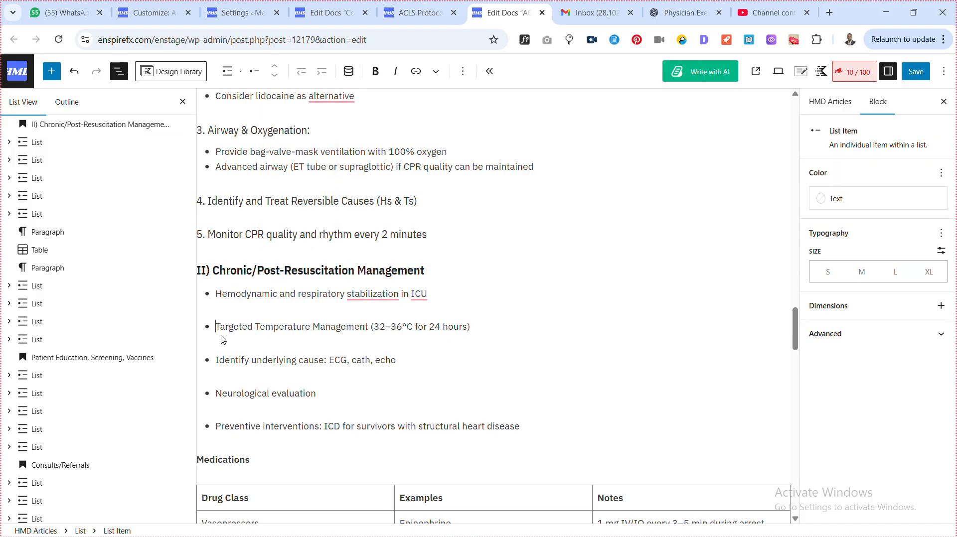
key("BackSpace")
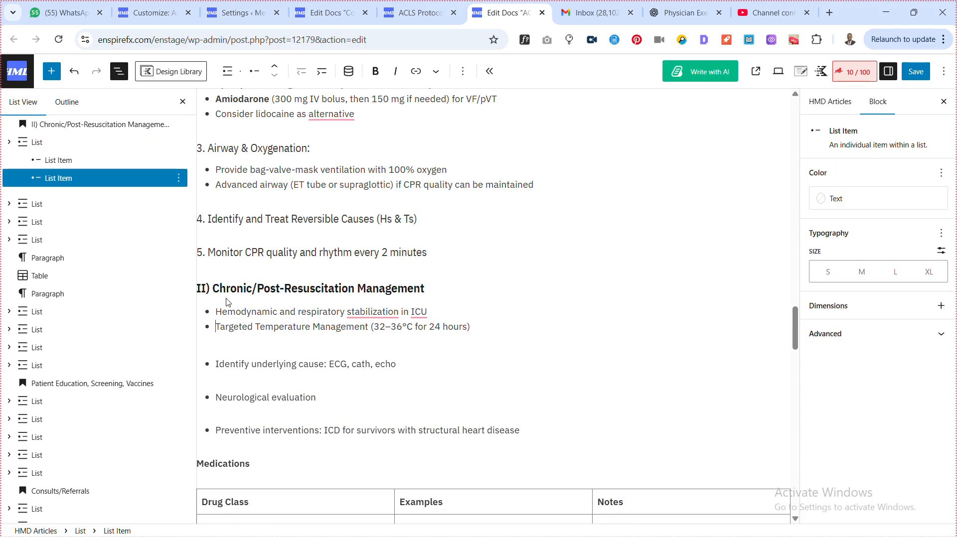
scroll(230, 276, "up", 5)
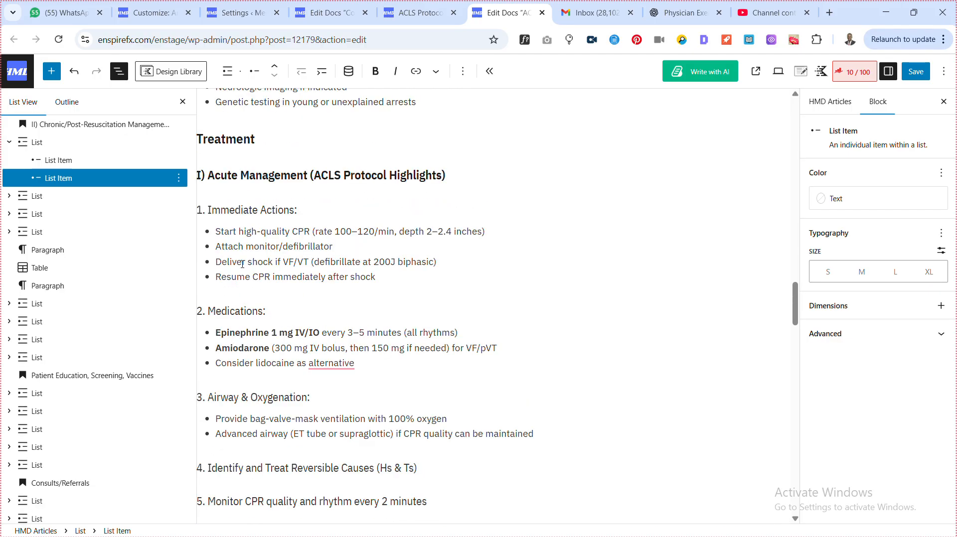
left_click(249, 177)
scroll(267, 196, "down", 6)
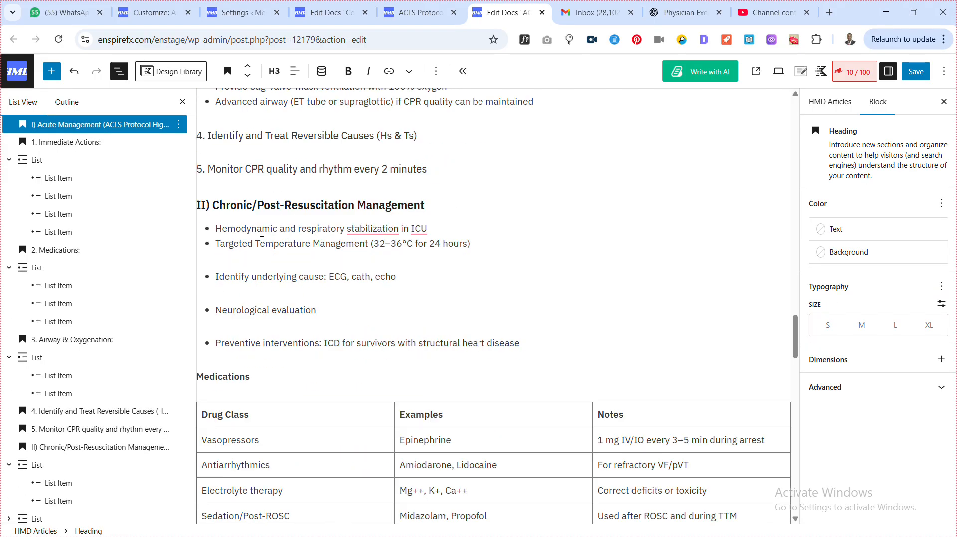
left_click(218, 283)
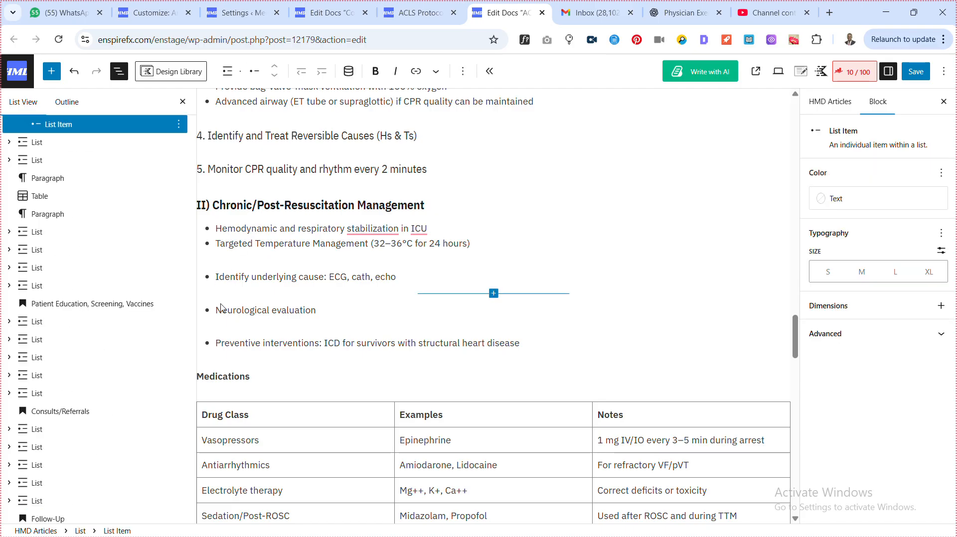
left_click(217, 311)
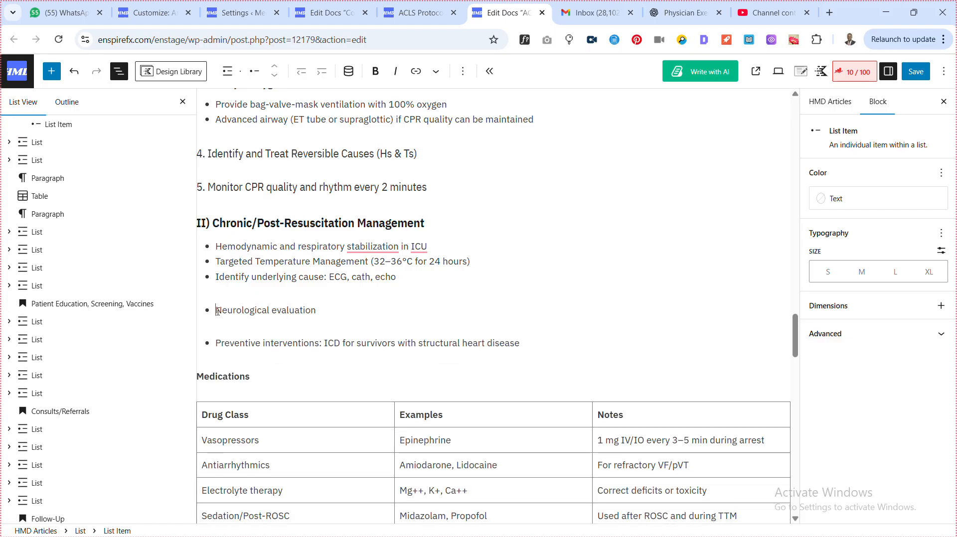
left_click(218, 344)
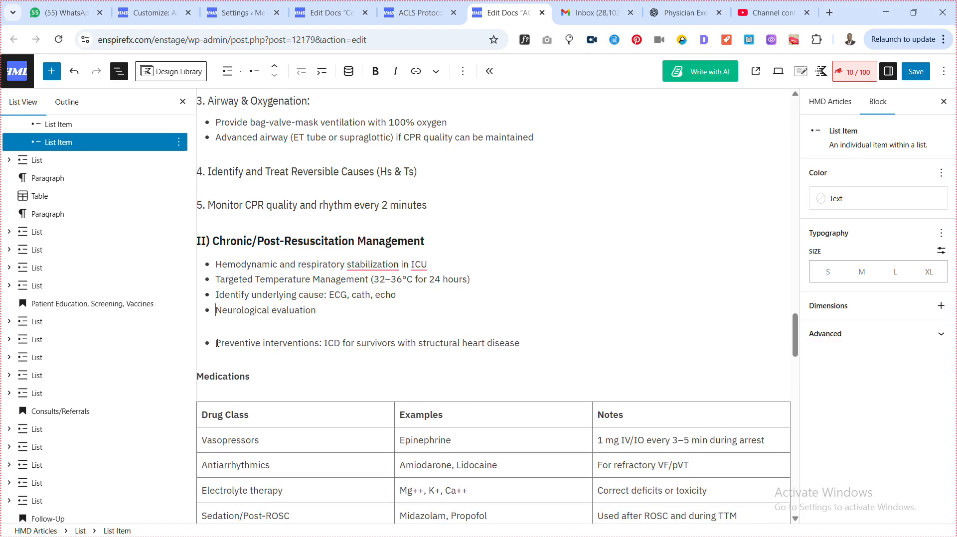
Convert the "Medications" paragraph above the drug table into an H3 heading without bold formatting.
scroll(240, 330, "down", 1)
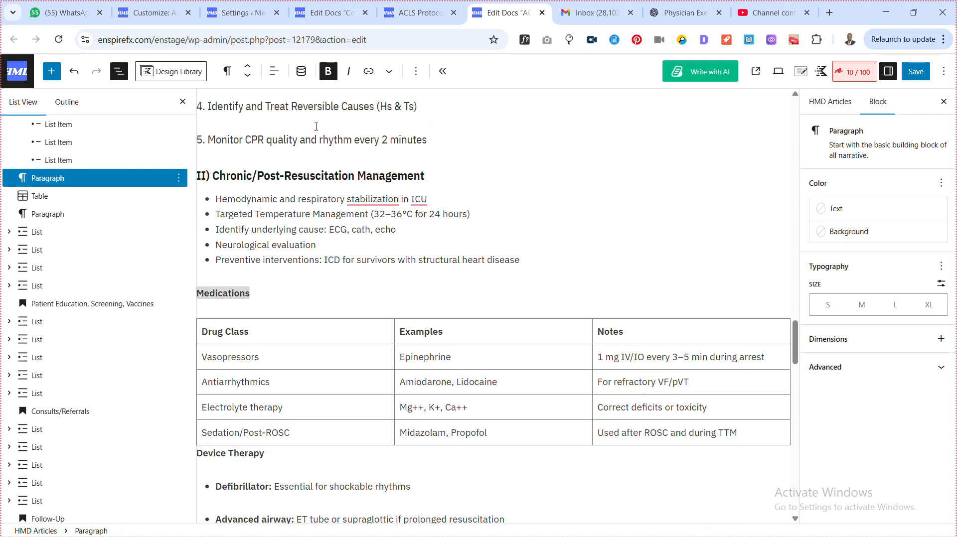
scroll(273, 192, "up", 8)
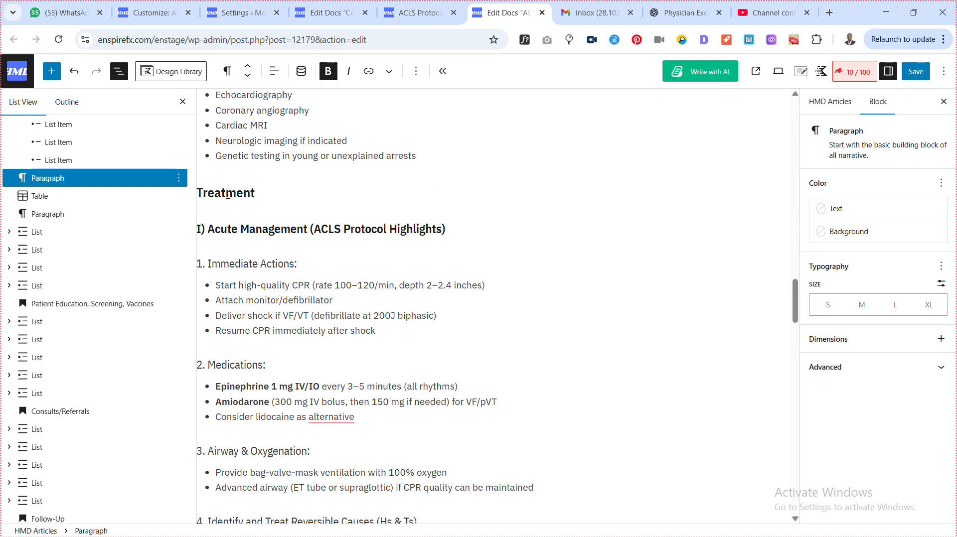
left_click(227, 194)
scroll(245, 206, "down", 10)
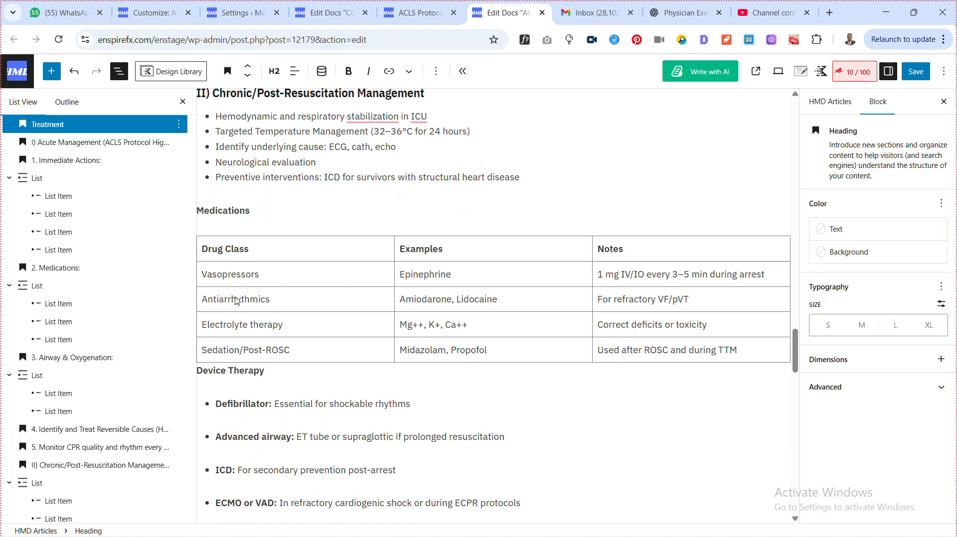
double_click(228, 211)
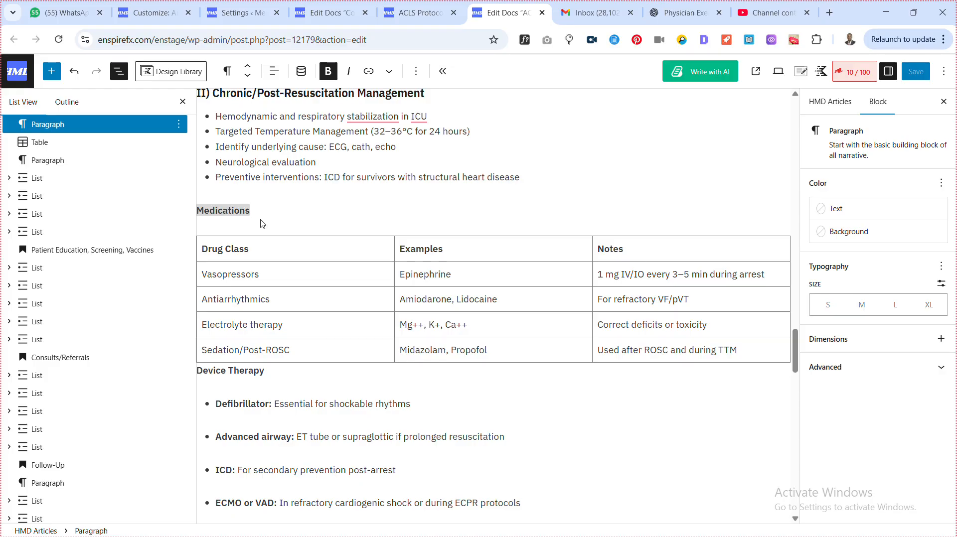
scroll(252, 217, "up", 2)
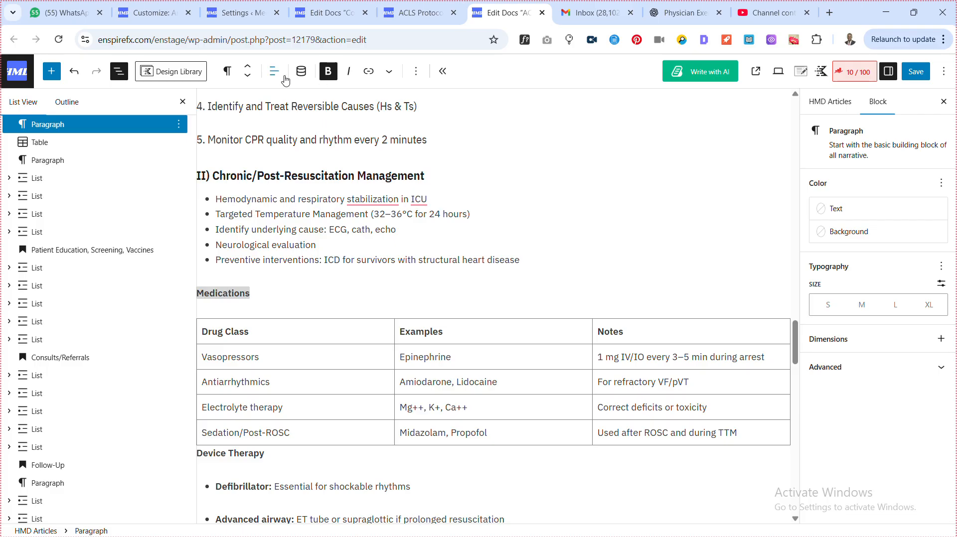
left_click(246, 176)
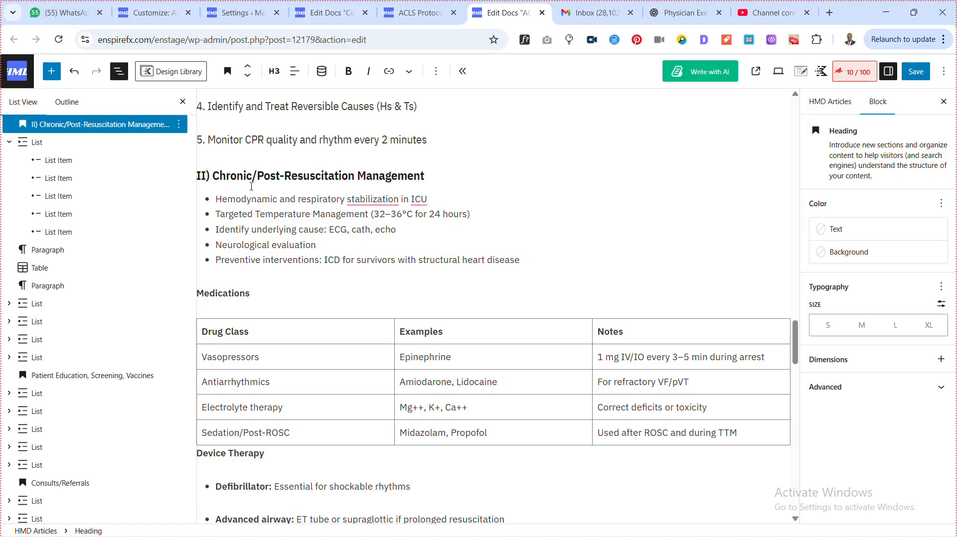
left_click(231, 294)
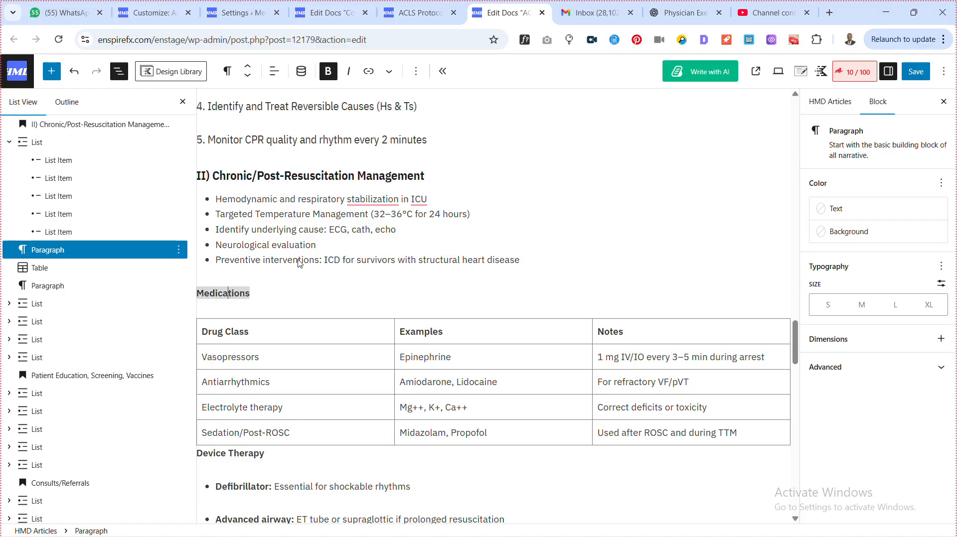
left_click(227, 71)
left_click(254, 130)
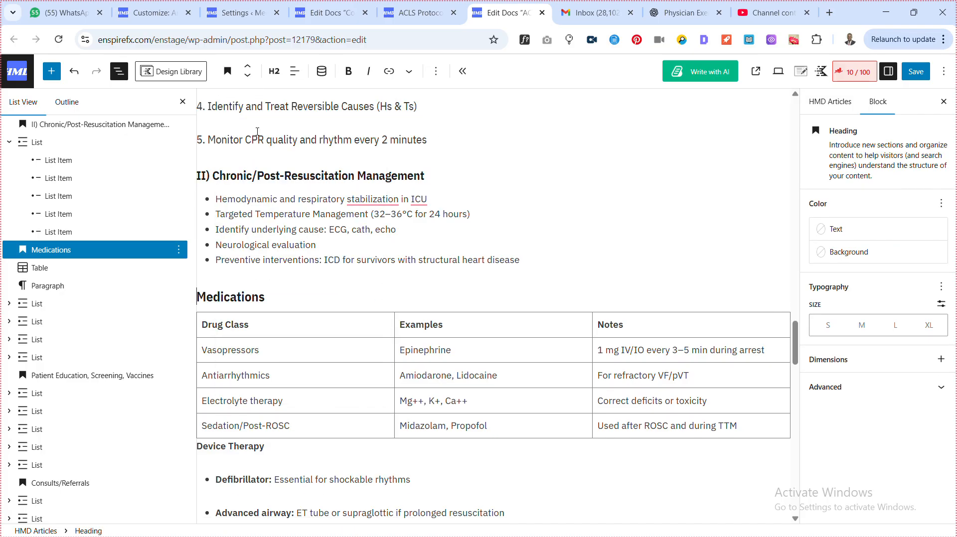
left_click(278, 71)
left_click(296, 153)
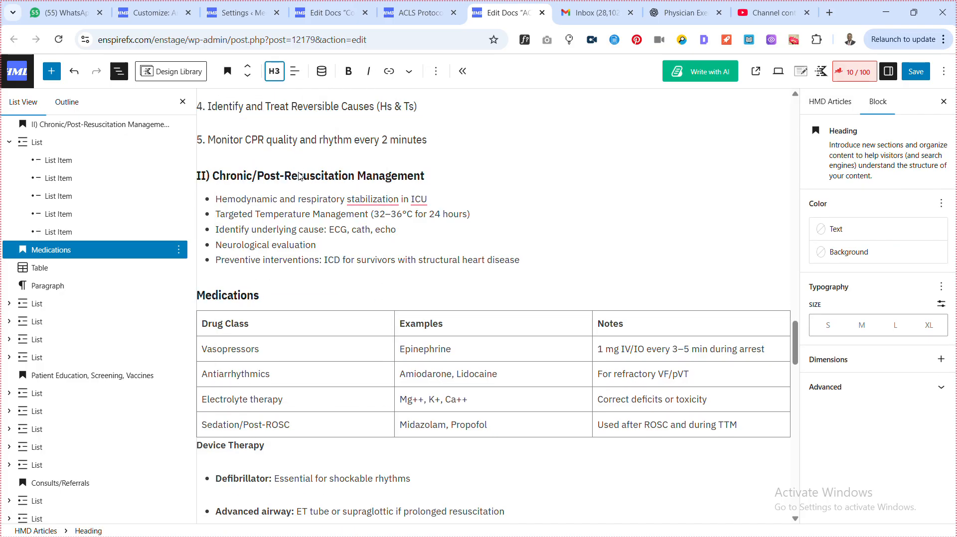
Turn off fixed width cells for the Medications table and enable its header section.
scroll(309, 314, "down", 2)
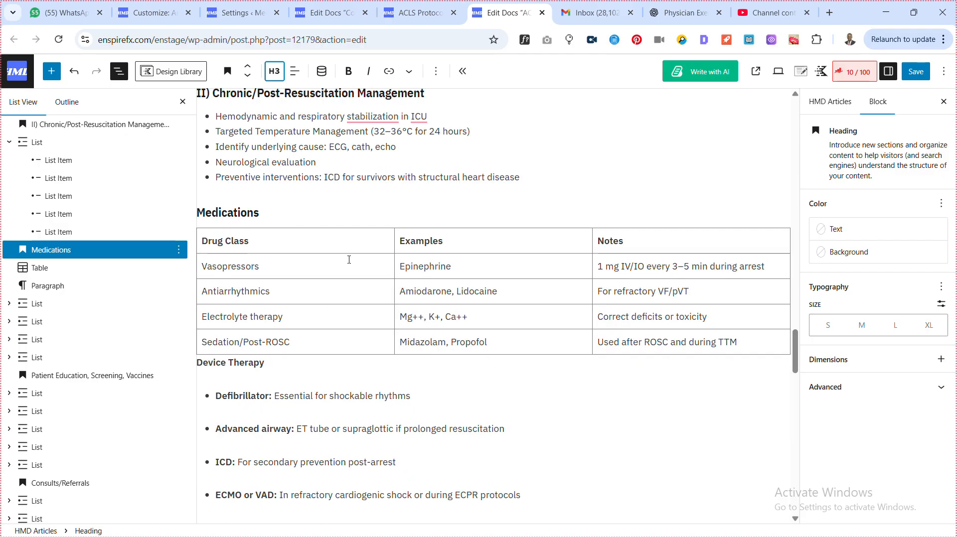
left_click(349, 259)
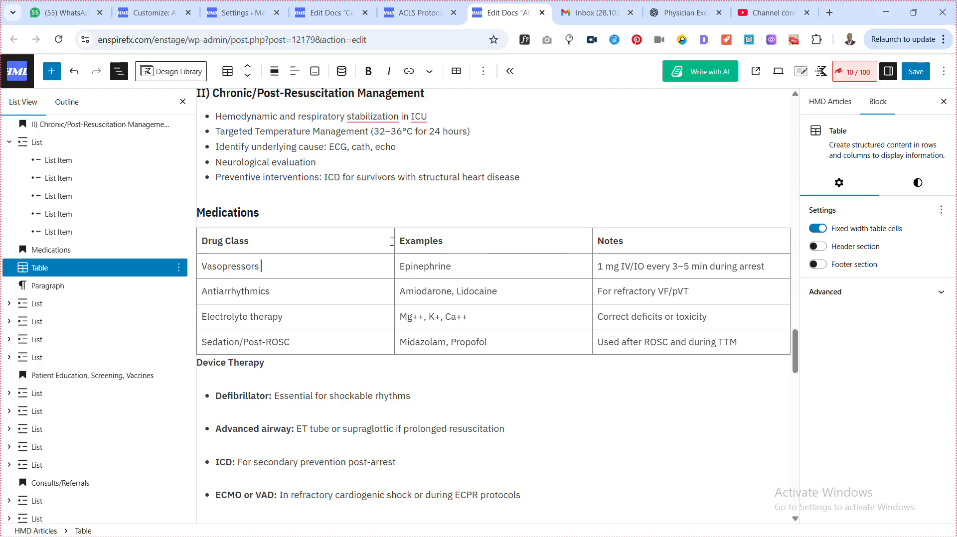
left_click(827, 229)
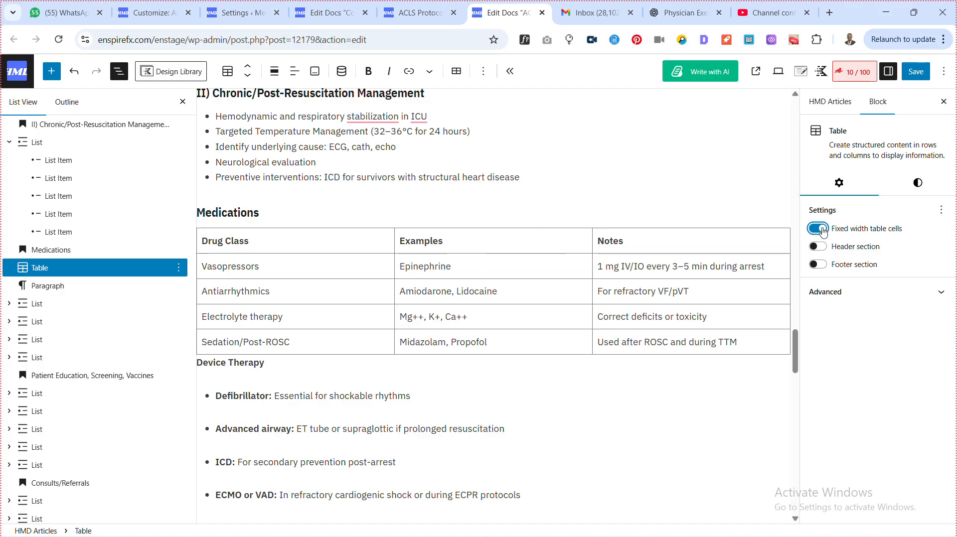
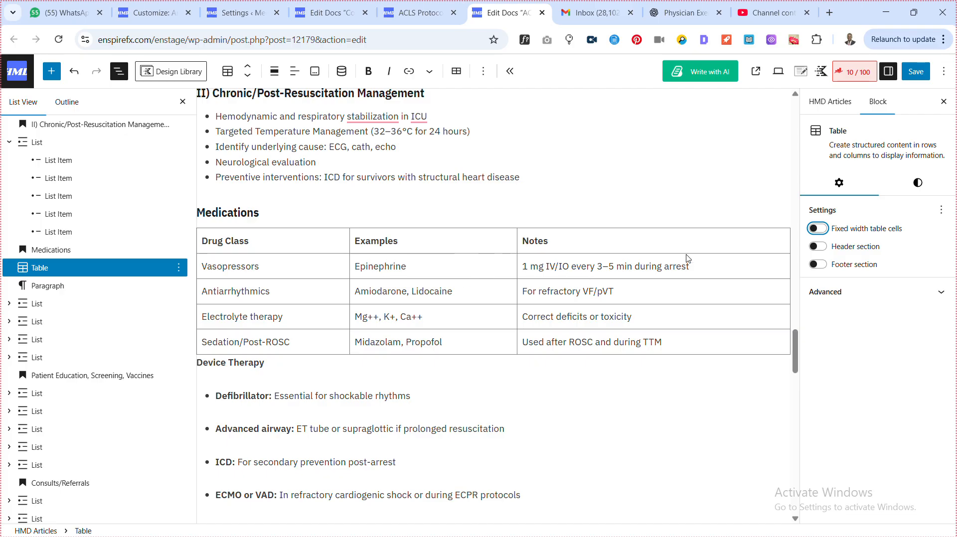
left_click(816, 247)
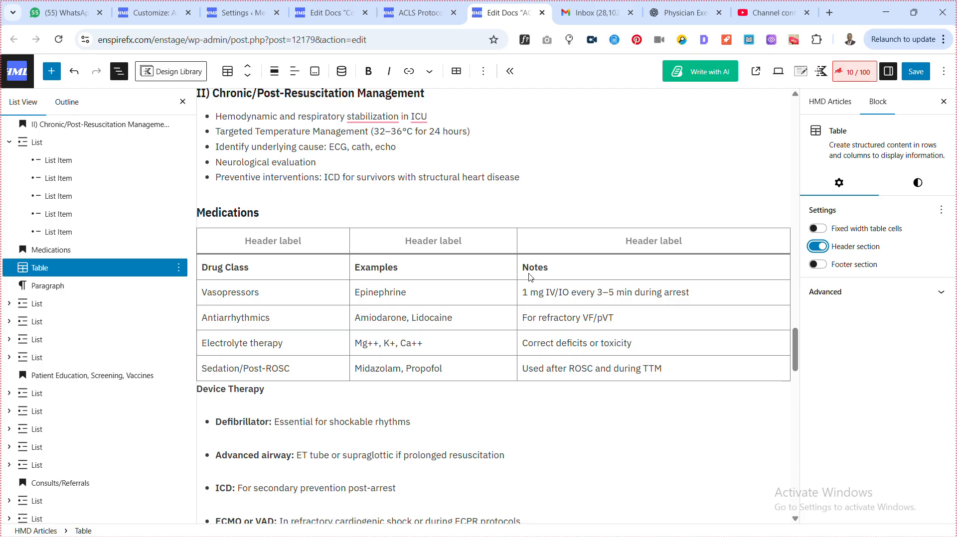
Move "Drug Class" from the first body row into the first header cell of the Medications table and align that column left.
triple_click(284, 271)
key("ctrl+x")
left_click(275, 239)
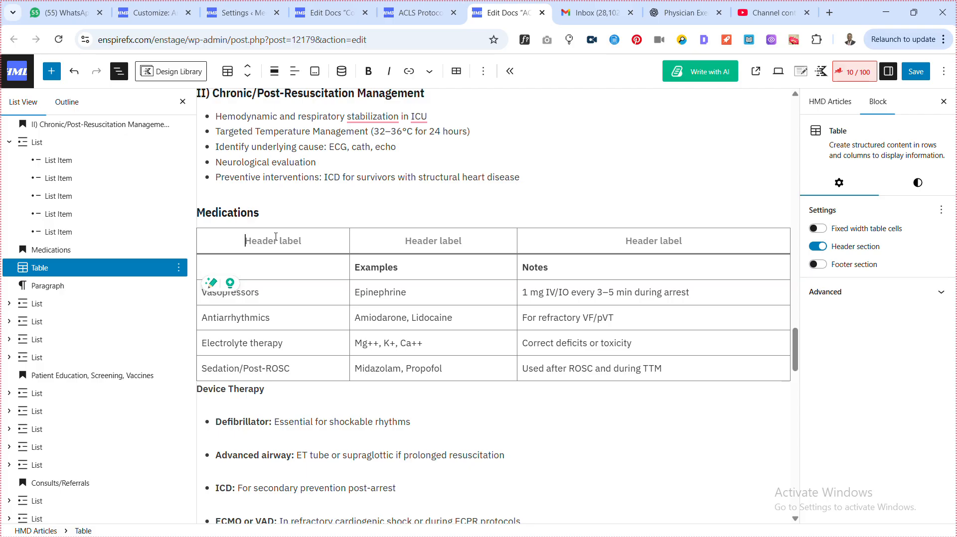
key("ctrl+v")
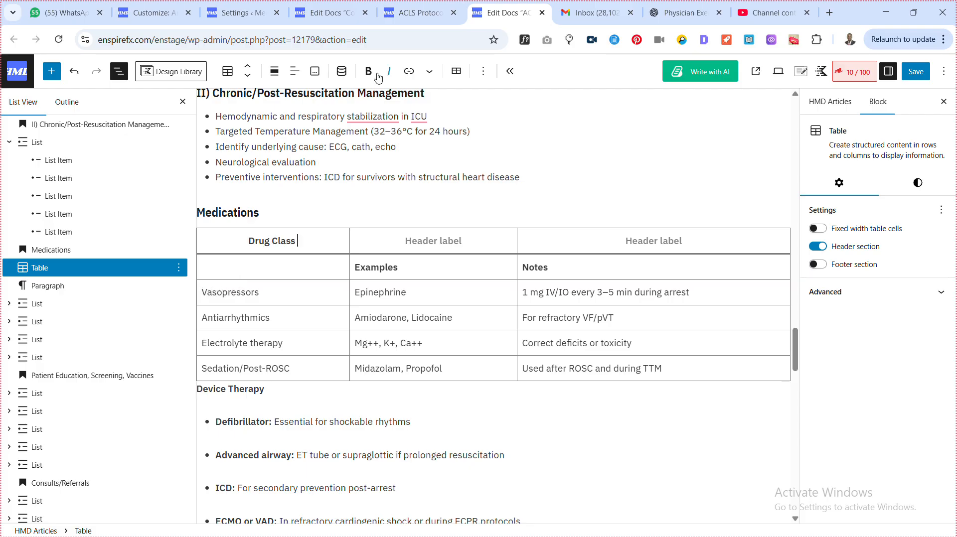
left_click(295, 72)
left_click(315, 112)
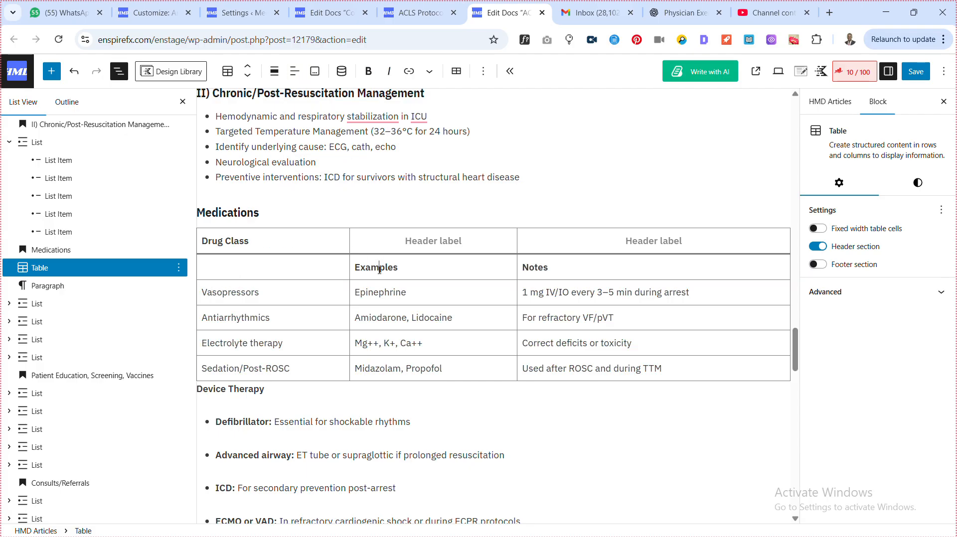
Move "Examples" into the second header cell of the Medications table and align that column left.
double_click(379, 269)
key("ctrl+x")
left_click(398, 243)
key("ctrl+v")
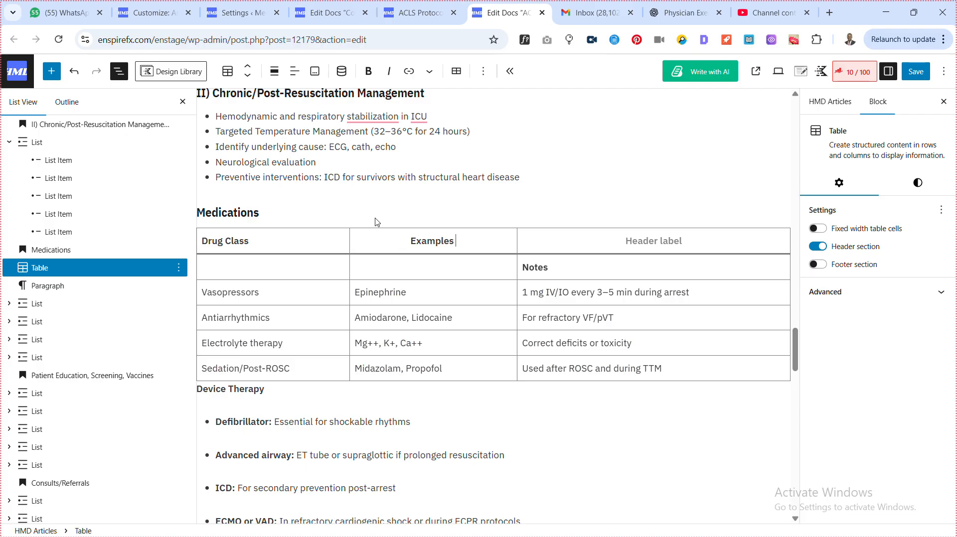
left_click(295, 71)
left_click(311, 112)
Move "Notes" into the third header cell of the Medications table and align that column left.
double_click(535, 267)
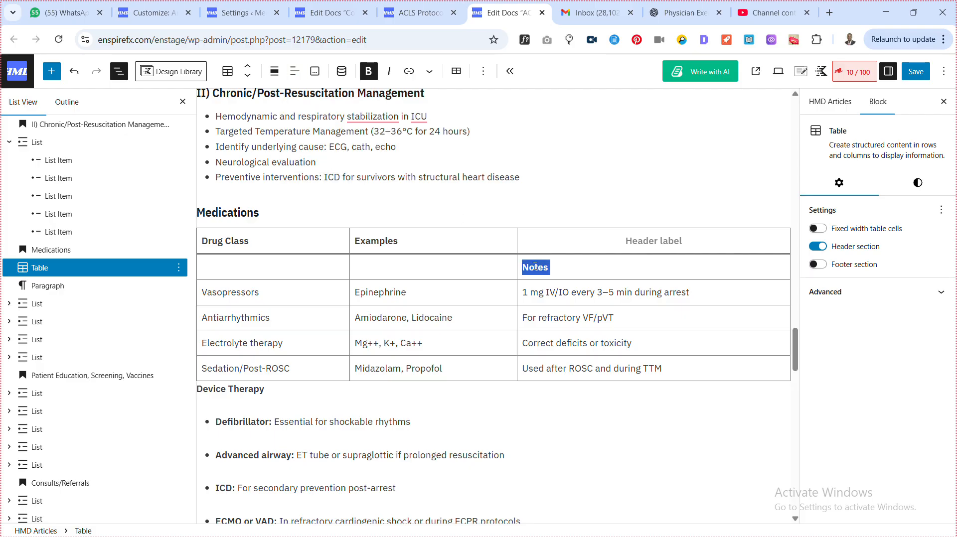
key("ctrl+x")
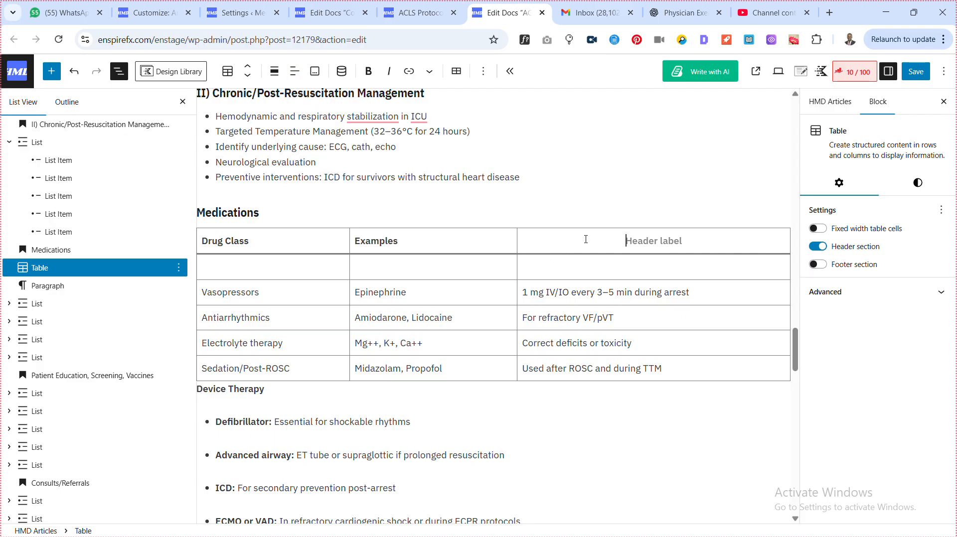
key("ctrl+v")
left_click(295, 71)
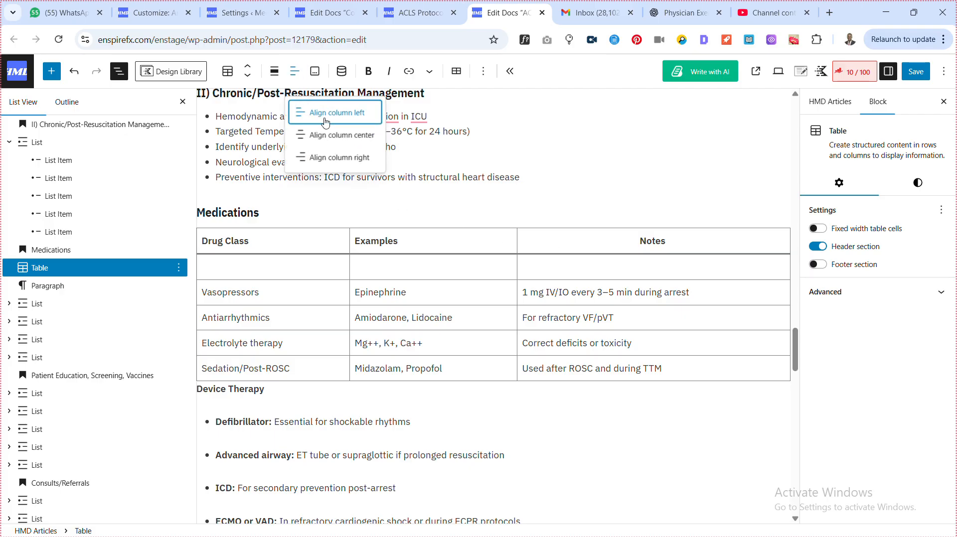
left_click(330, 112)
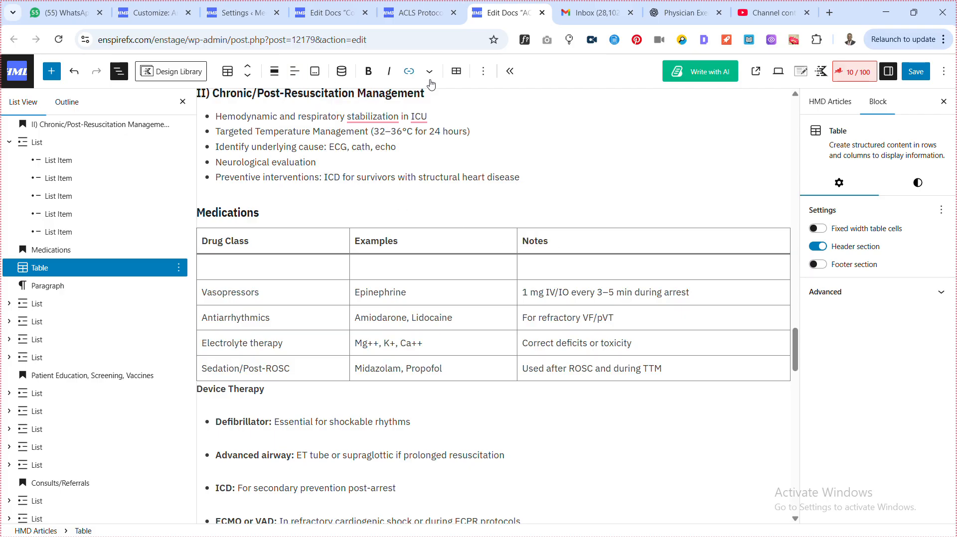
Delete the empty row beneath the Medications table header and save the article.
left_click(483, 72)
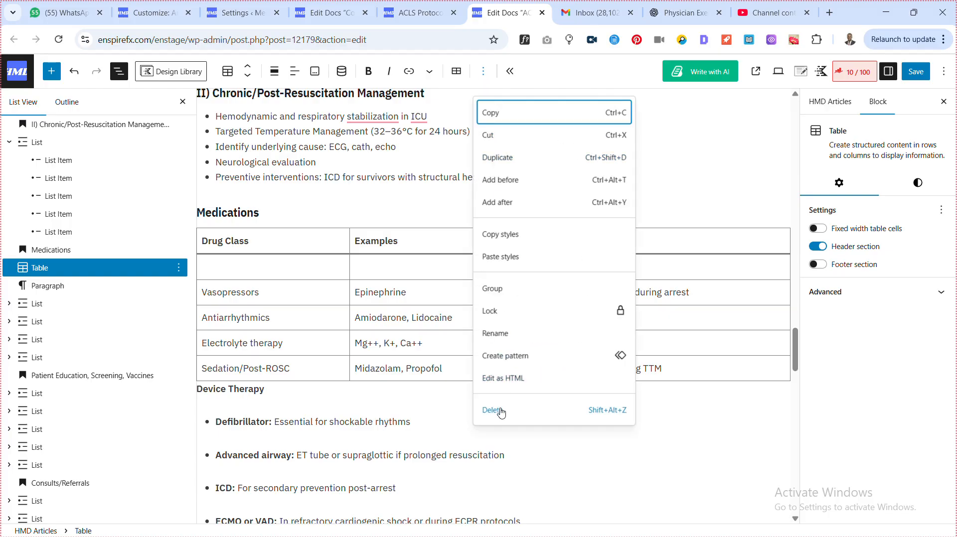
left_click(456, 75)
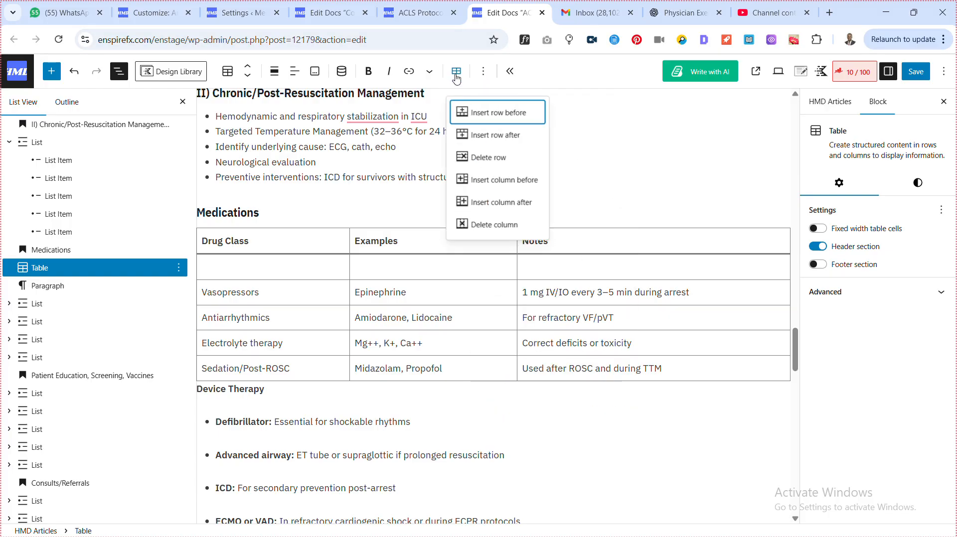
left_click(491, 158)
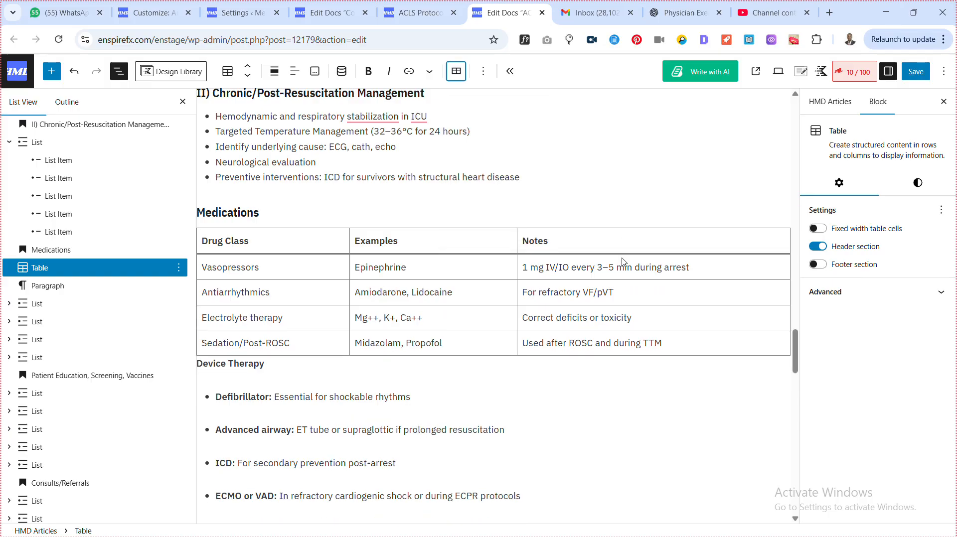
left_click(917, 73)
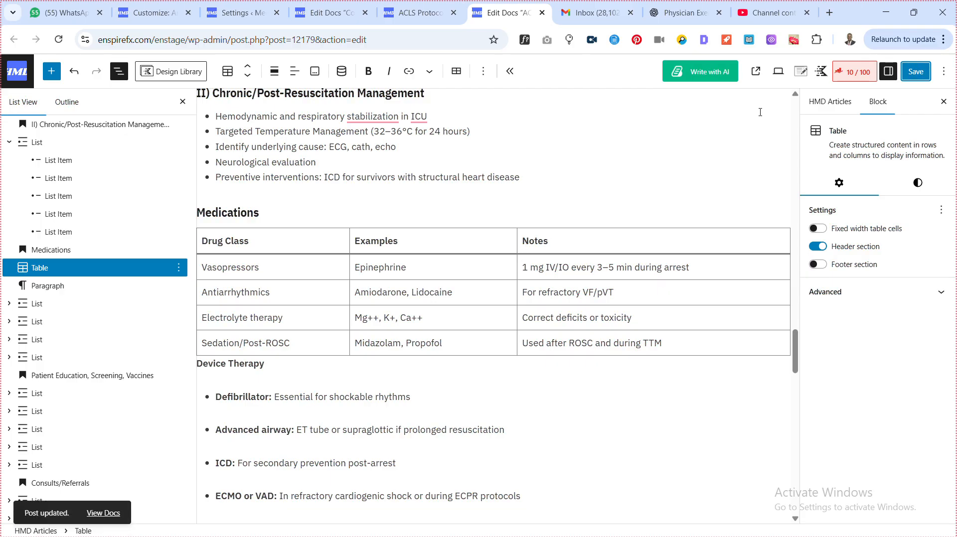
Open the updated article in a new tab and look at the Medications section in the previously loaded copy for comparison.
left_click(756, 71)
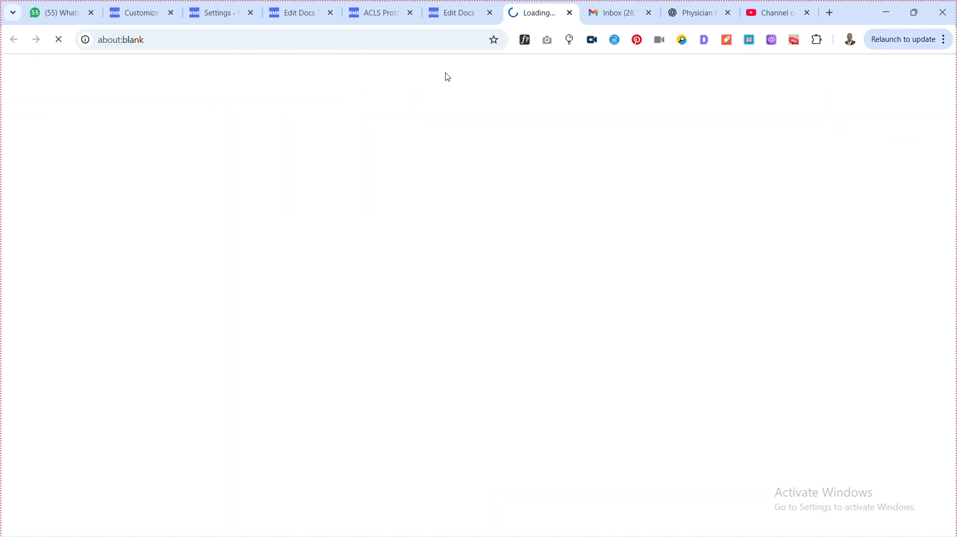
left_click(372, 12)
scroll(385, 217, "down", 1)
scroll(384, 215, "down", 5)
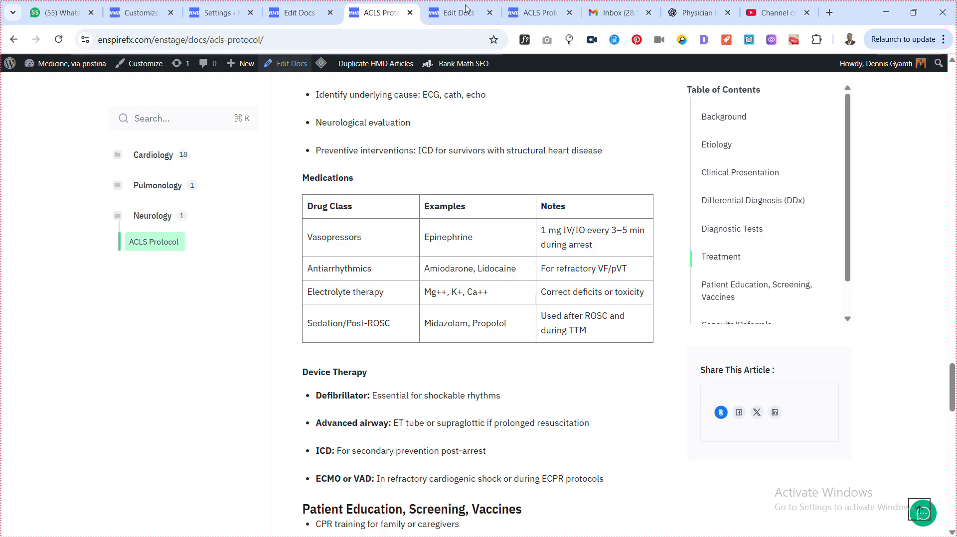
Examine the heading hierarchy, list spacing and Medications table on the updated ACLS Protocol page, from Background down to Consults/Referrals.
left_click(904, 22)
left_click(518, 60)
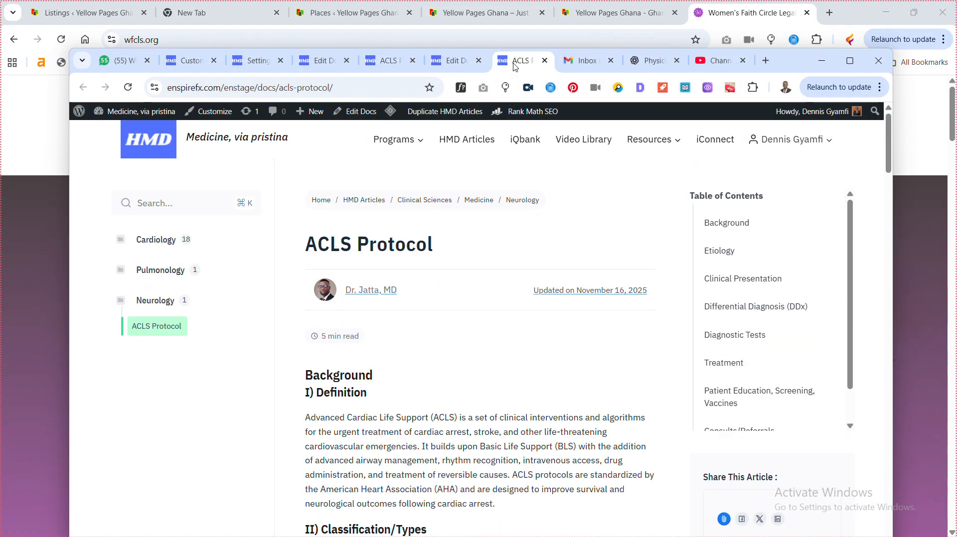
left_click(850, 60)
scroll(509, 179, "down", 8)
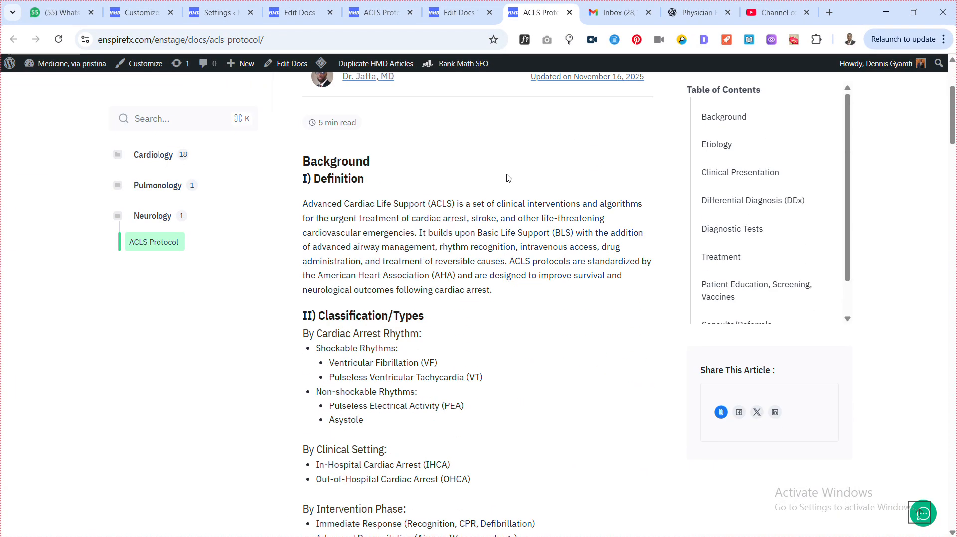
scroll(490, 192, "down", 9)
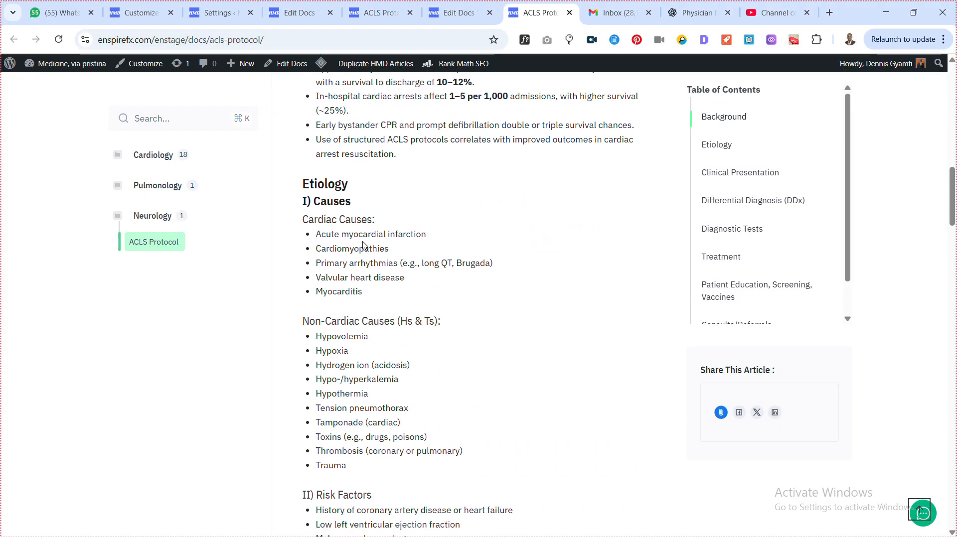
scroll(363, 245, "down", 8)
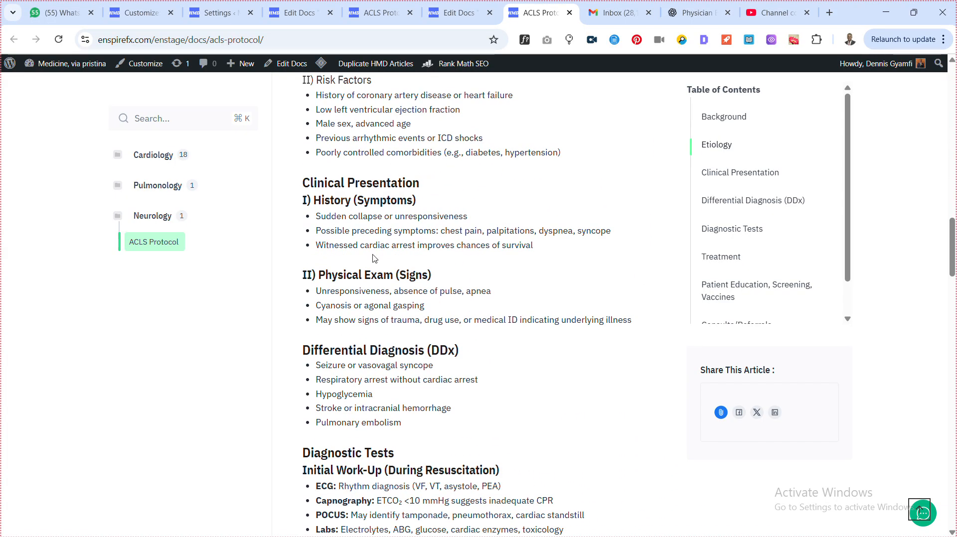
scroll(390, 240, "down", 14)
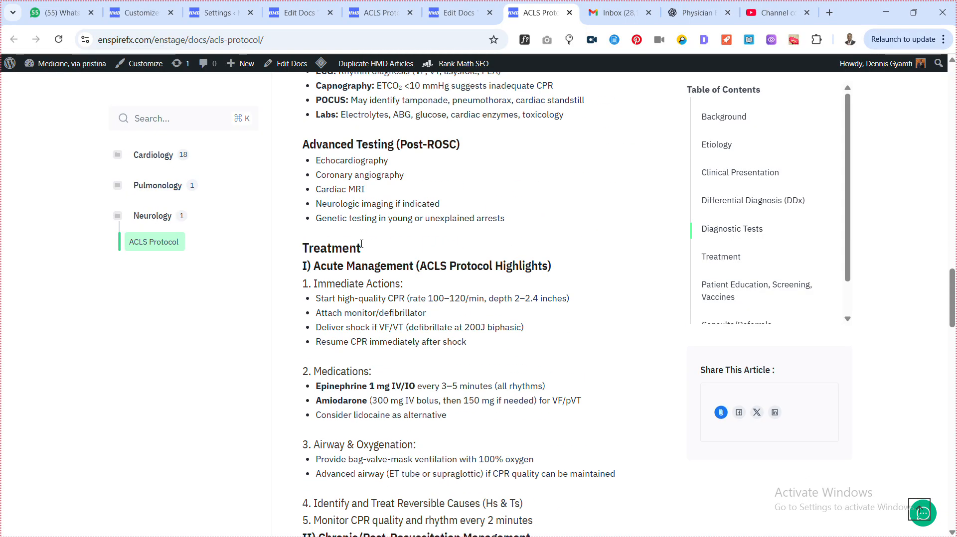
scroll(362, 243, "down", 6)
scroll(362, 244, "up", 2)
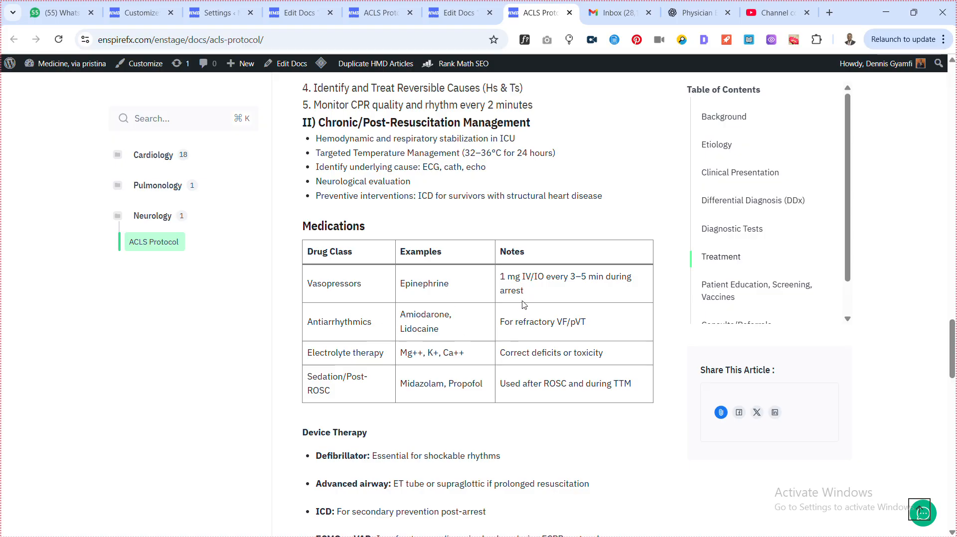
scroll(523, 306, "down", 2)
scroll(427, 324, "down", 5)
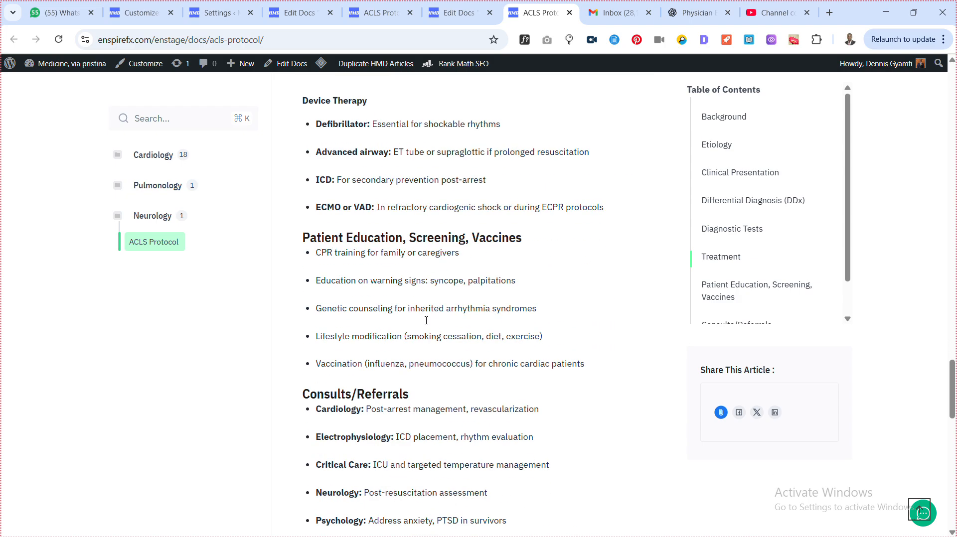
Check the end of the published ACLS Protocol page down to Prognosis, and return to the article in the editor.
scroll(408, 338, "down", 2)
scroll(408, 338, "down", 10)
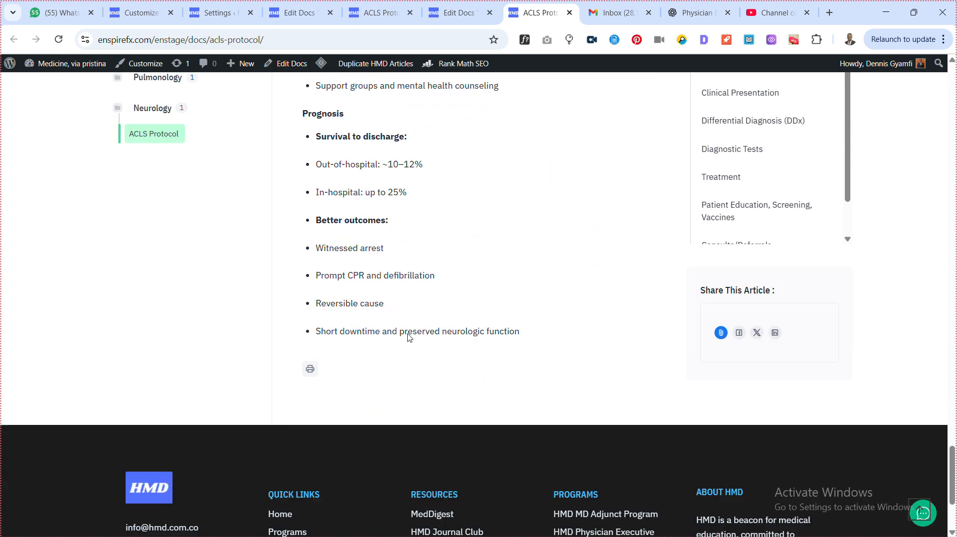
scroll(409, 336, "up", 10)
left_click(370, 19)
left_click(289, 22)
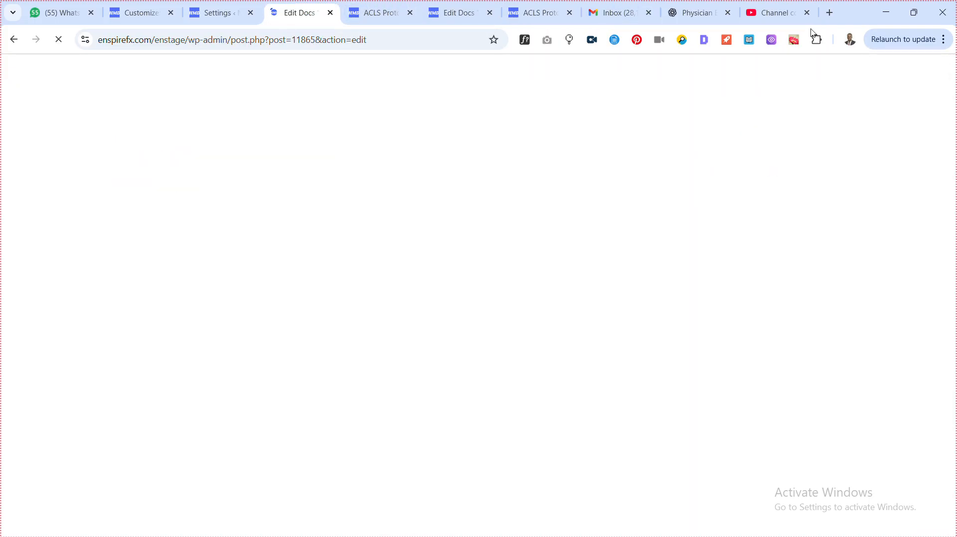
left_click(914, 13)
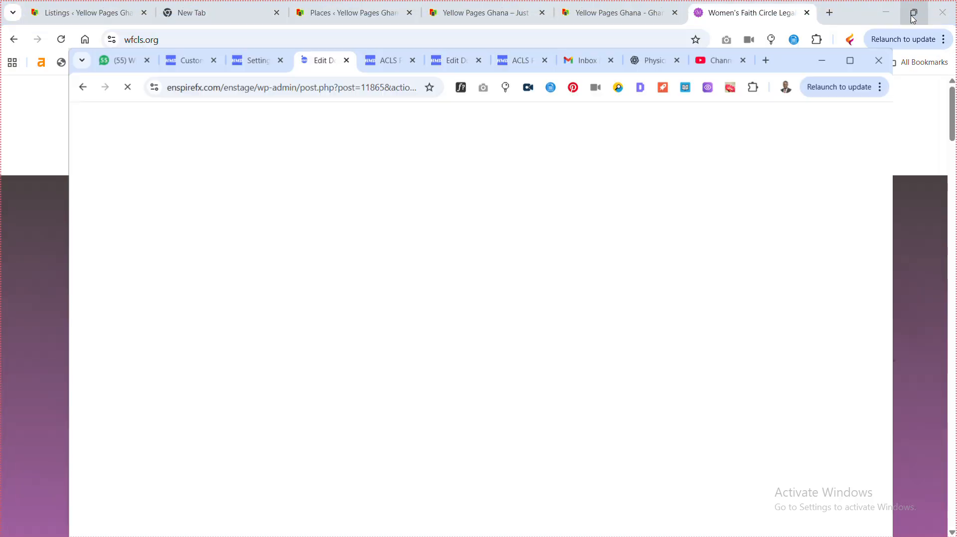
left_click(451, 61)
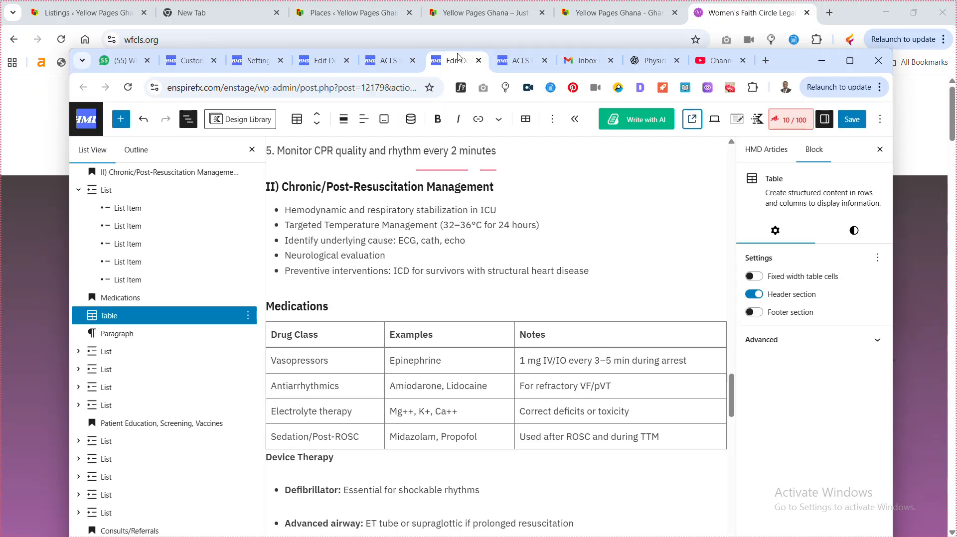
left_click(850, 60)
Convert the Device Therapy line below the Medications table into an unbolded H3 heading.
scroll(299, 215, "down", 1)
scroll(293, 213, "down", 5)
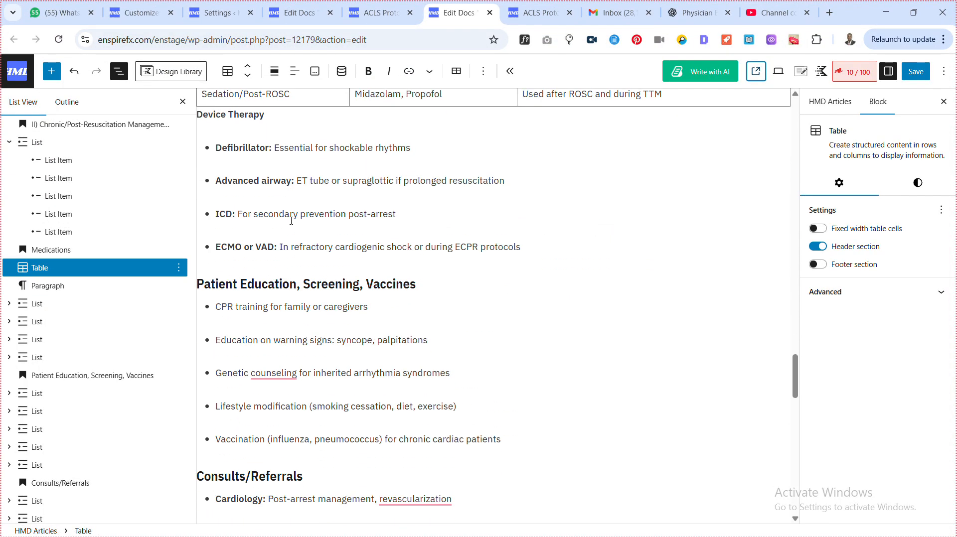
scroll(247, 190, "up", 8)
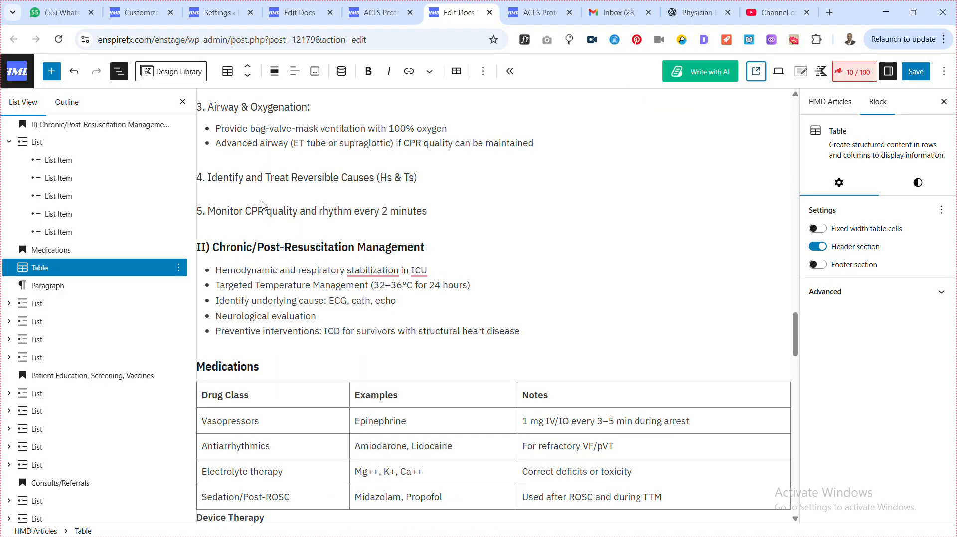
scroll(249, 277, "down", 2)
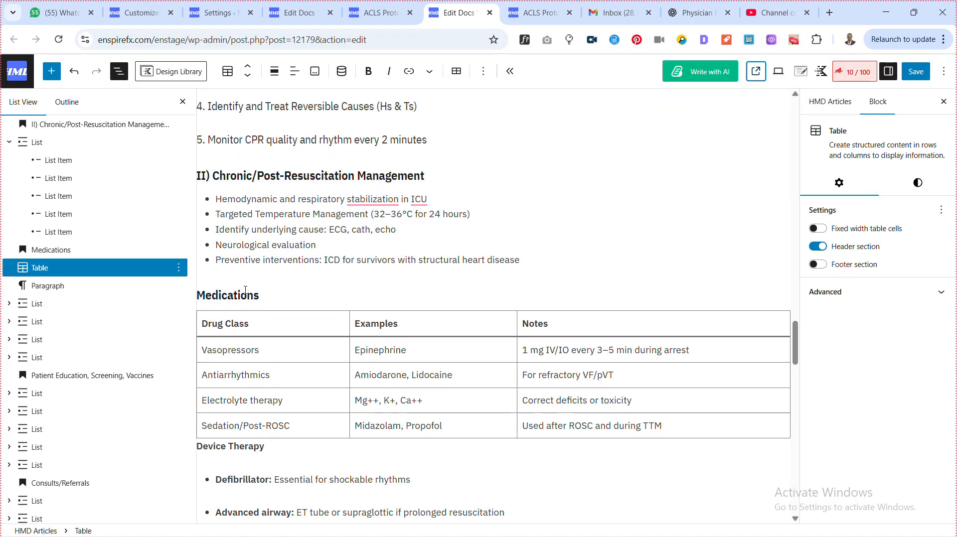
left_click(243, 298)
scroll(261, 289, "down", 2)
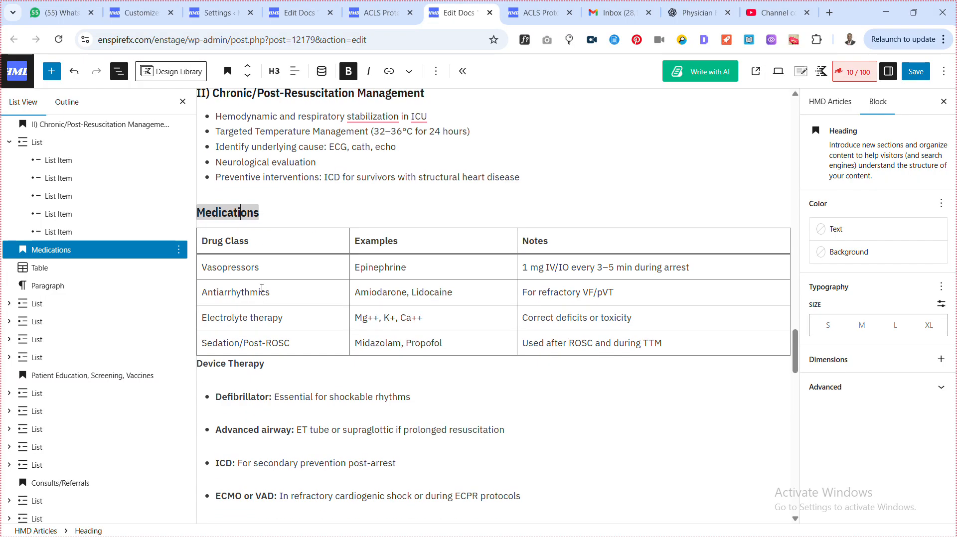
left_click(240, 365)
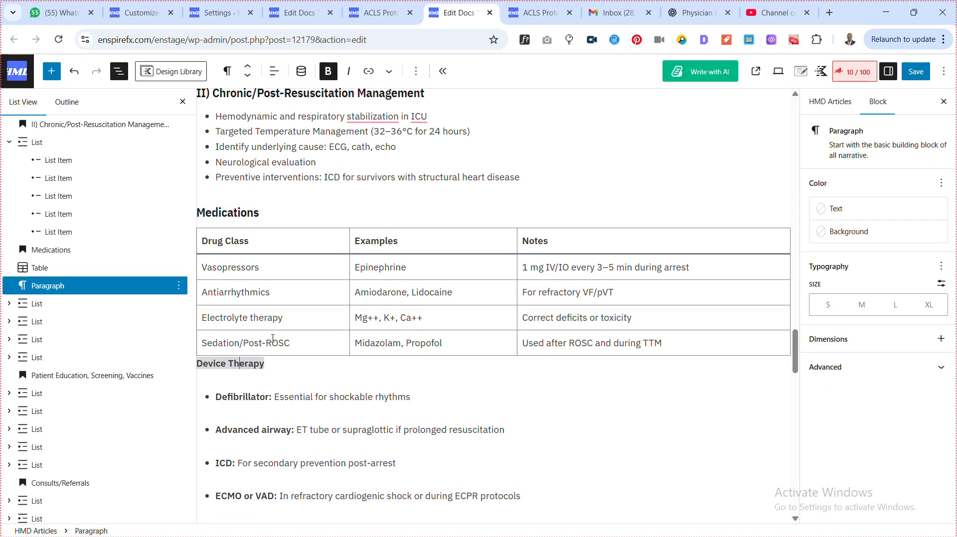
left_click(227, 70)
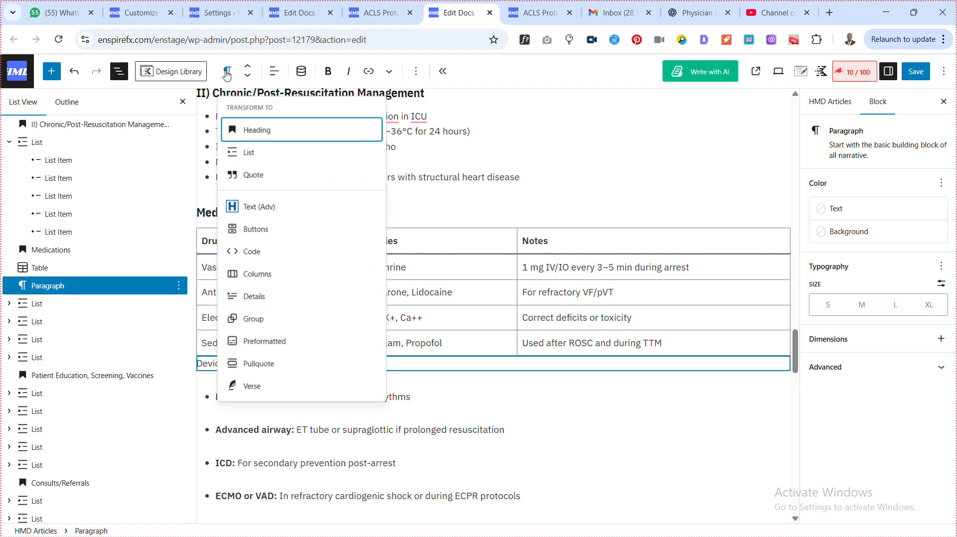
left_click(271, 127)
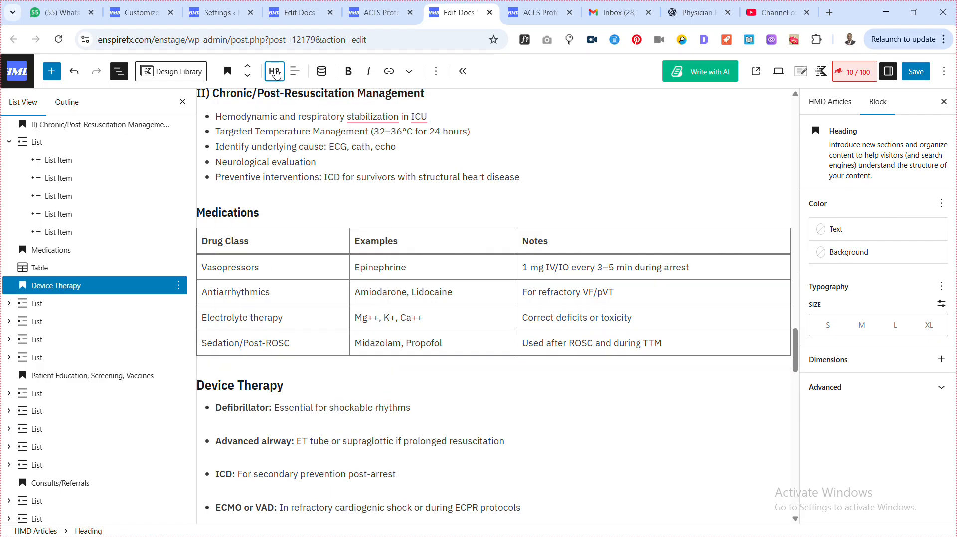
left_click(274, 71)
left_click(299, 159)
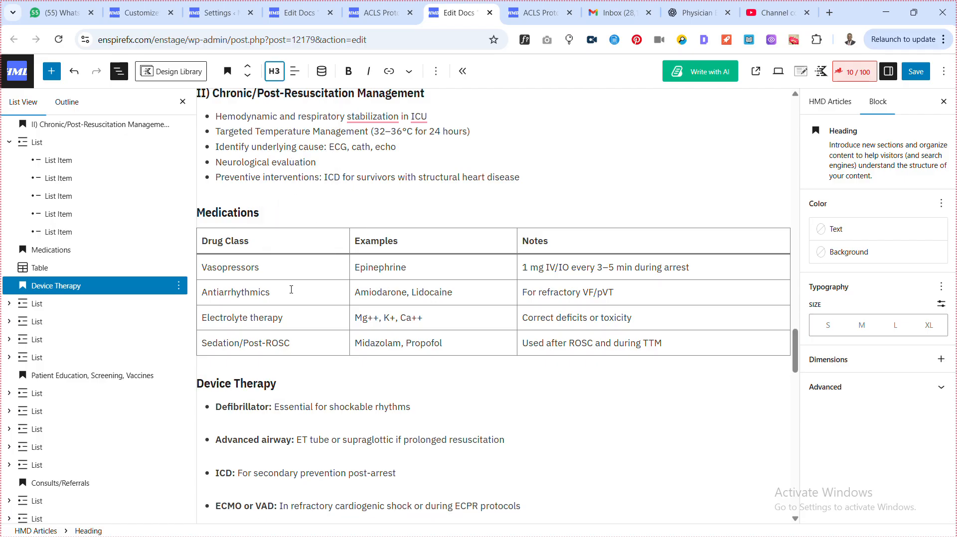
Merge the four separate bullets under Device Therapy, from Defibrillator to ECMO or VAD, into one compact list.
scroll(291, 290, "down", 5)
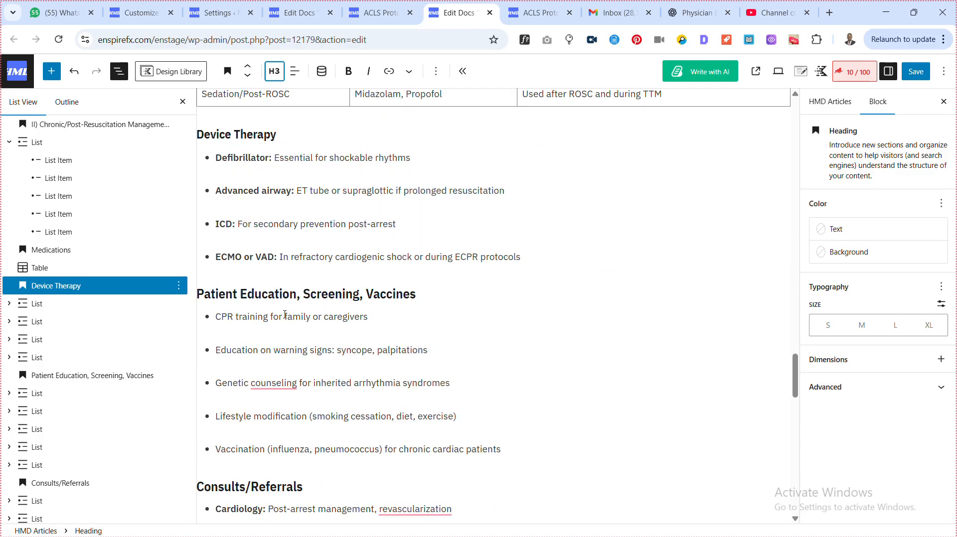
left_click(217, 192)
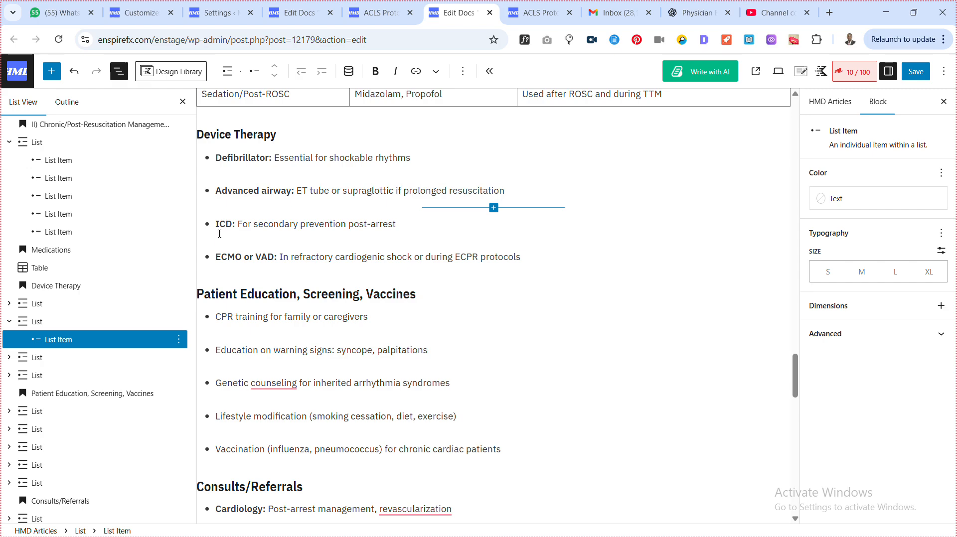
key("BackSpace")
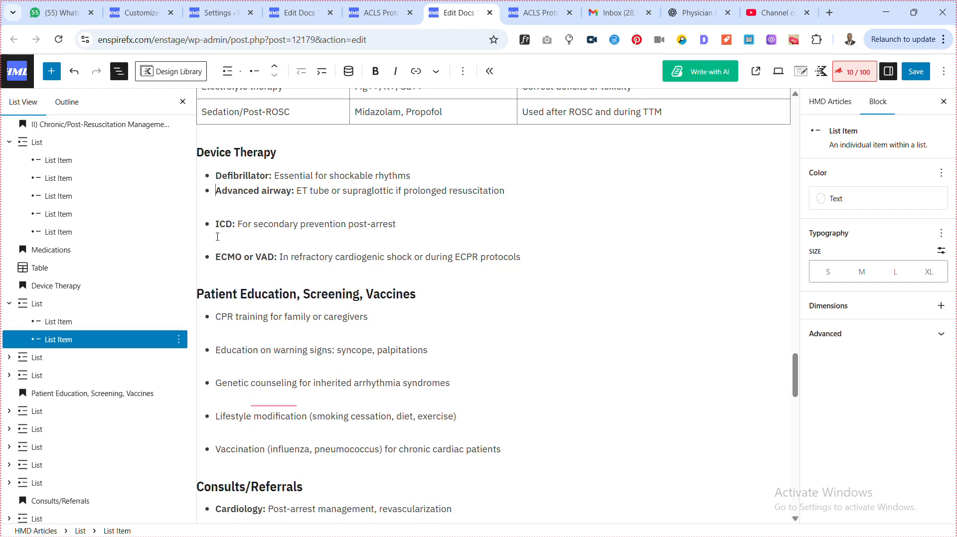
left_click(218, 238)
key("BackSpace")
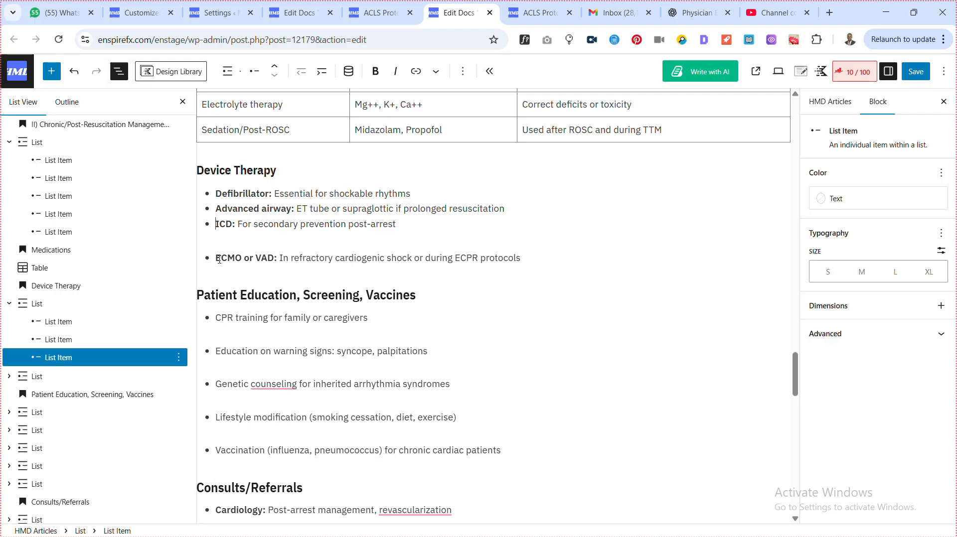
left_click(218, 256)
key("BackSpace")
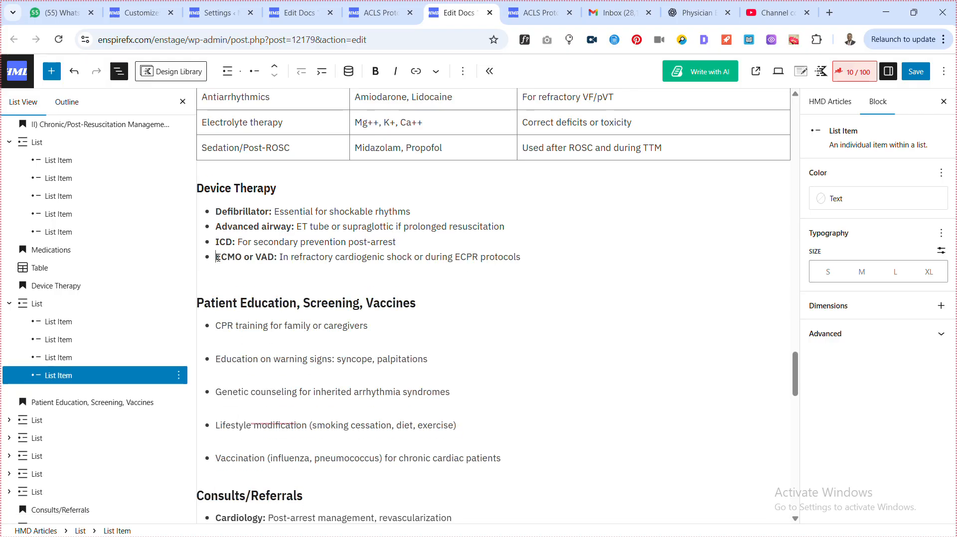
Unbold the Patient Education, Screening, Vaccines heading and merge the five bullets beneath it into one compact list.
scroll(269, 274, "down", 3)
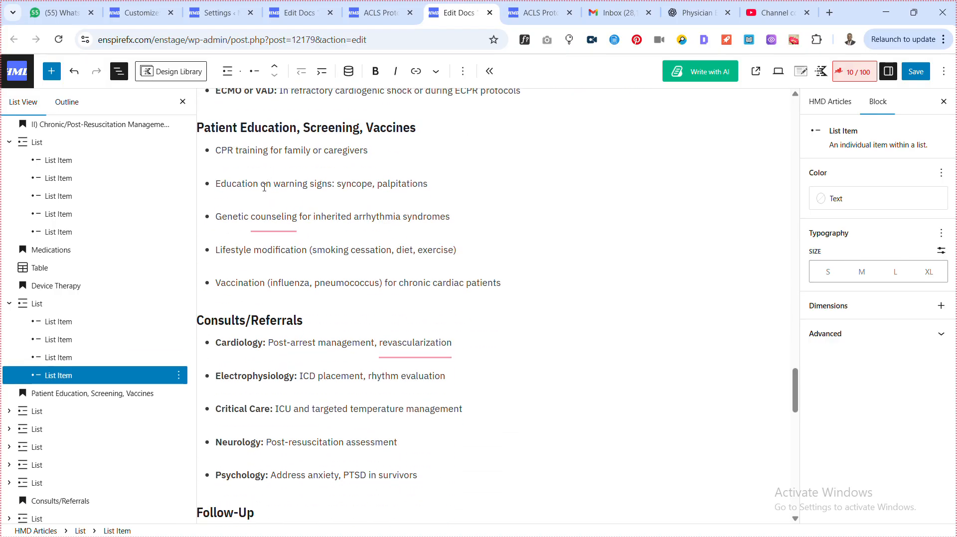
scroll(260, 297, "up", 3)
left_click(259, 295)
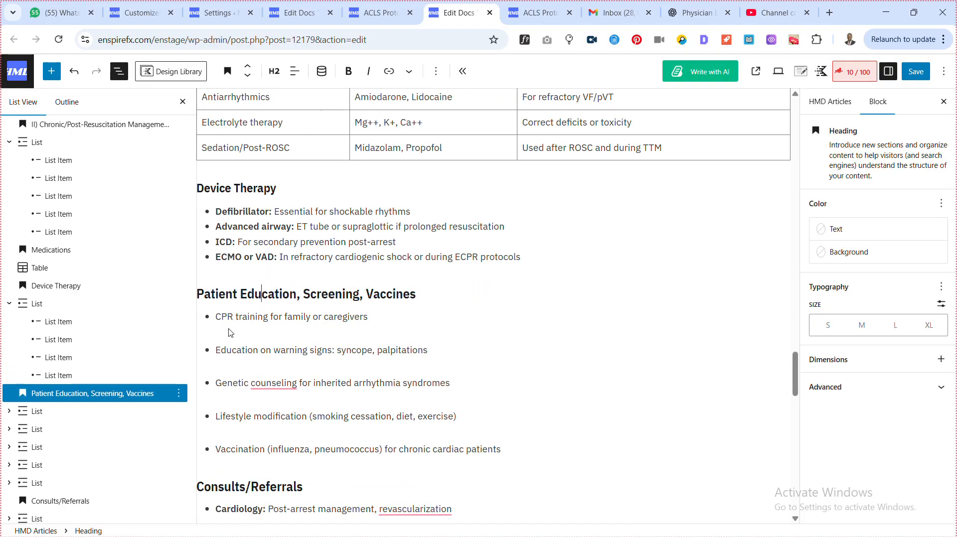
left_click(217, 350)
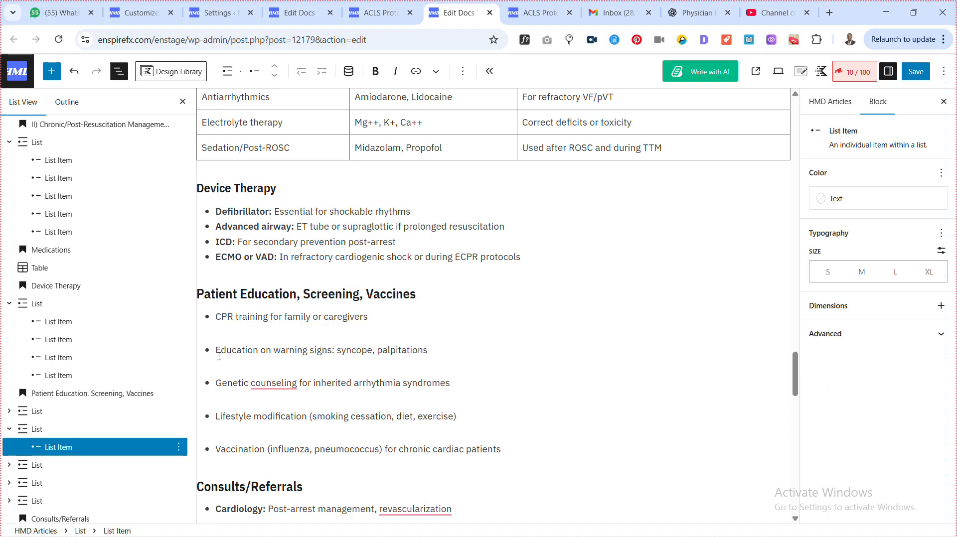
key("BackSpace")
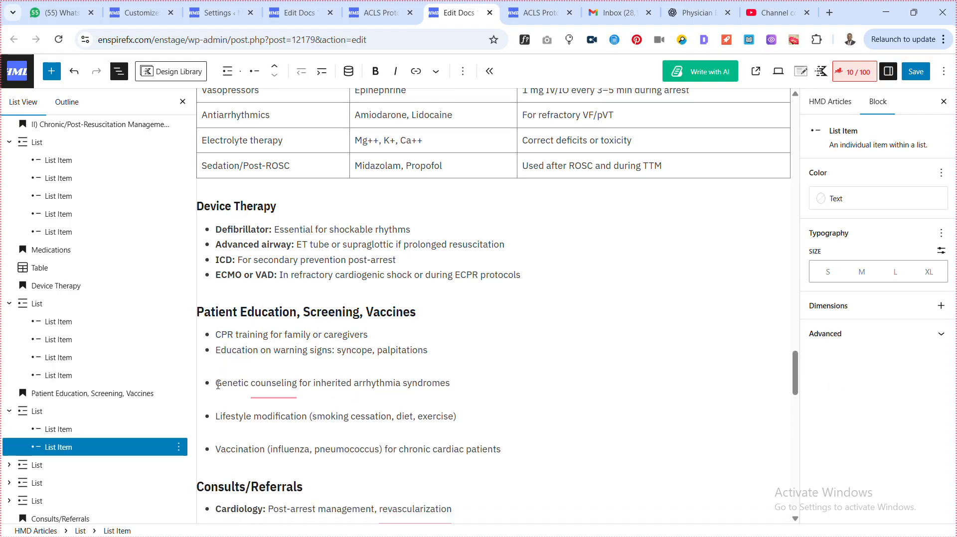
left_click(218, 387)
key("BackSpace")
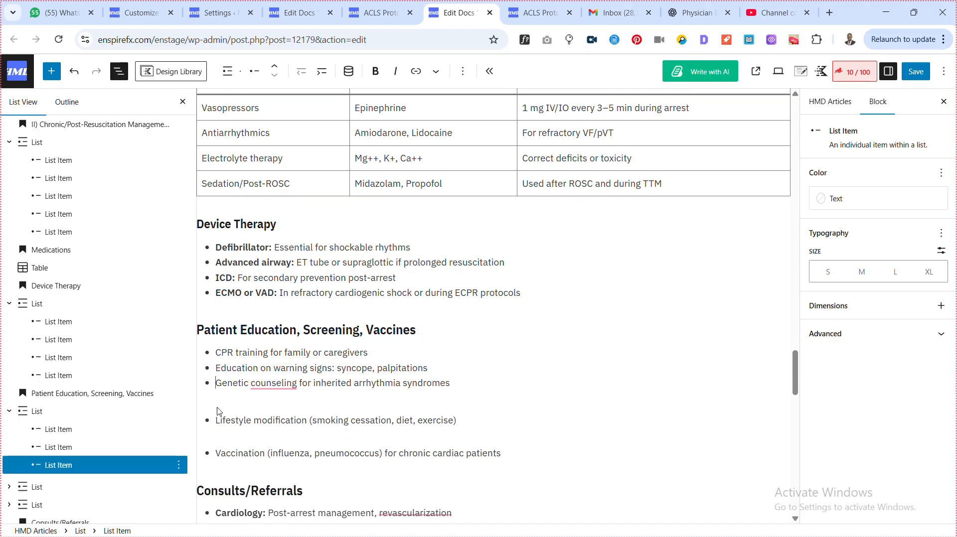
left_click(218, 416)
key("BackSpace")
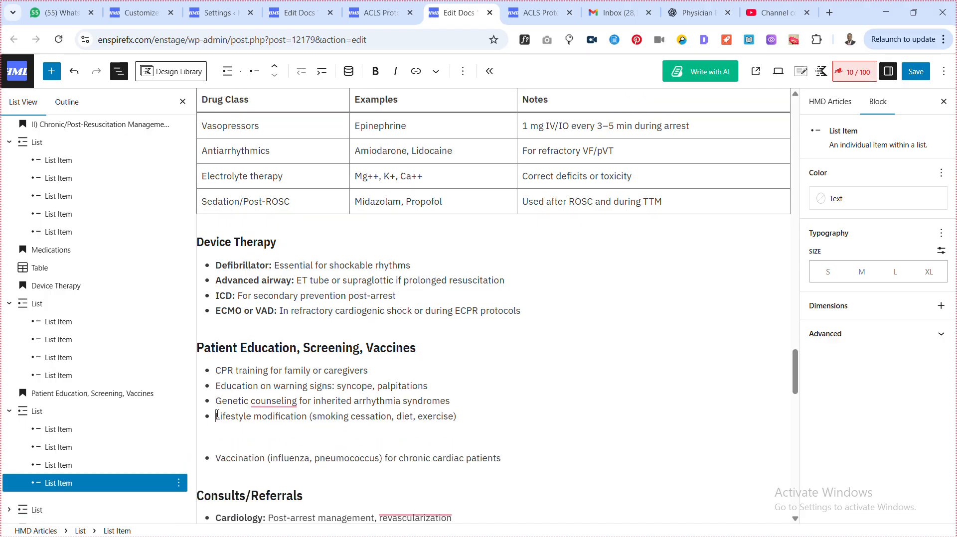
left_click(218, 450)
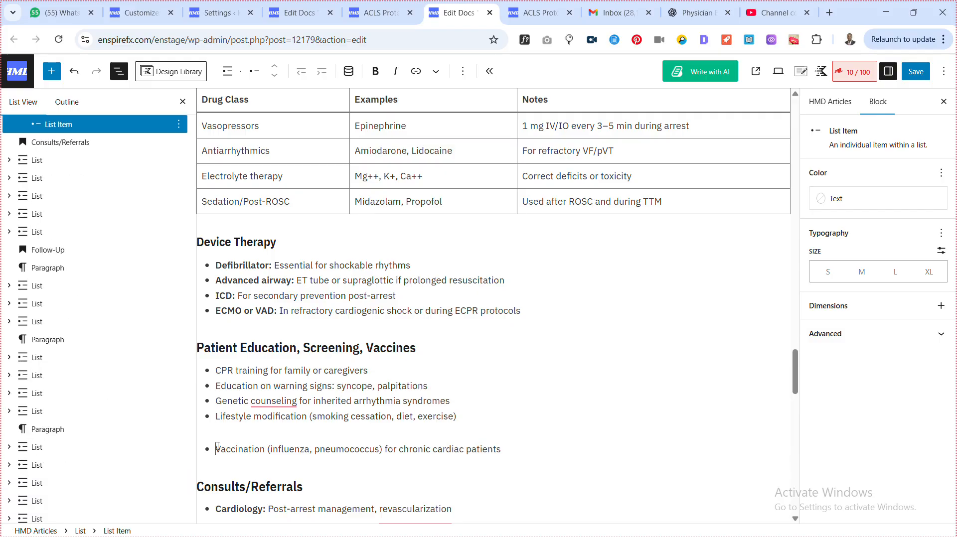
key("BackSpace")
Unbold the Consults/Referrals heading and merge its bullets, from Cardiology to Psychology, into one compact list.
scroll(286, 359, "down", 6)
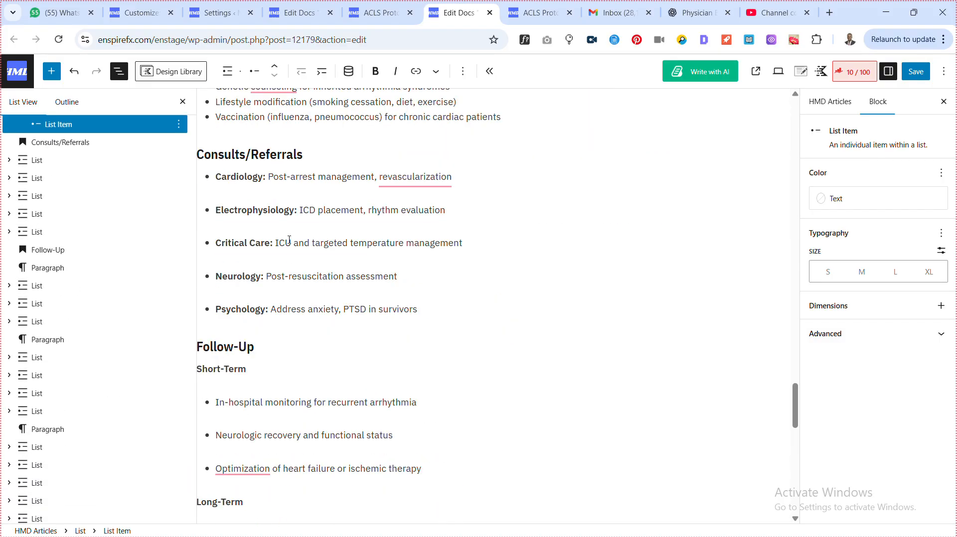
left_click(255, 157)
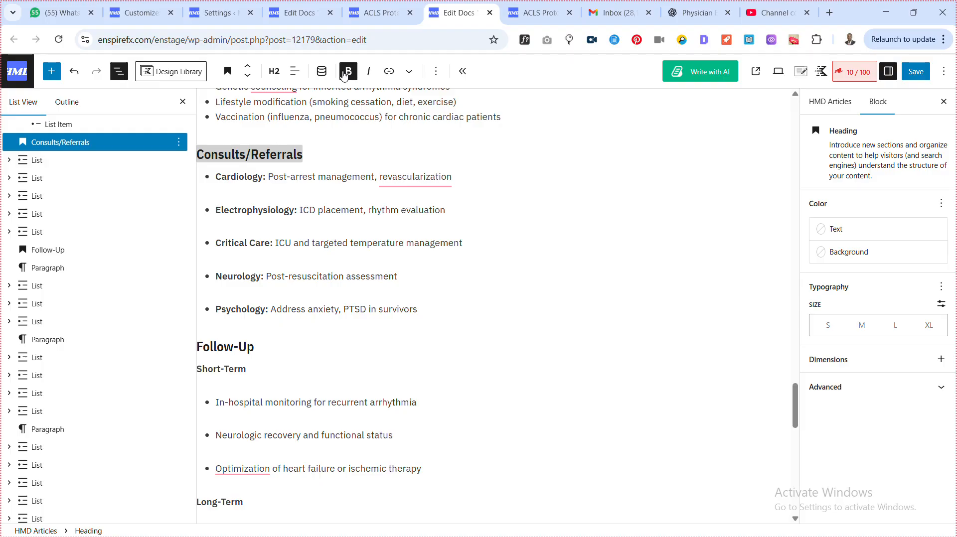
left_click(218, 209)
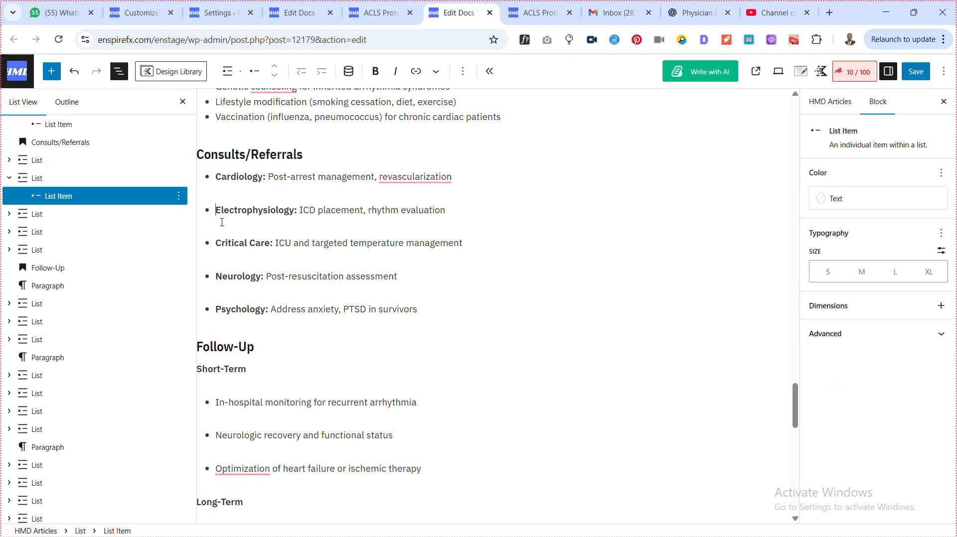
key("BackSpace")
left_click(218, 250)
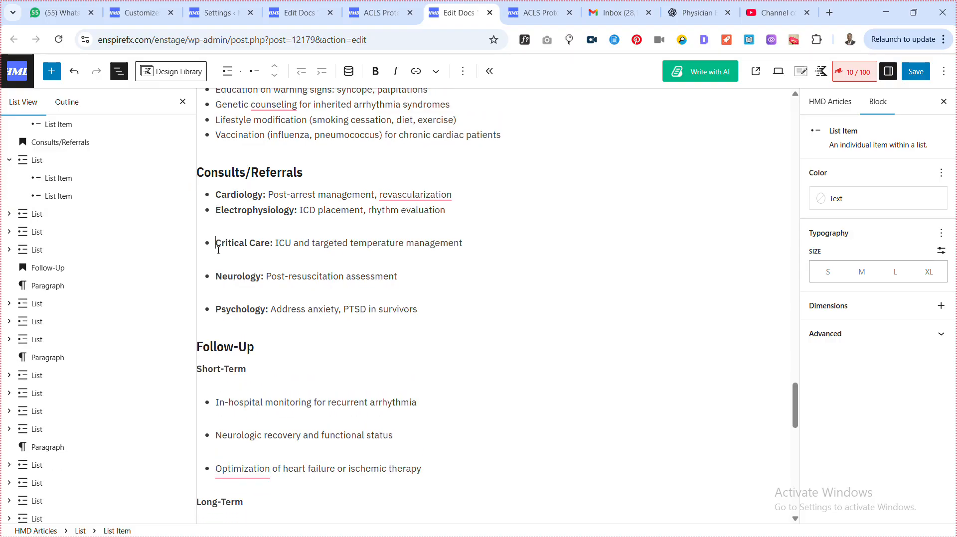
key("BackSpace")
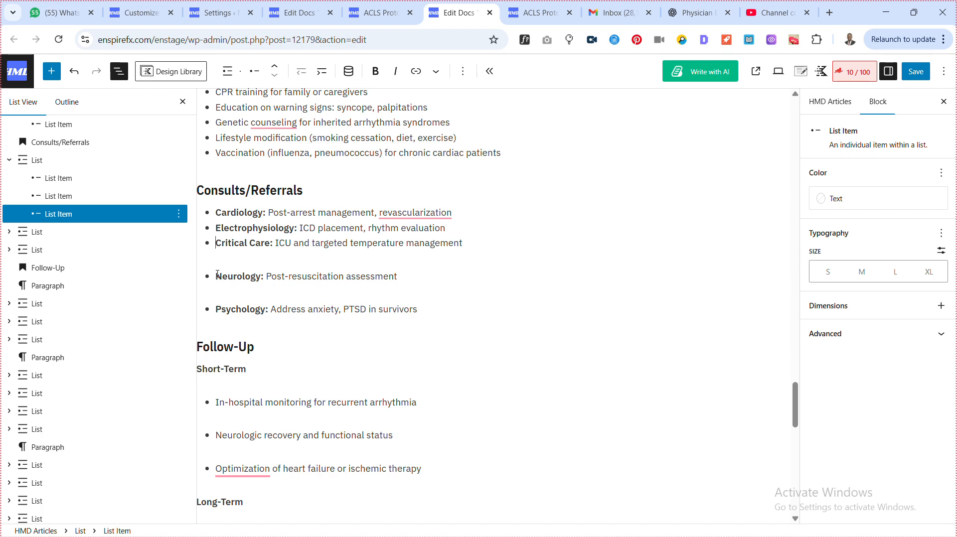
left_click(218, 277)
key("BackSpace")
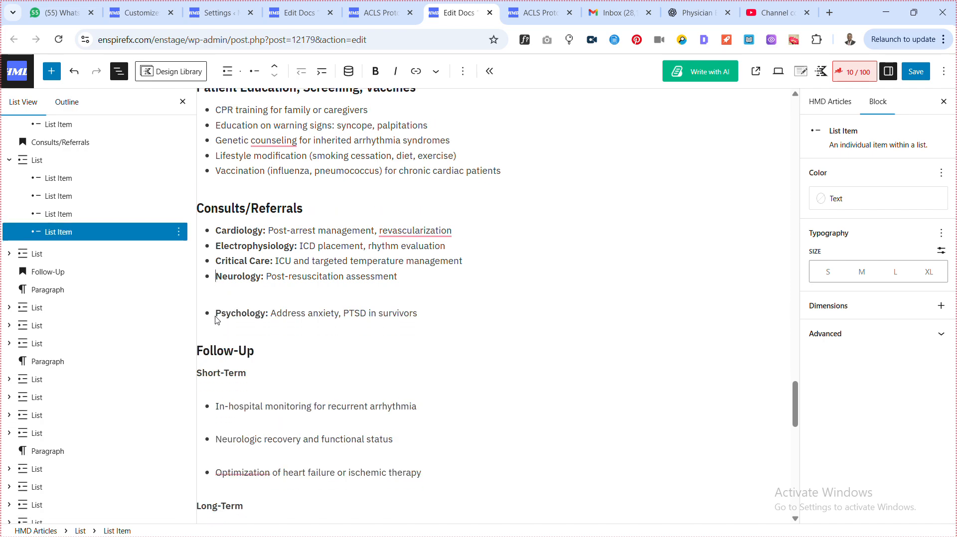
left_click(218, 319)
key("BackSpace")
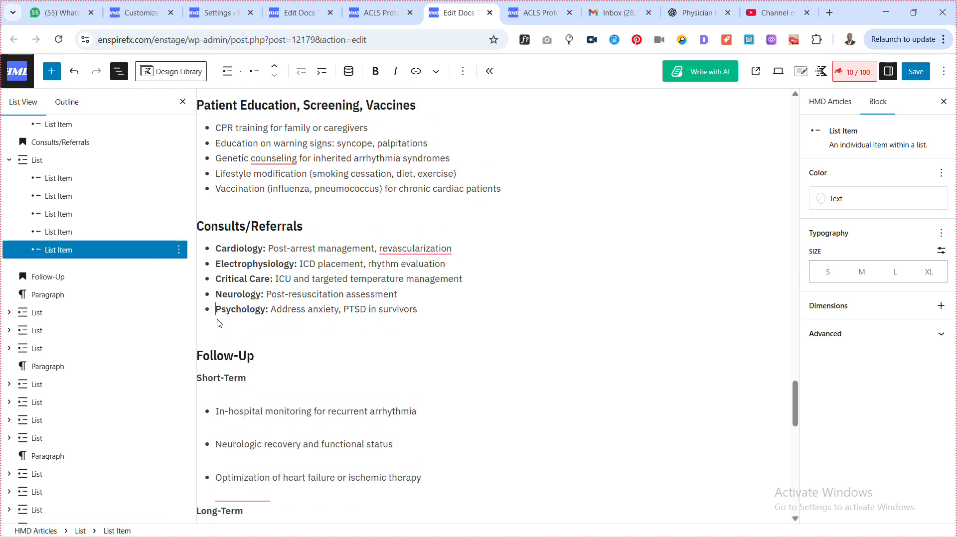
Remove the bold formatting from the Follow-Up heading.
scroll(228, 264, "down", 1)
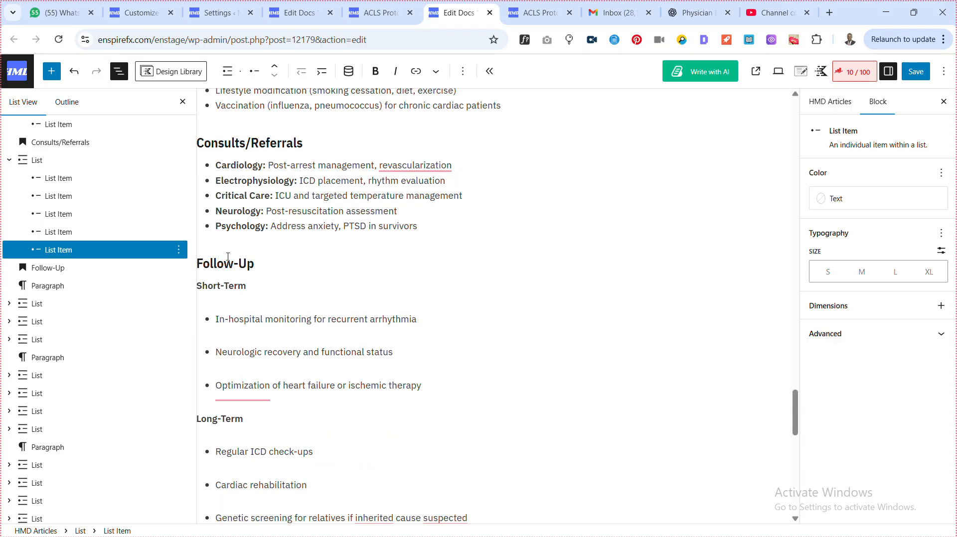
left_click(228, 257)
left_click(352, 71)
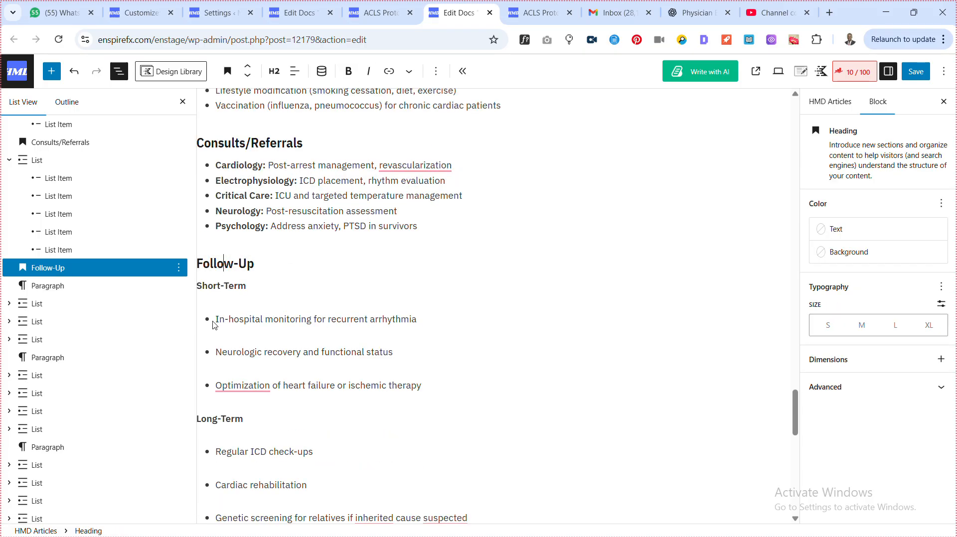
Convert the Short-Term line under Follow-Up into an unbolded H3 heading.
left_click(222, 288)
left_click(328, 71)
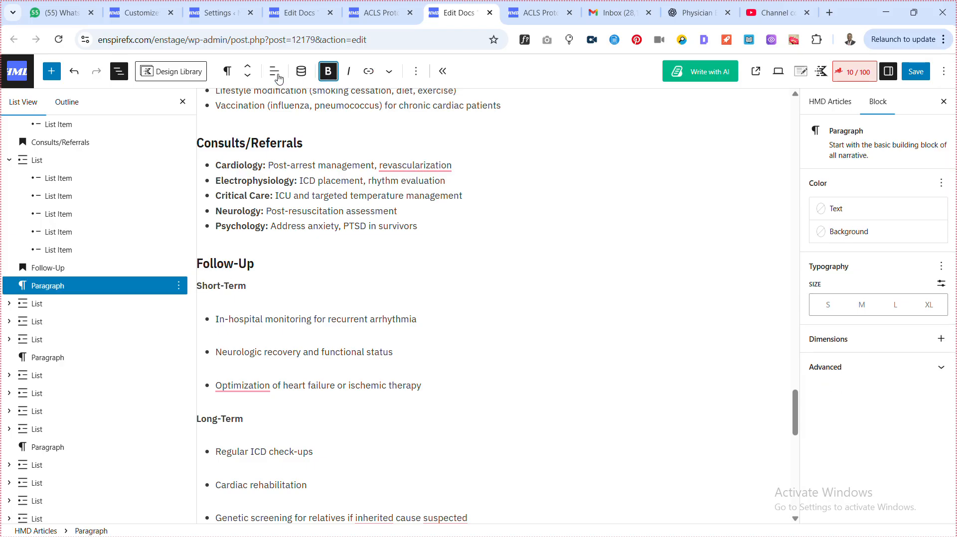
left_click(226, 72)
left_click(259, 131)
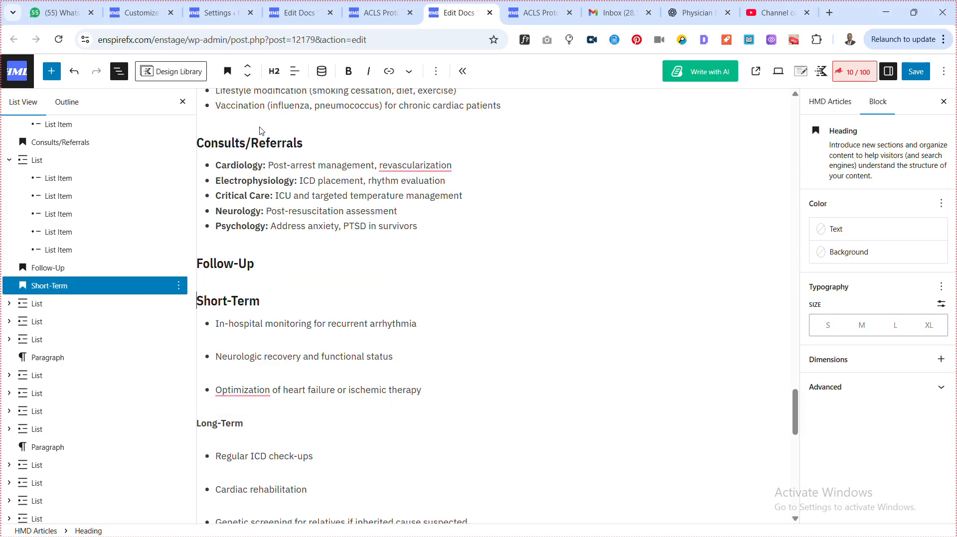
left_click(273, 71)
left_click(300, 156)
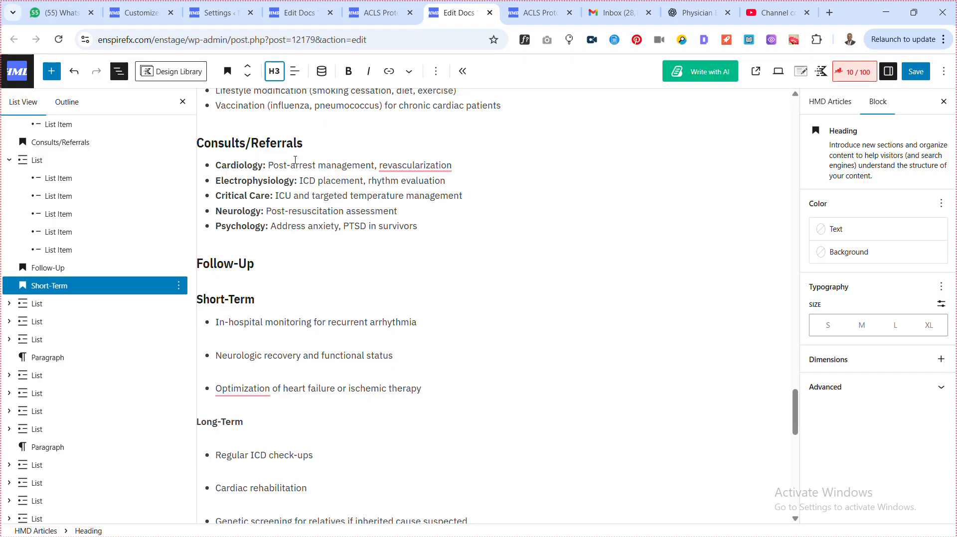
Merge the three separate bullets under Short-Term, from In-hospital monitoring to Optimization of heart failure, into one compact list.
left_click(217, 355)
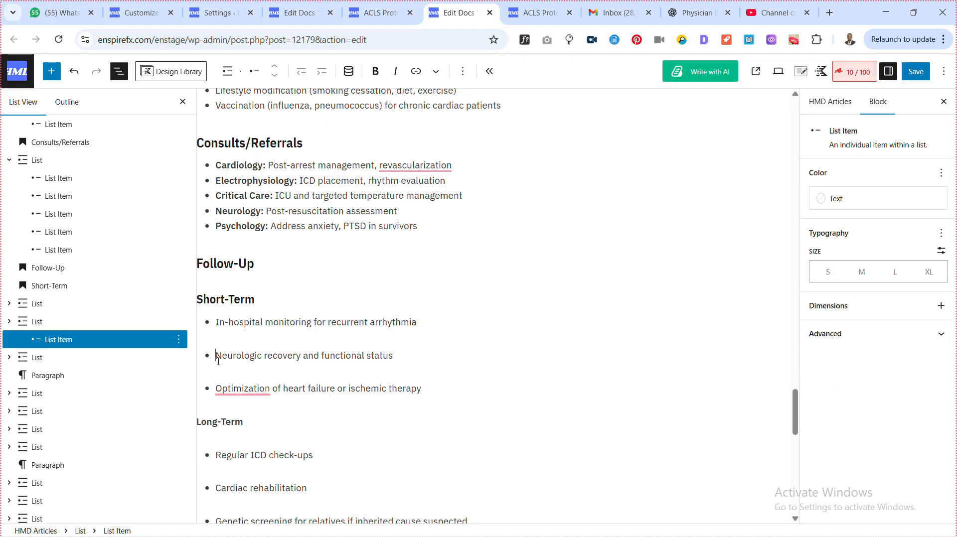
key("BackSpace")
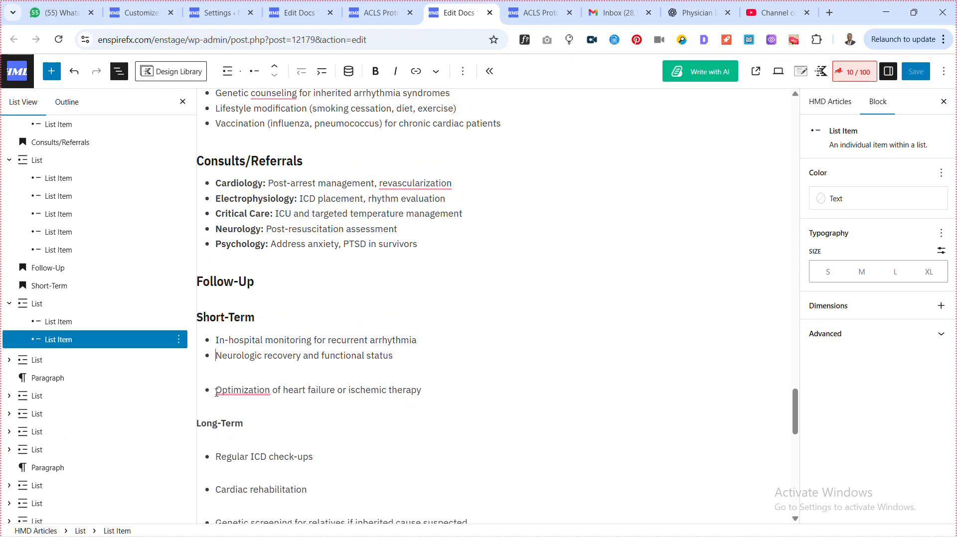
left_click(216, 389)
key("BackSpace")
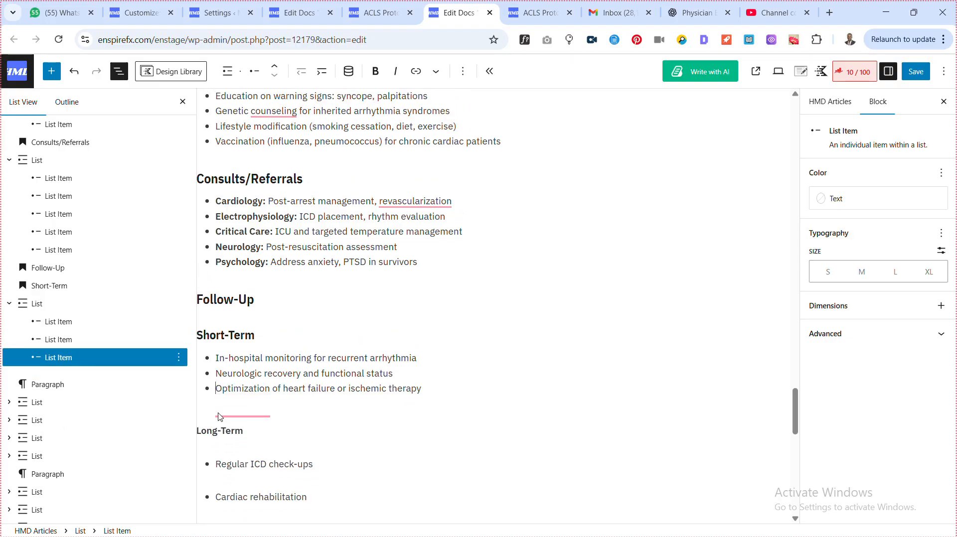
Convert the Long-Term line under the Short-Term list into an unbolded H3 heading.
left_click(217, 421)
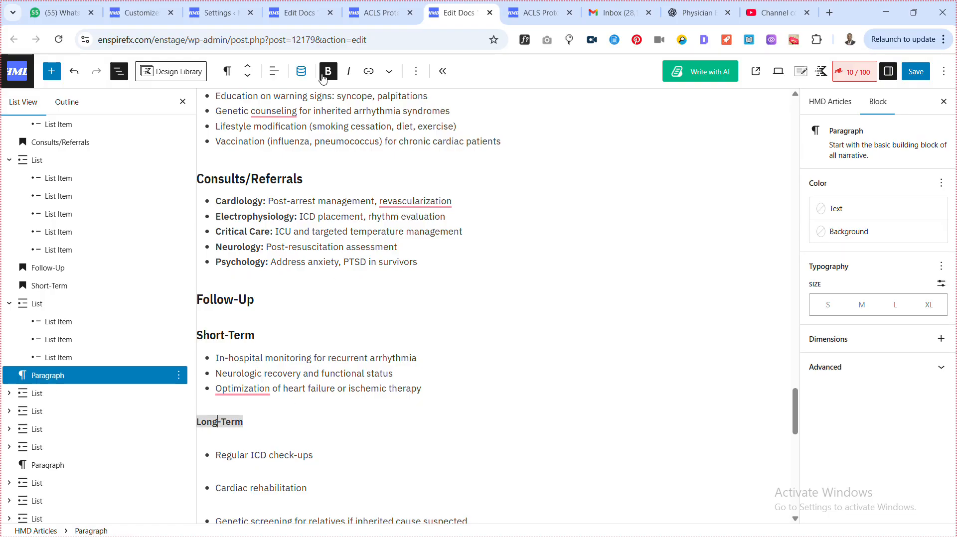
left_click(227, 71)
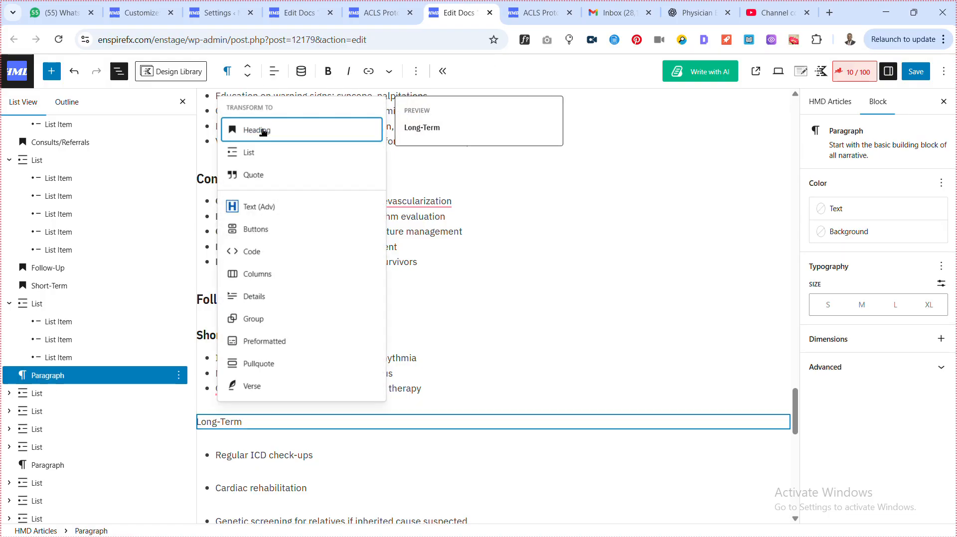
left_click(252, 130)
left_click(274, 71)
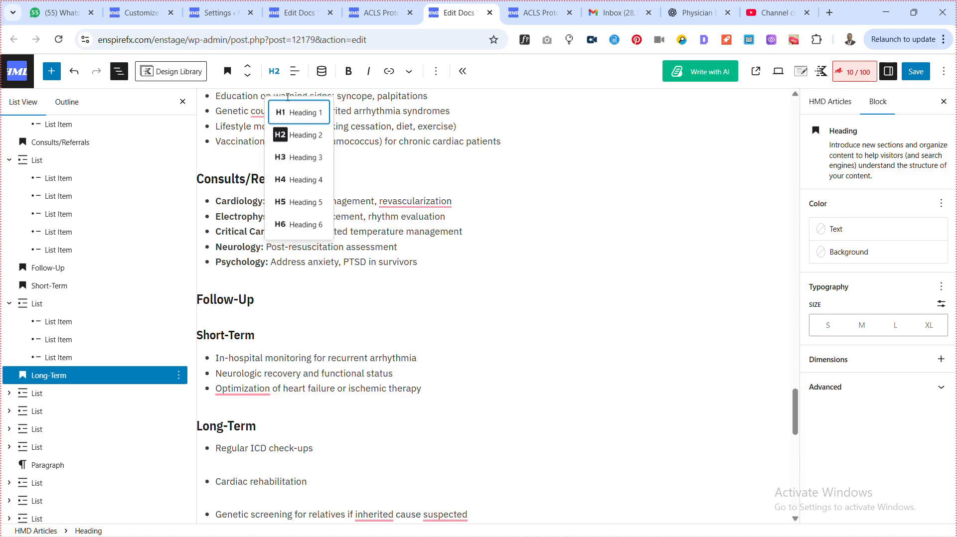
left_click(304, 157)
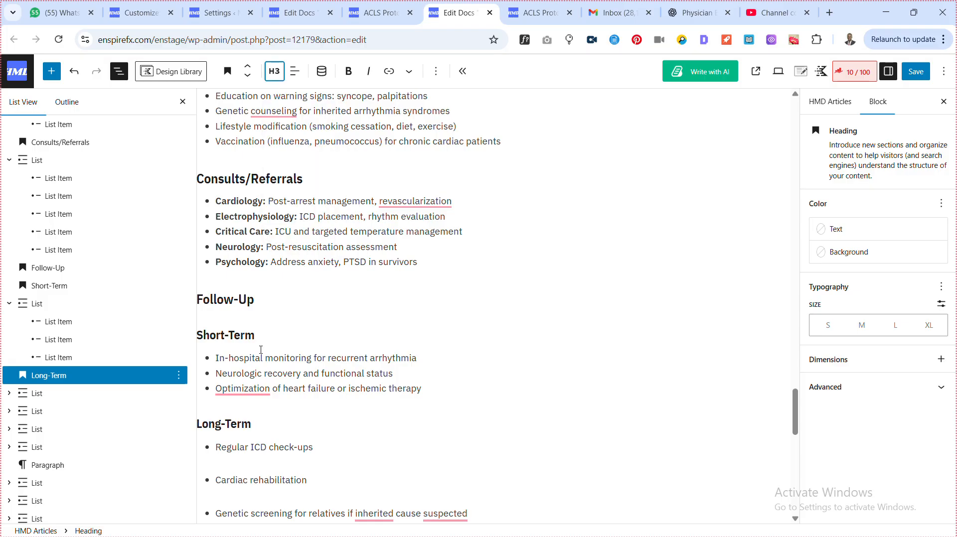
Merge the four separate bullets under Long-Term, from Regular ICD check-ups to Support groups, into one compact list.
left_click(217, 480)
key("BackSpace")
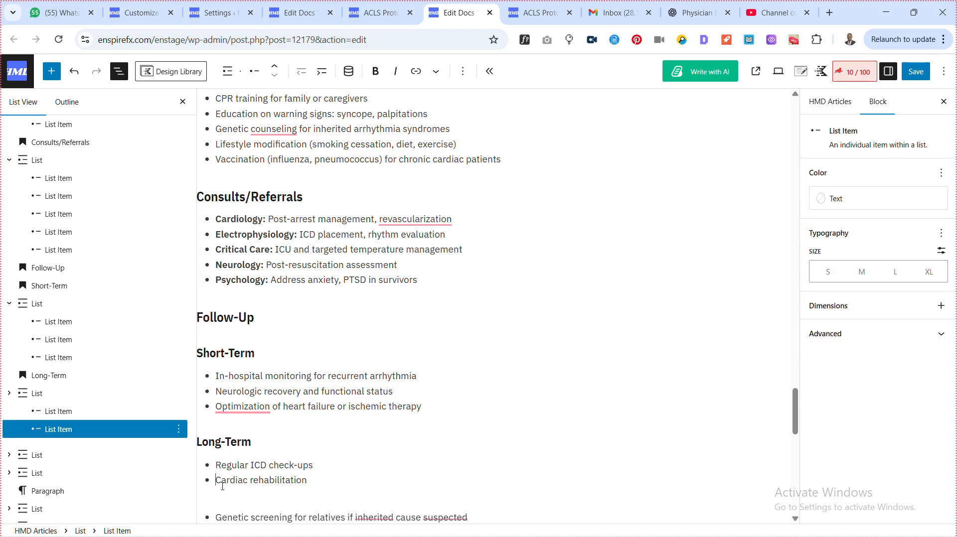
left_click(219, 513)
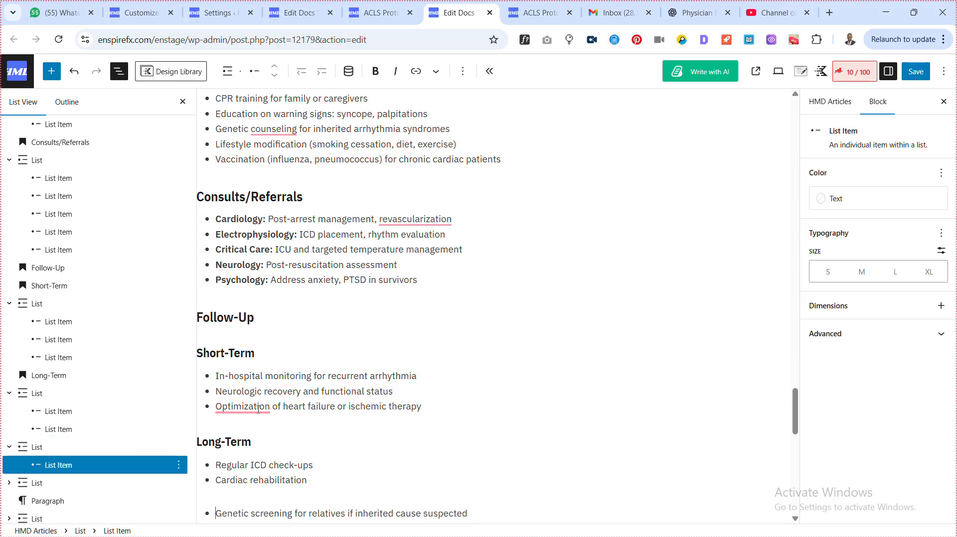
key("BackSpace")
scroll(284, 347, "down", 5)
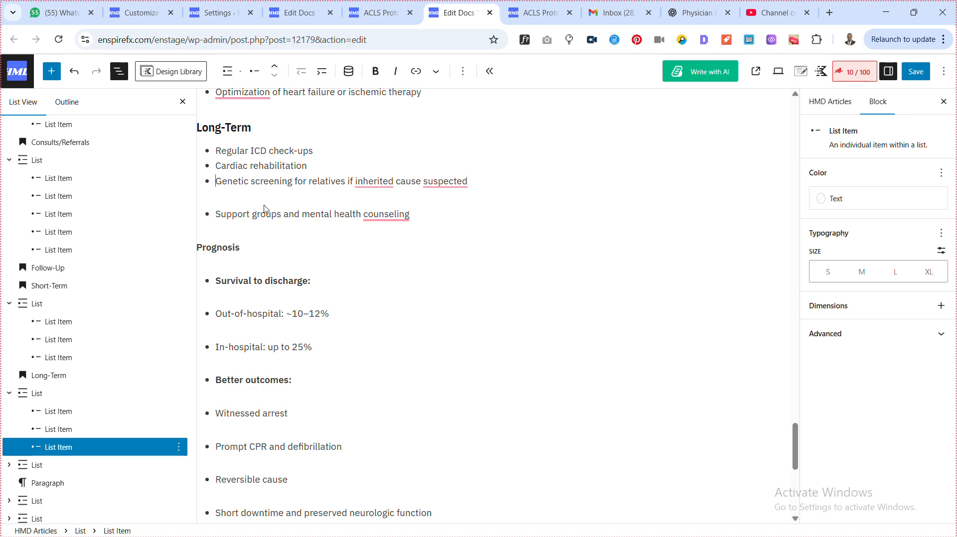
left_click(221, 233)
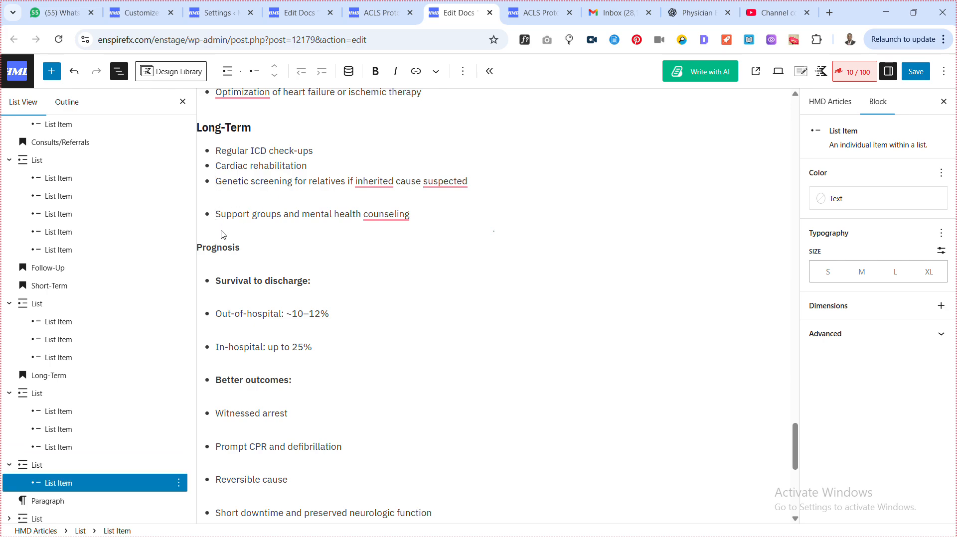
key("BackSpace")
Convert the Prognosis line below the Long-Term list into an H3 heading.
left_click(242, 249)
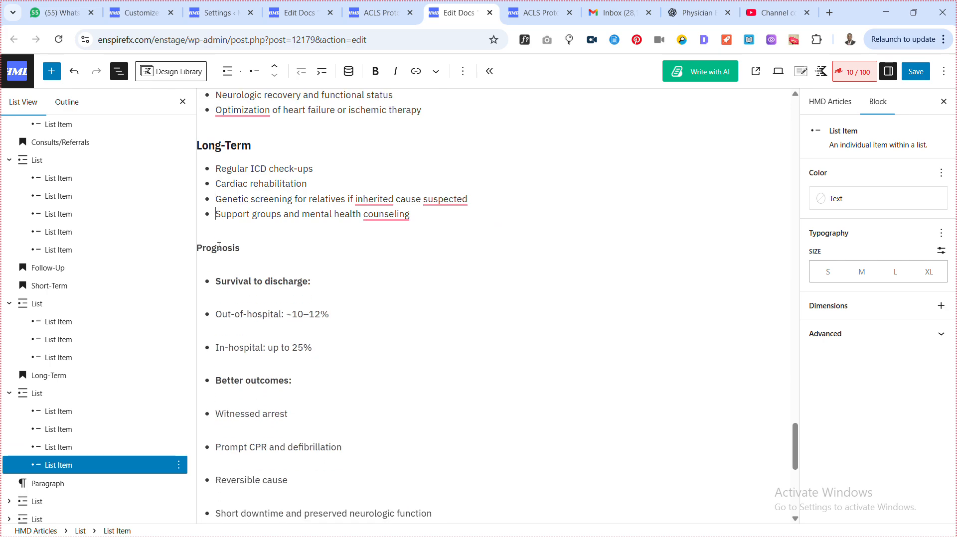
double_click(242, 249)
left_click(227, 73)
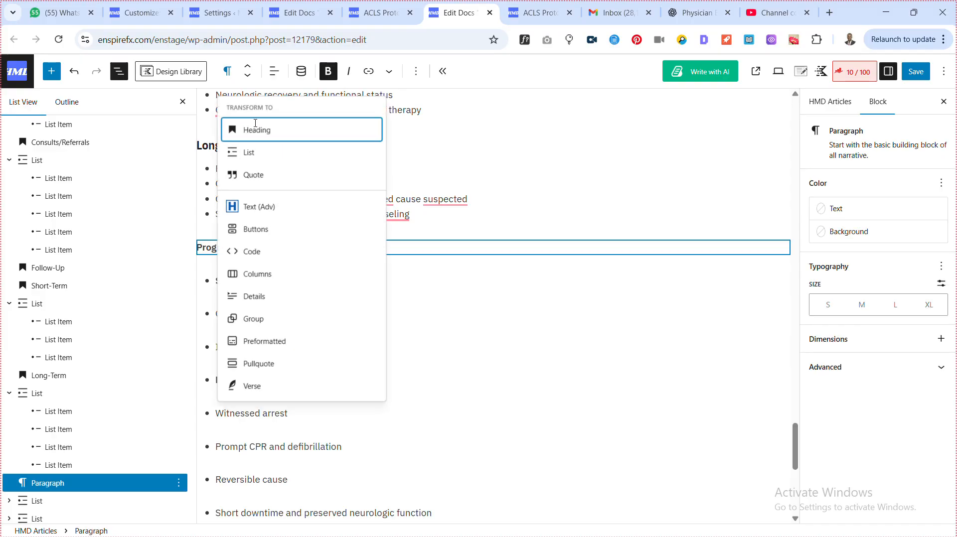
left_click(262, 131)
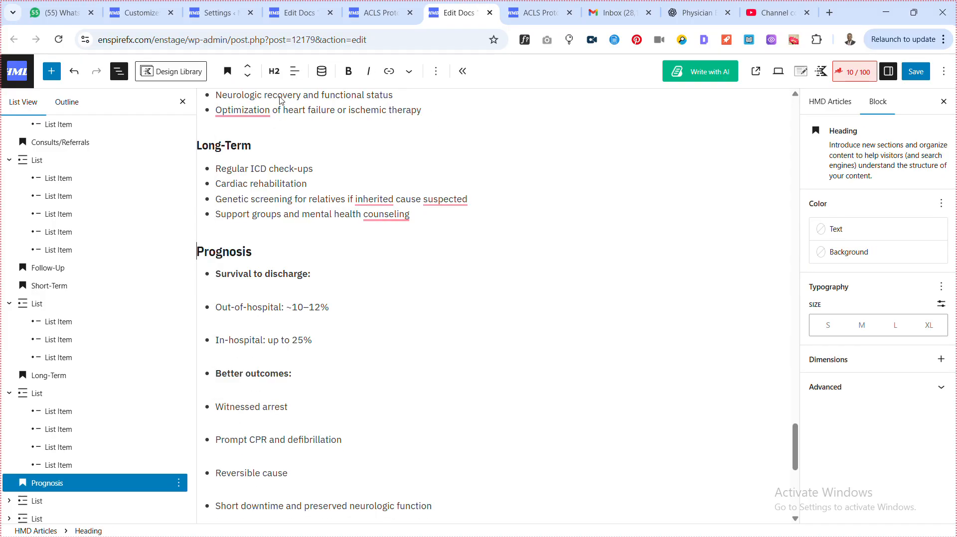
left_click(274, 71)
left_click(312, 157)
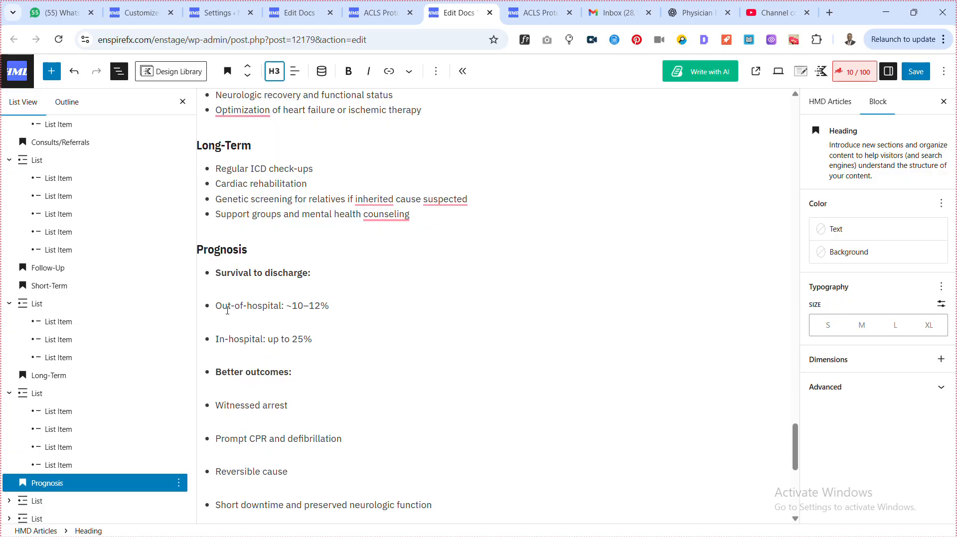
Unbold the "Survival to discharge:" bullet and nest the Out-of-hospital and In-hospital bullets beneath it as sub-items.
left_click(238, 275)
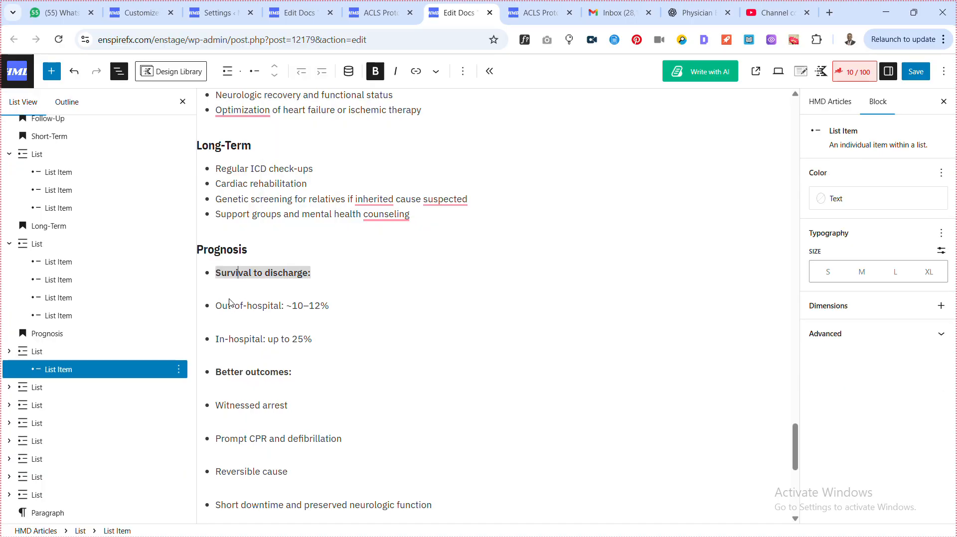
left_click(376, 72)
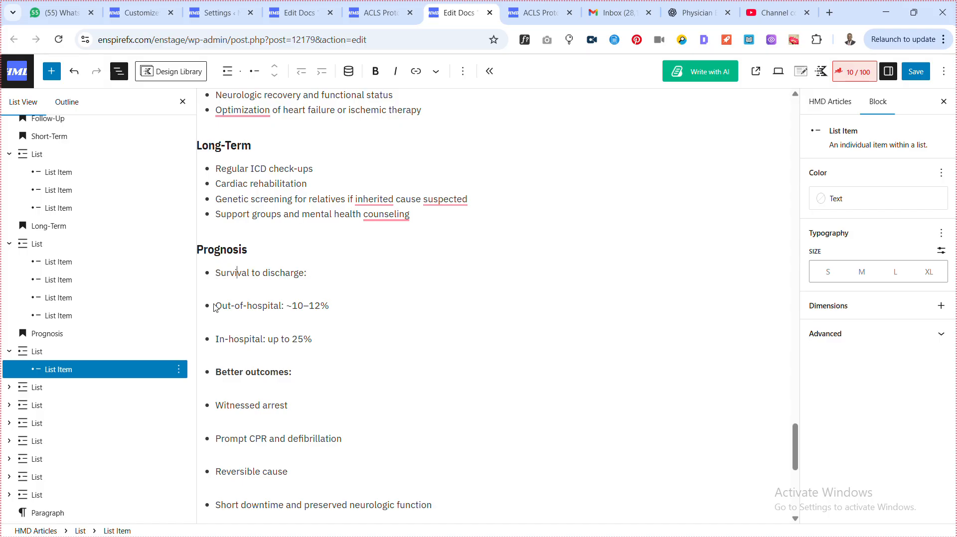
left_click(218, 306)
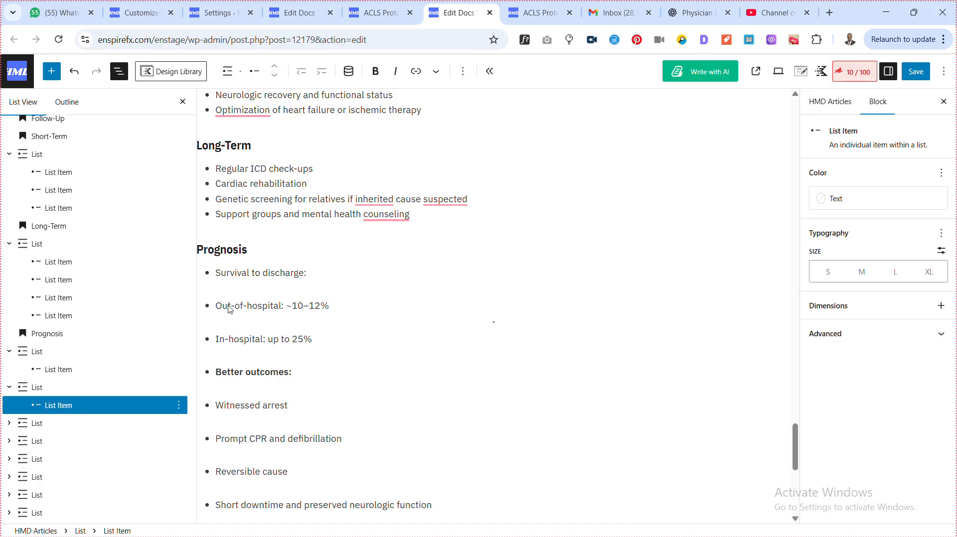
key("BackSpace")
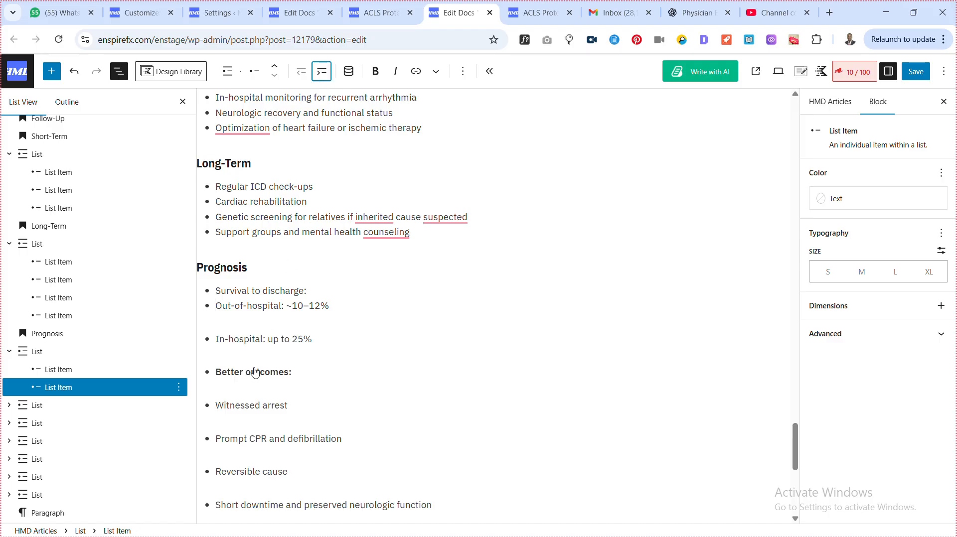
key("Tab")
left_click(217, 341)
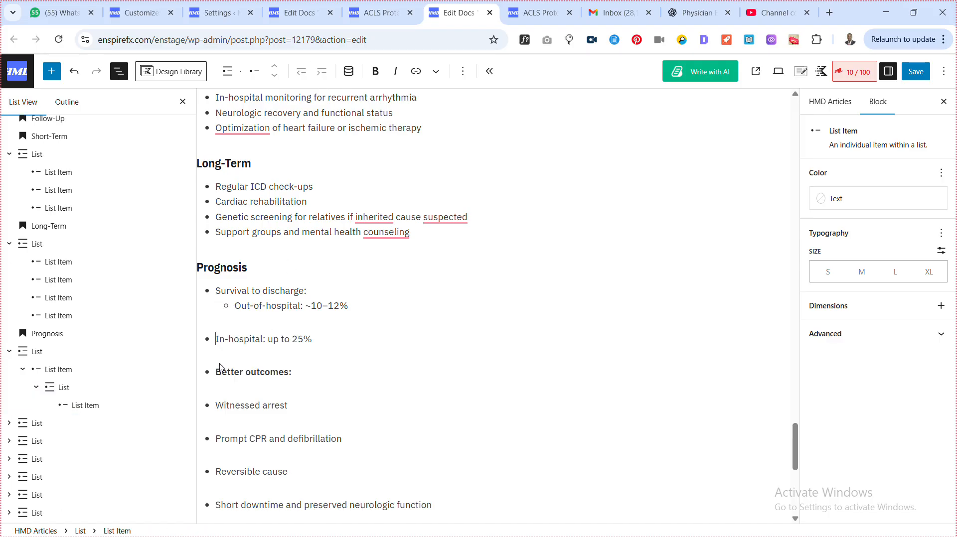
key("BackSpace")
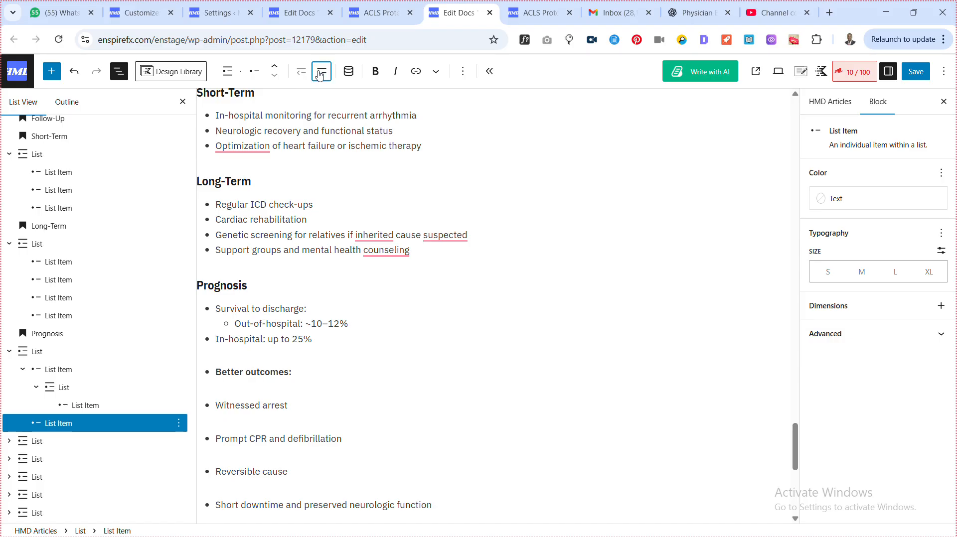
key("Tab")
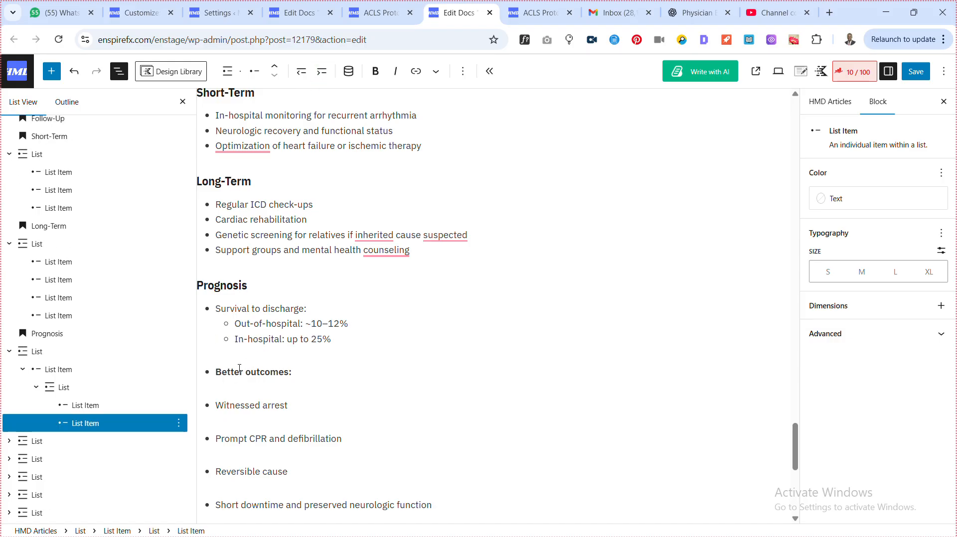
Unbold the "Better outcomes:" bullet and merge it into the Prognosis list as a top-level item.
triple_click(239, 367)
key("ctrl+b")
left_click(232, 371)
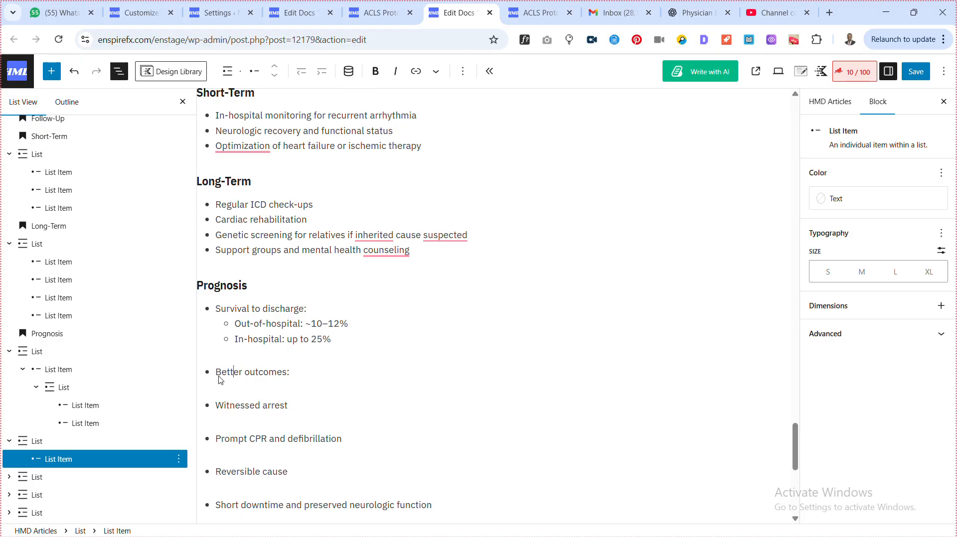
key("BackSpace")
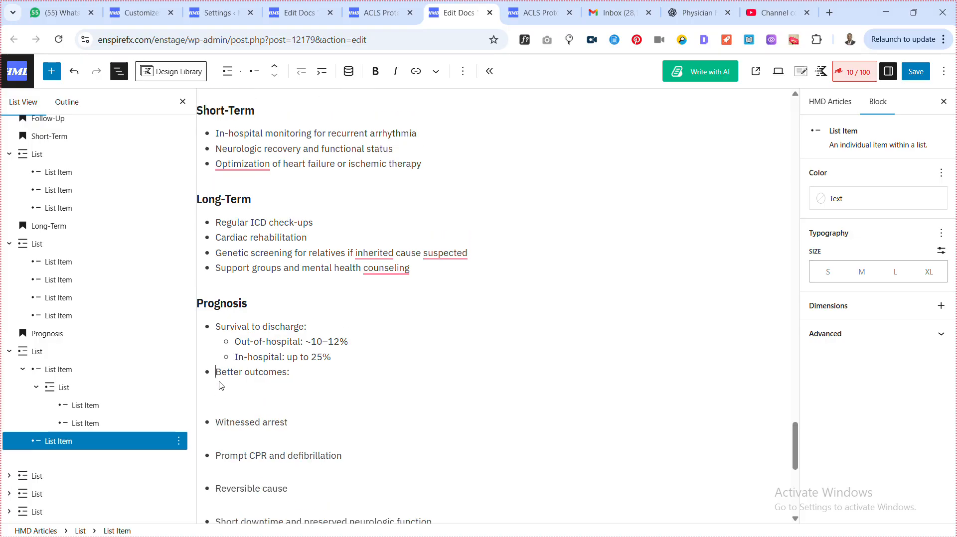
Merge the four bullets after "Better outcomes:", from Witnessed arrest to Short downtime and preserved neurologic function, into the Prognosis list.
scroll(245, 350, "down", 3)
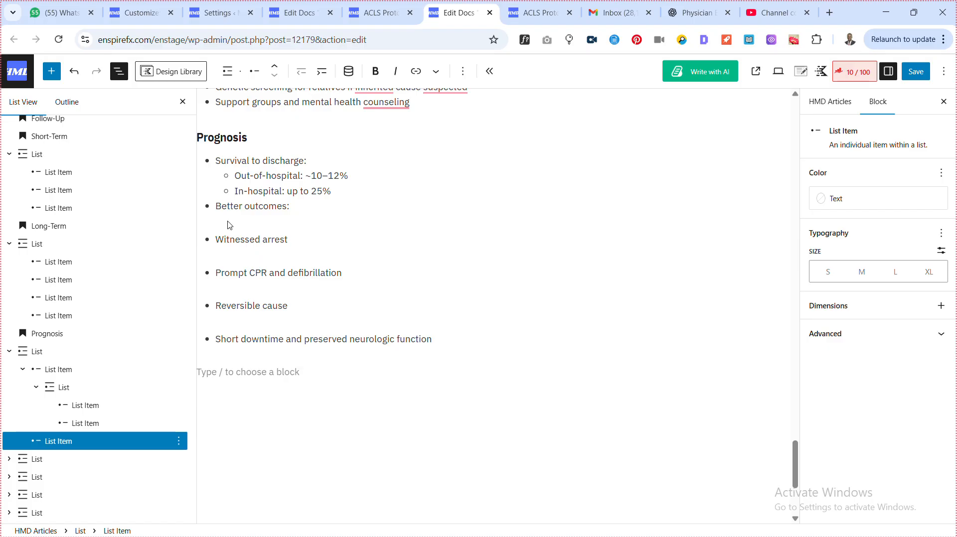
left_click(218, 258)
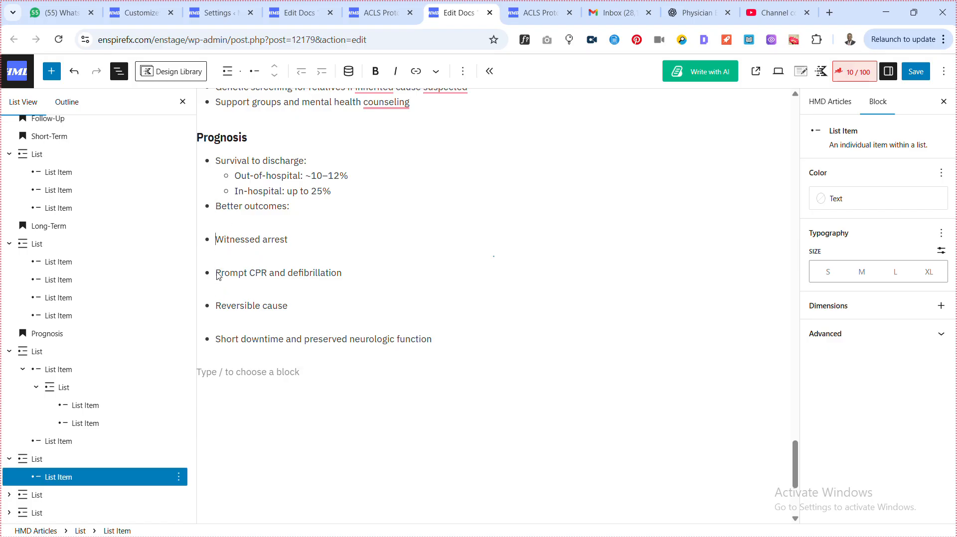
key("BackSpace")
left_click(217, 273)
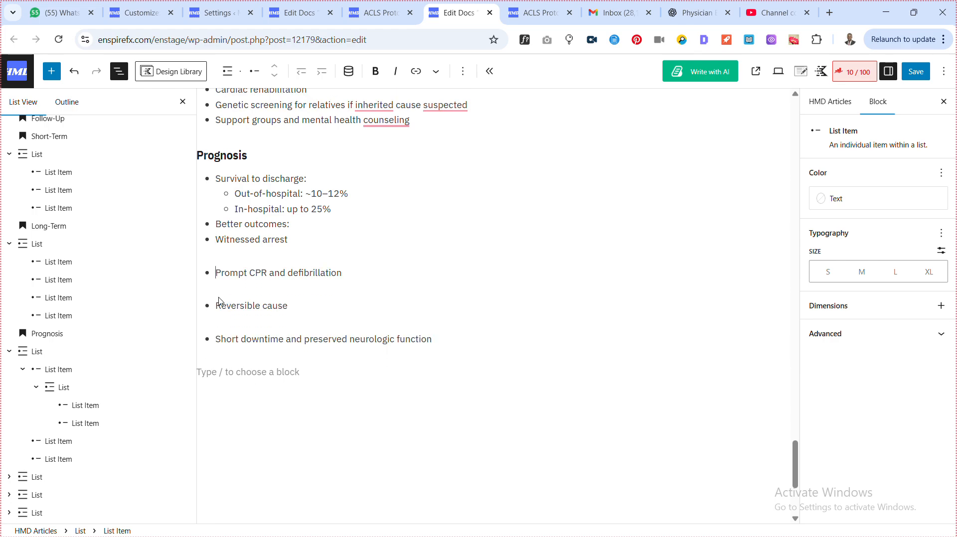
key("BackSpace")
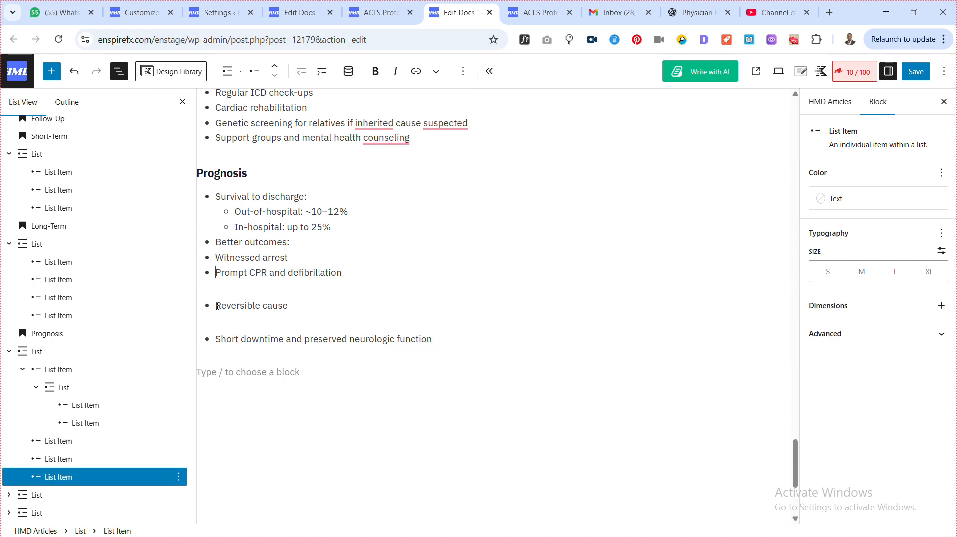
left_click(217, 305)
key("BackSpace")
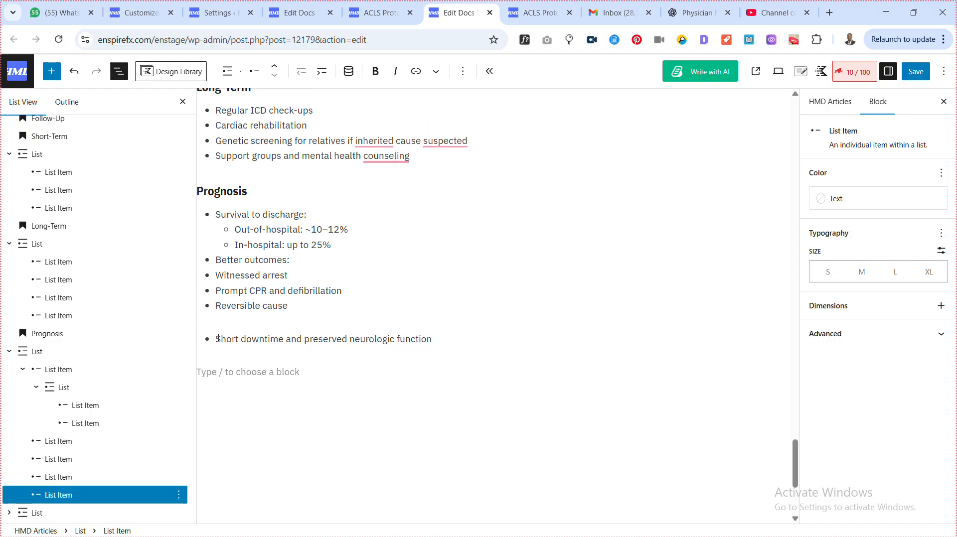
left_click(218, 339)
key("BackSpace")
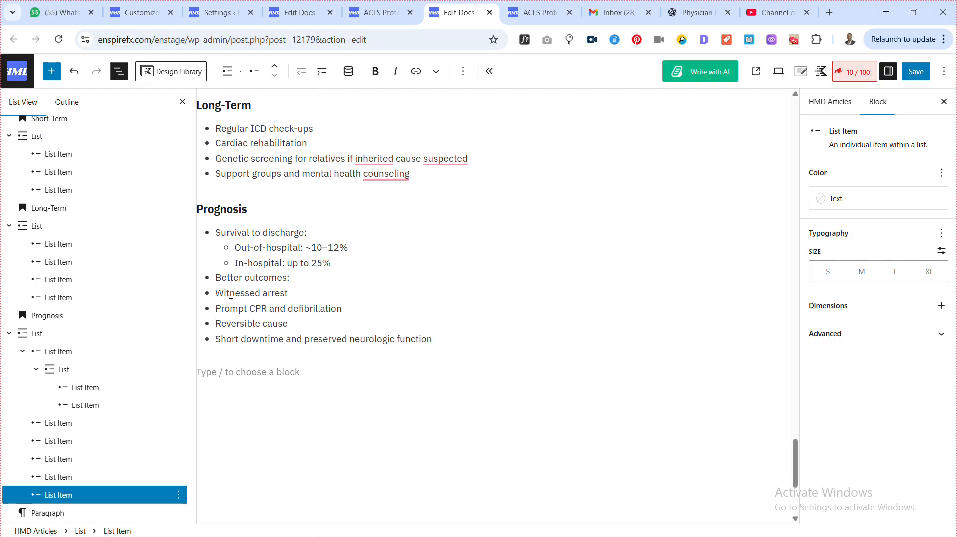
Nest the four bullets from Witnessed arrest to Short downtime and preserved neurologic function beneath "Better outcomes:", and save the article.
left_click_drag(231, 295, 240, 338)
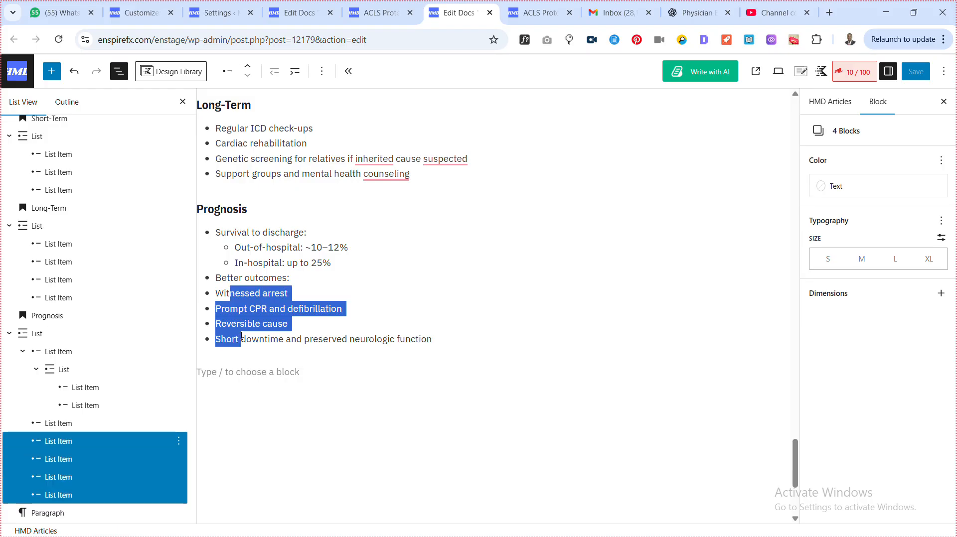
left_click(294, 73)
left_click(314, 251)
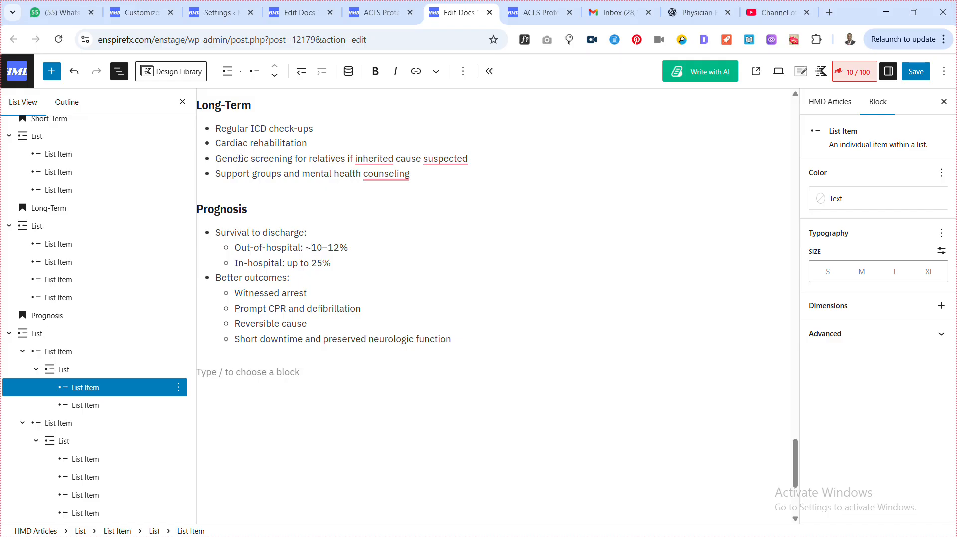
left_click(919, 77)
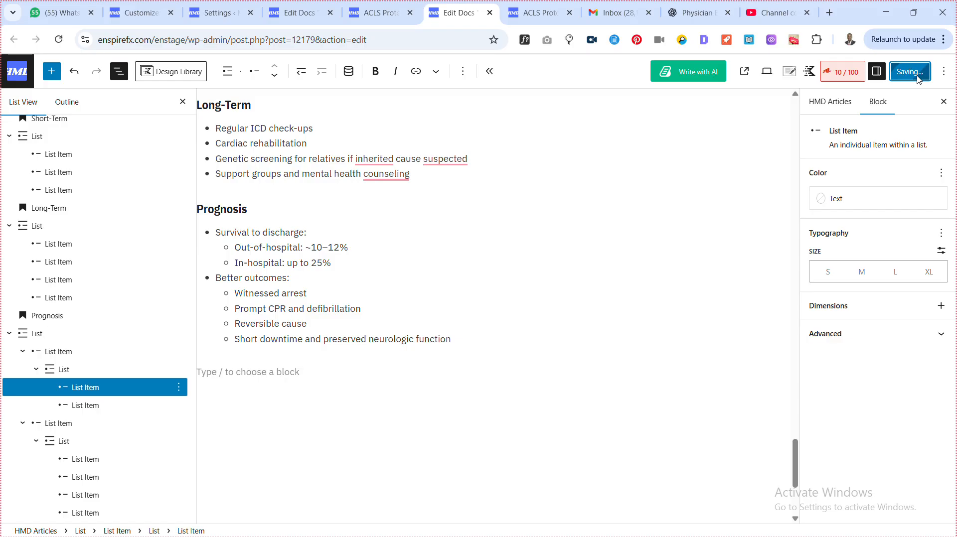
Reload the published ACLS Protocol page and review its headings and nested lists from the Prognosis section up to the title.
left_click(916, 14)
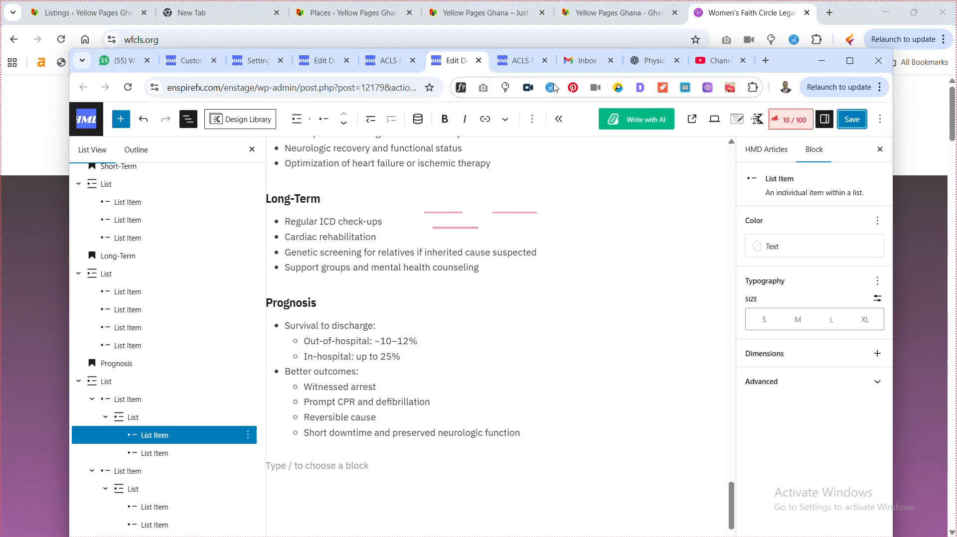
left_click(521, 60)
left_click(850, 60)
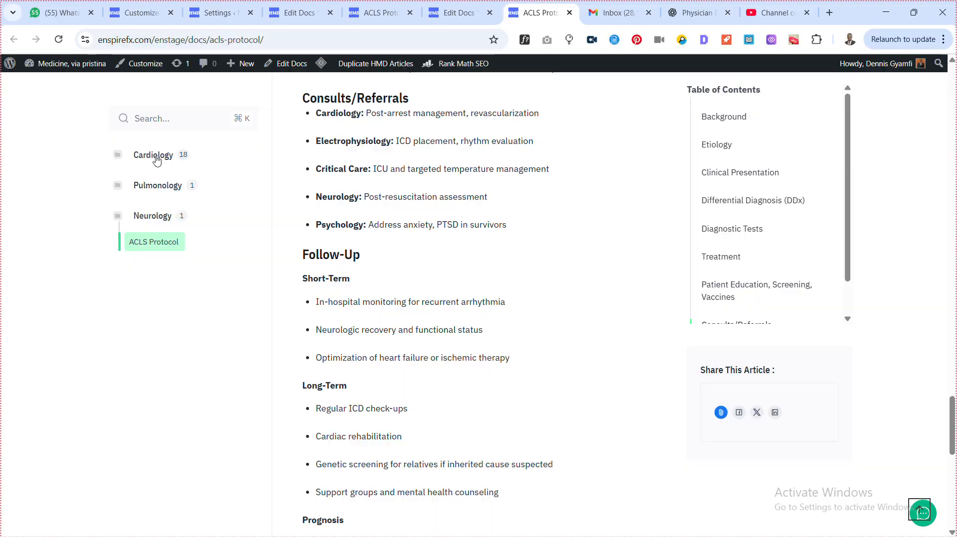
left_click(58, 40)
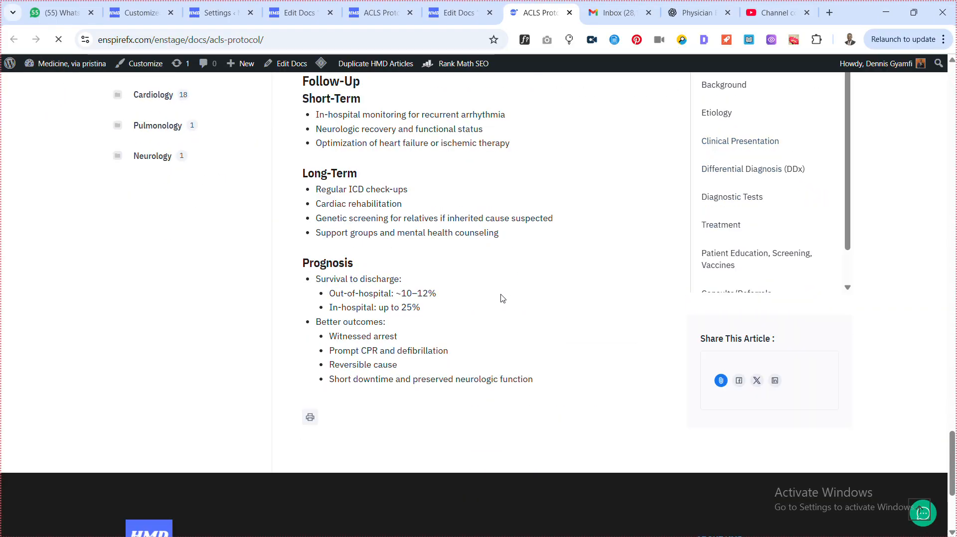
scroll(387, 306, "up", 20)
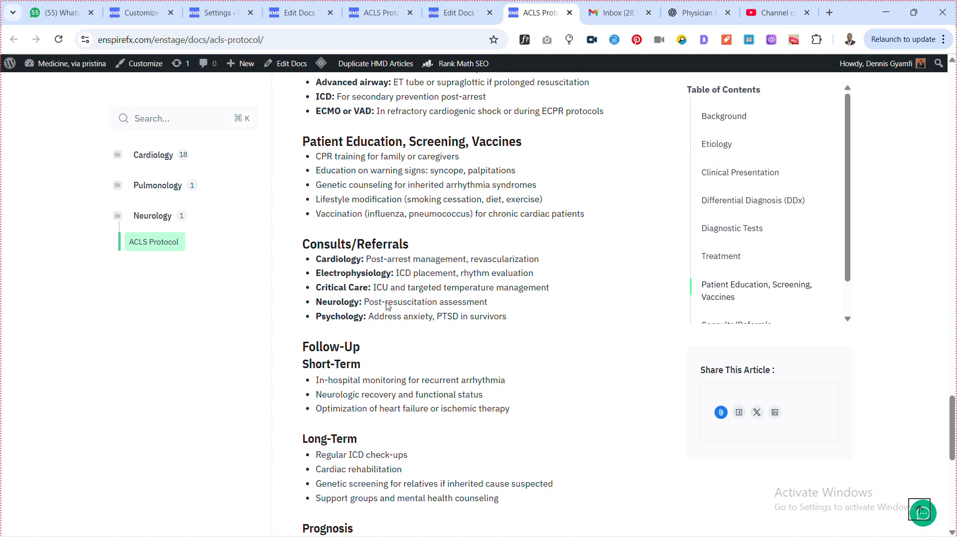
scroll(386, 305, "up", 8)
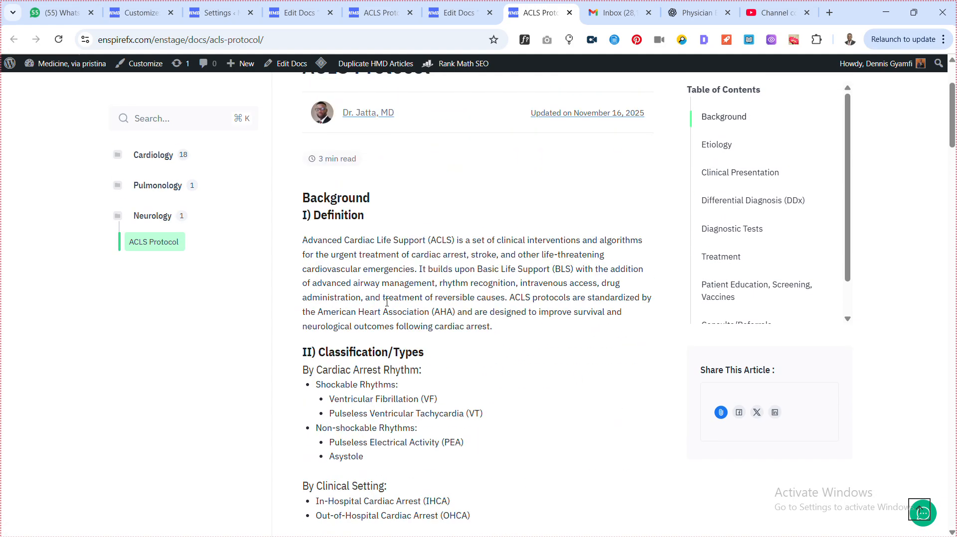
scroll(388, 307, "down", 5)
scroll(389, 306, "up", 5)
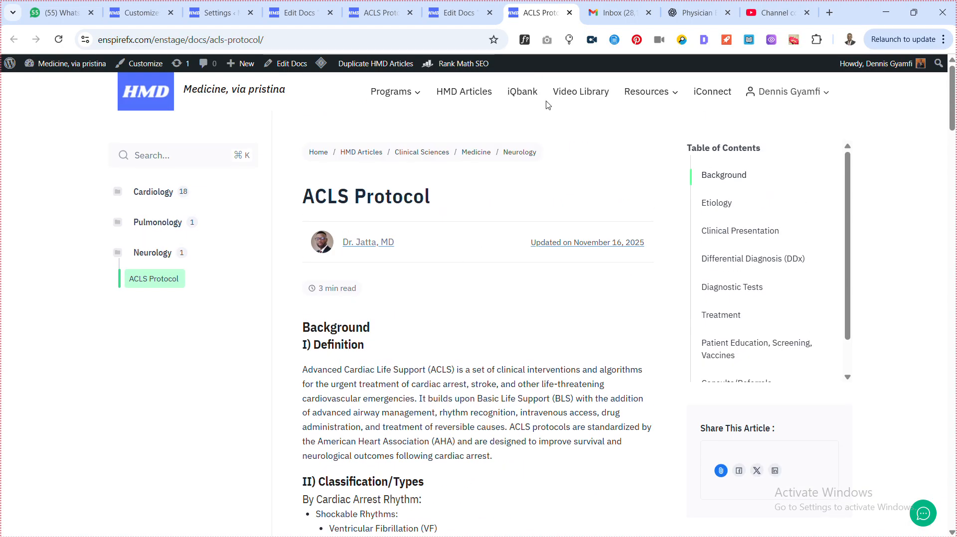